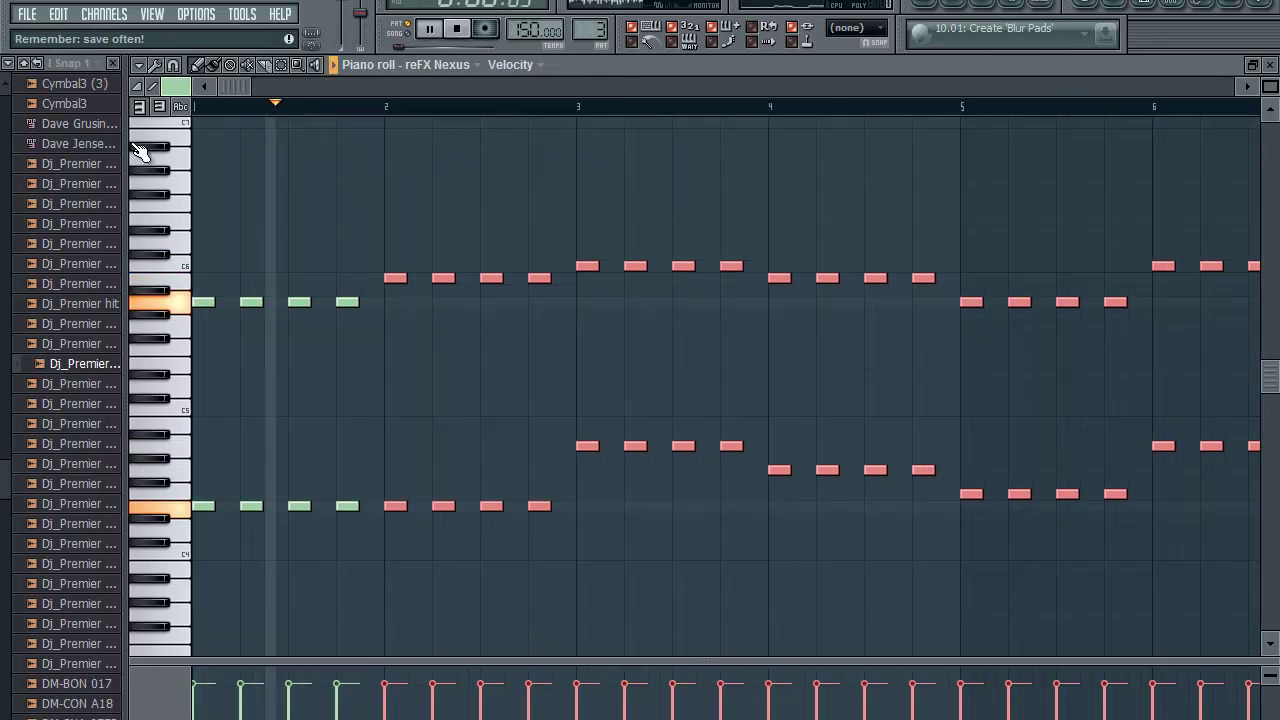
{"action": "key", "text": "space"}
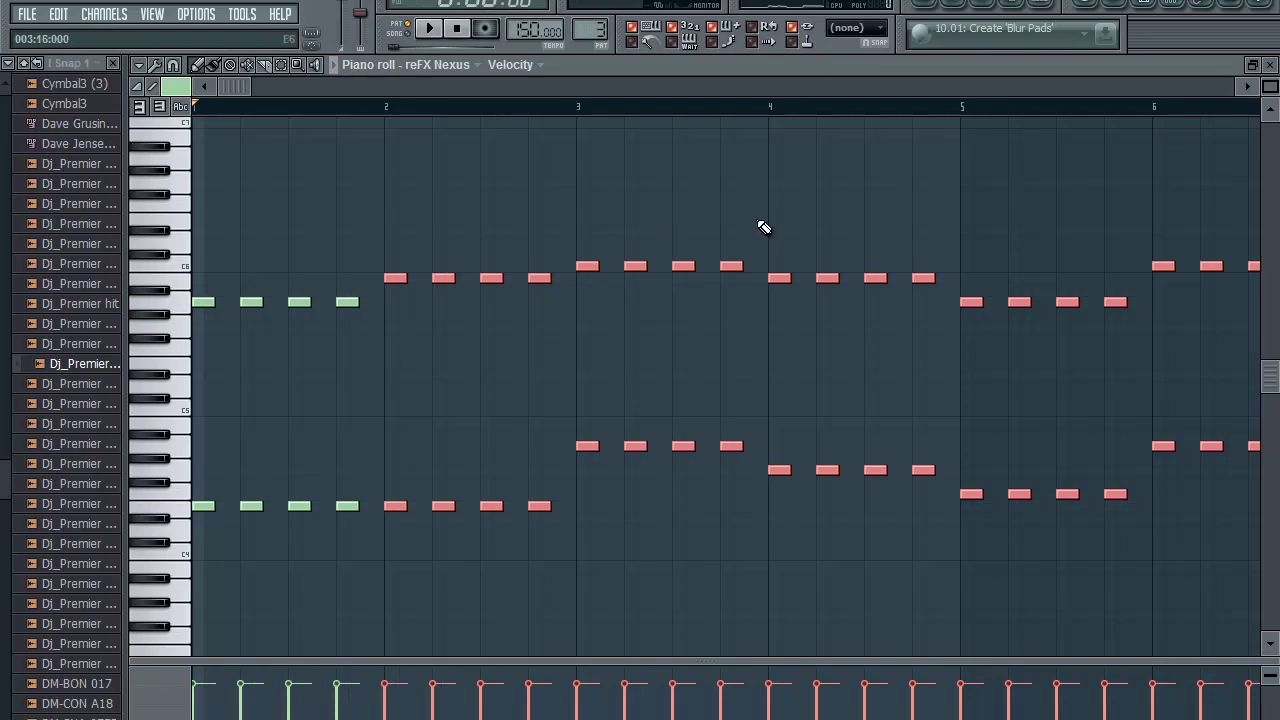
{"action": "left_click", "coordinate": [586, 388]}
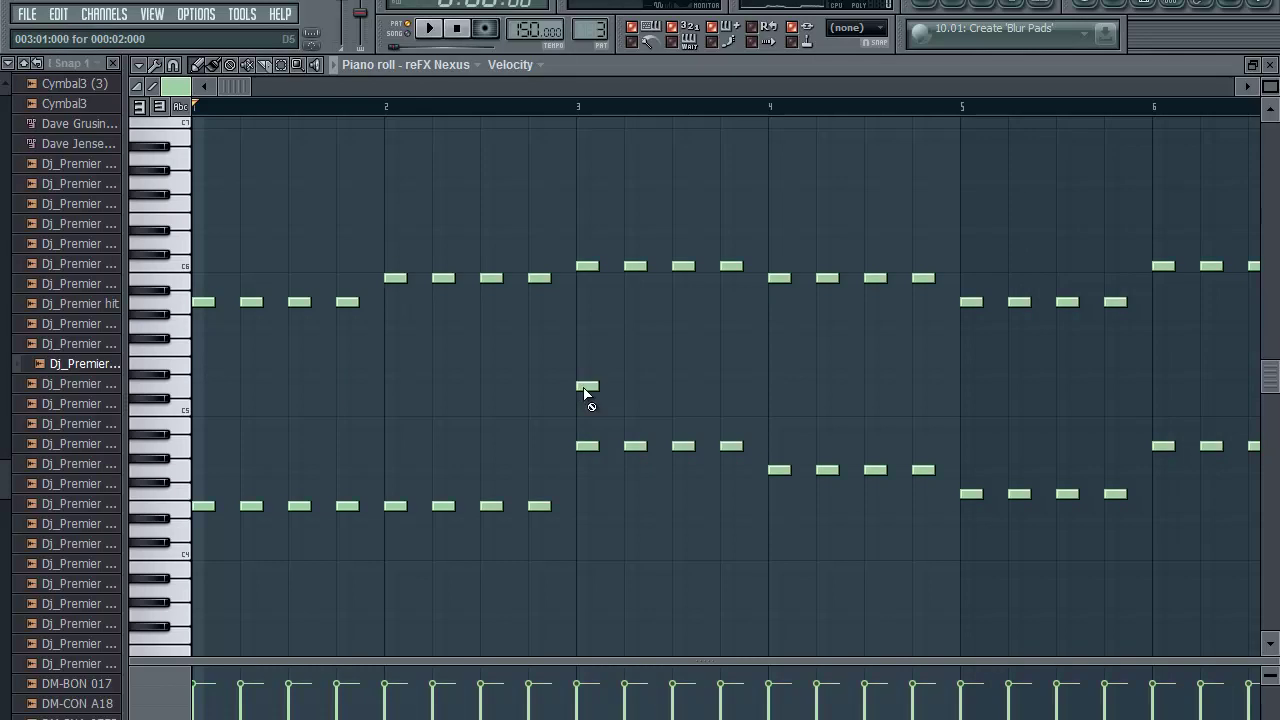
{"action": "left_click_drag", "start_coordinate": [581, 430], "coordinate": [741, 468]}
{"action": "left_click", "coordinate": [788, 496]}
{"action": "left_click_drag", "start_coordinate": [581, 214], "coordinate": [948, 535]}
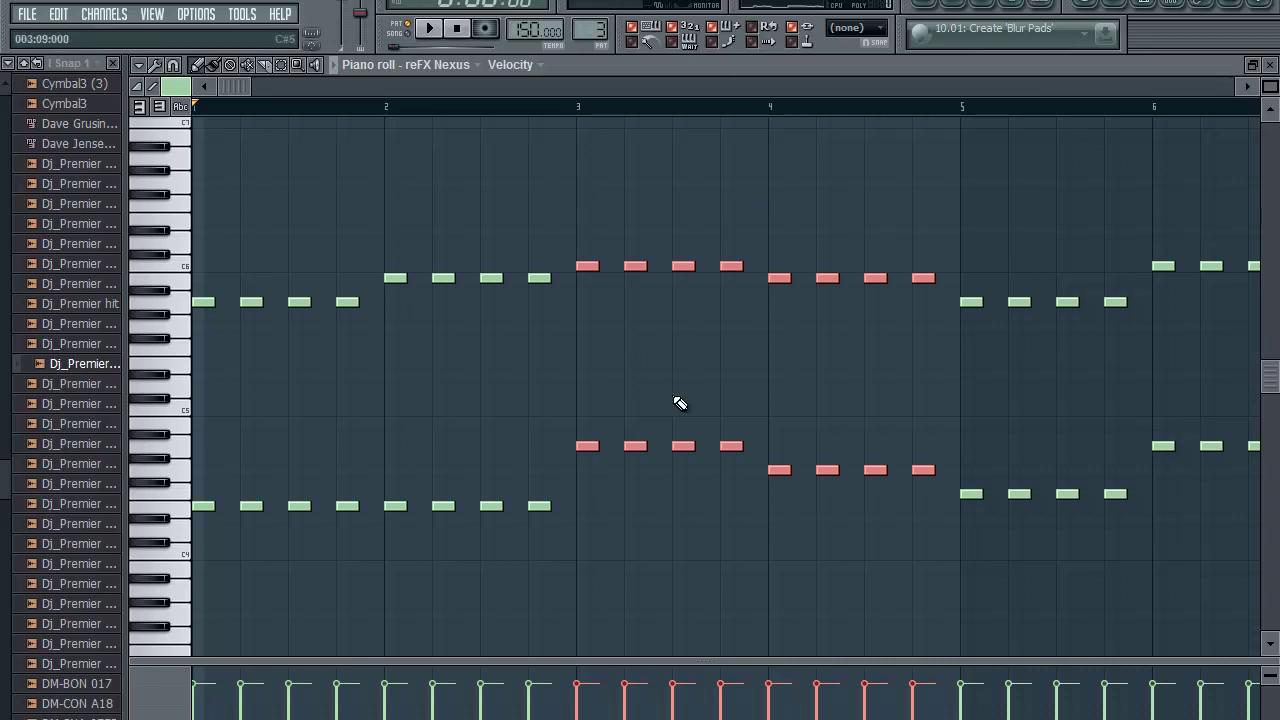
Step: Try lowering the four lower notes in bar 3 to G4 and on to F4, playing the pattern after each change
{"action": "left_click_drag", "start_coordinate": [579, 394], "coordinate": [737, 474]}
{"action": "key", "text": "shift+Down"}
{"action": "key", "text": "shift+Down"}
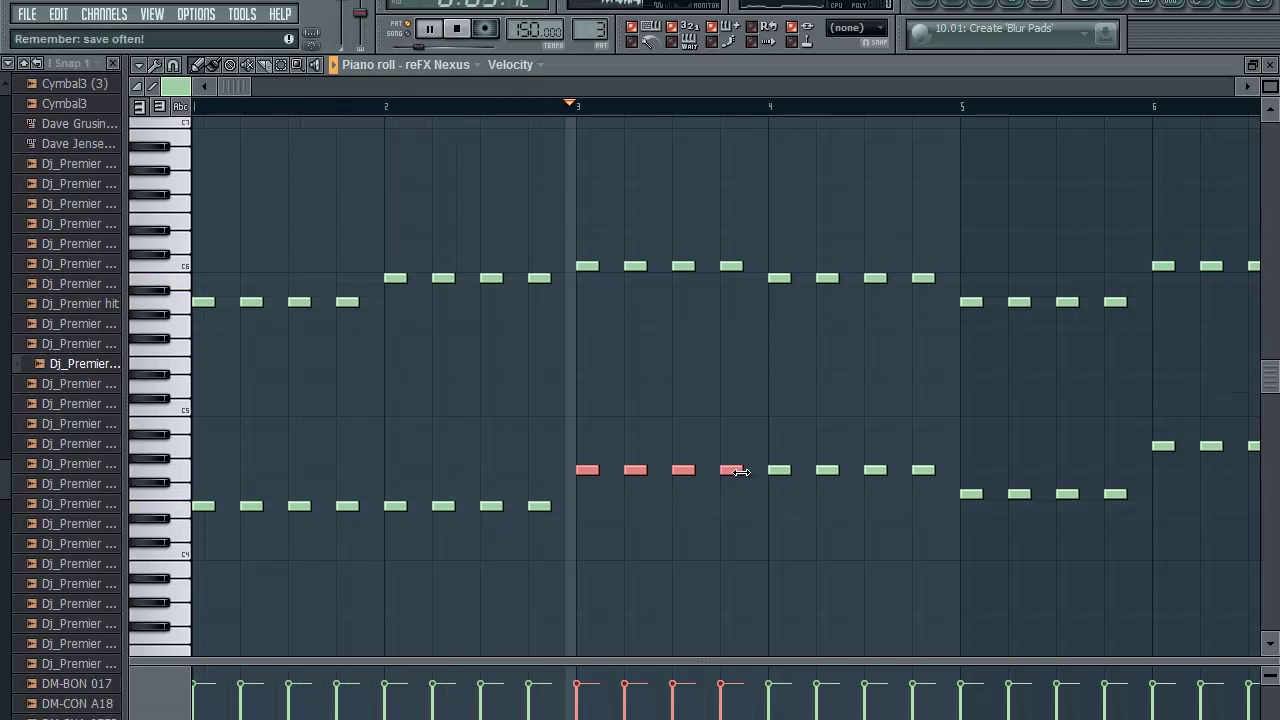
{"action": "key", "text": "space"}
{"action": "key", "text": "shift+Down"}
{"action": "key", "text": "shift+Down"}
{"action": "key", "text": "space"}
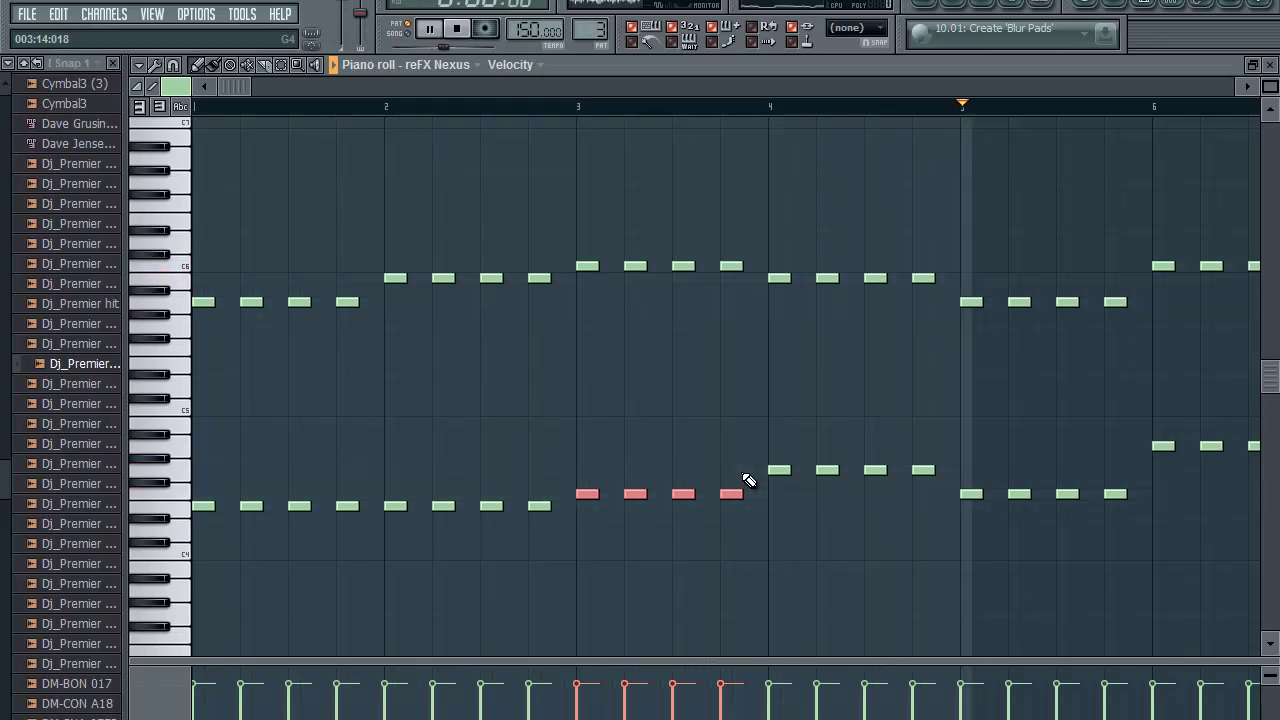
{"action": "key", "text": "space"}
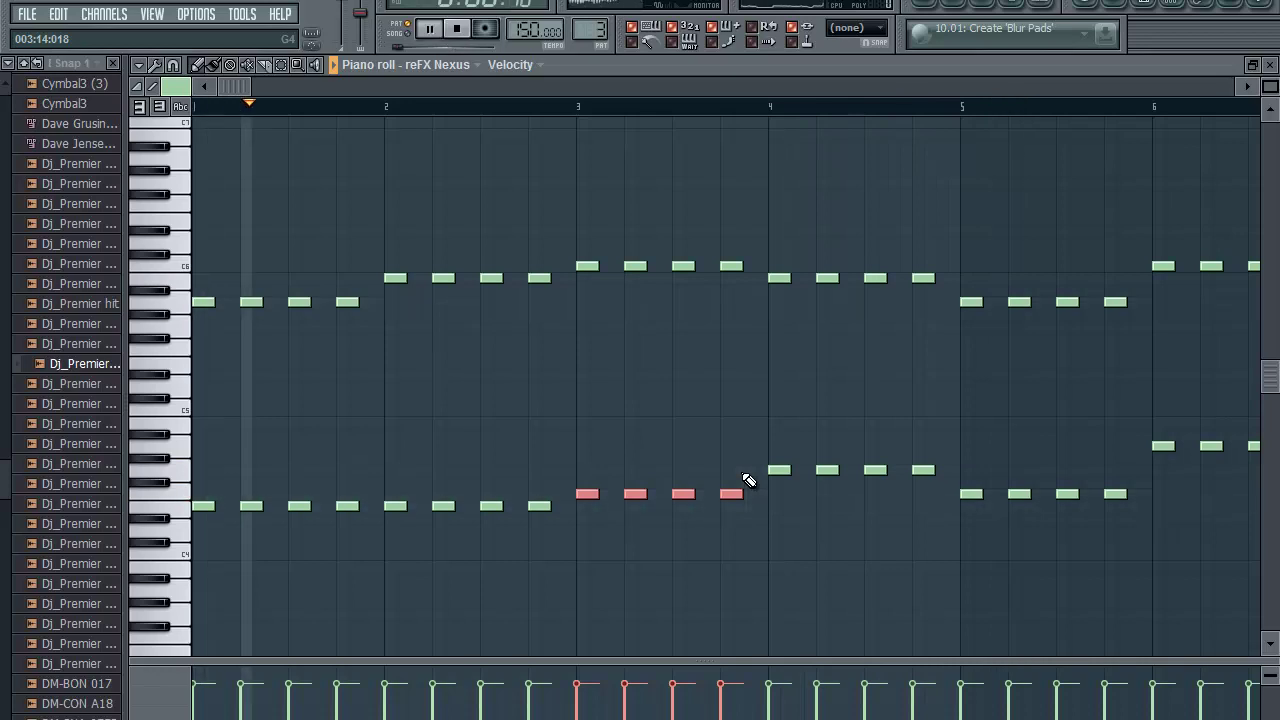
Step: Listen to the pattern, move the four lower notes in bar 3 back up to A4, and replay it
{"action": "scroll", "coordinate": [746, 479], "scroll_direction": "down", "scroll_amount": 2}
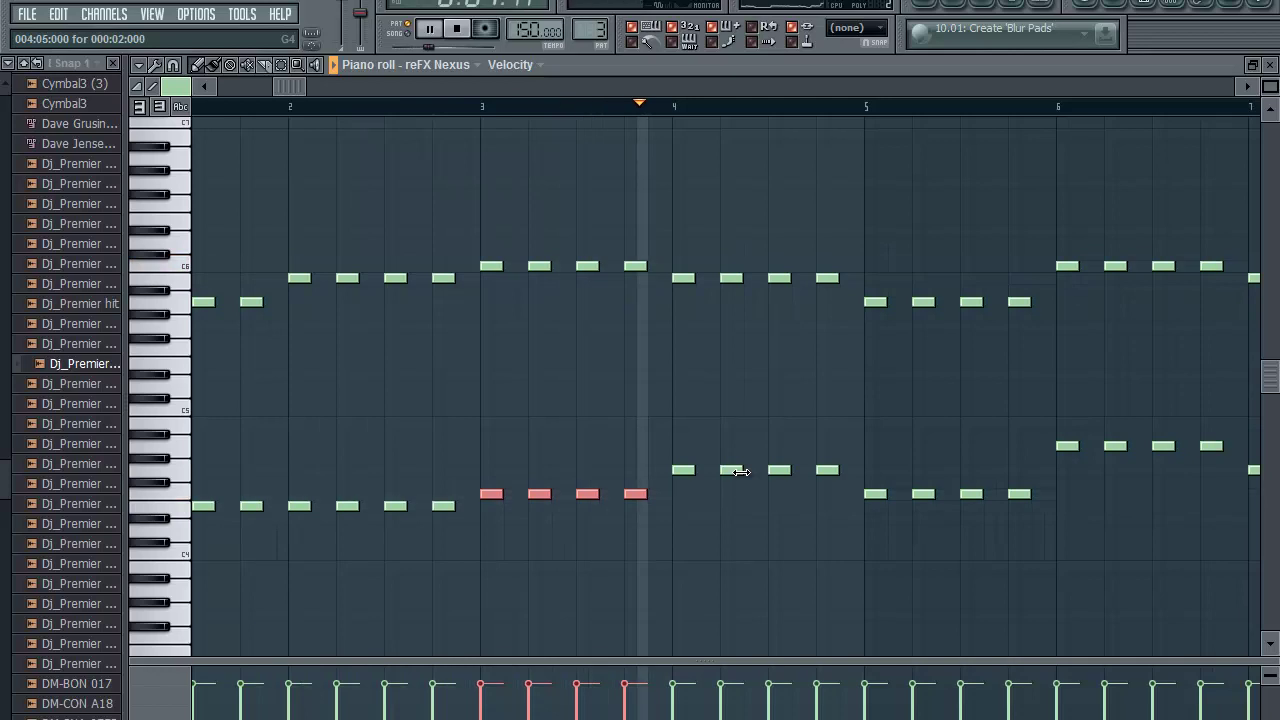
{"action": "scroll", "coordinate": [745, 476], "scroll_direction": "up", "scroll_amount": 1}
{"action": "scroll", "coordinate": [748, 480], "scroll_direction": "up", "scroll_amount": 1}
{"action": "key", "text": "space"}
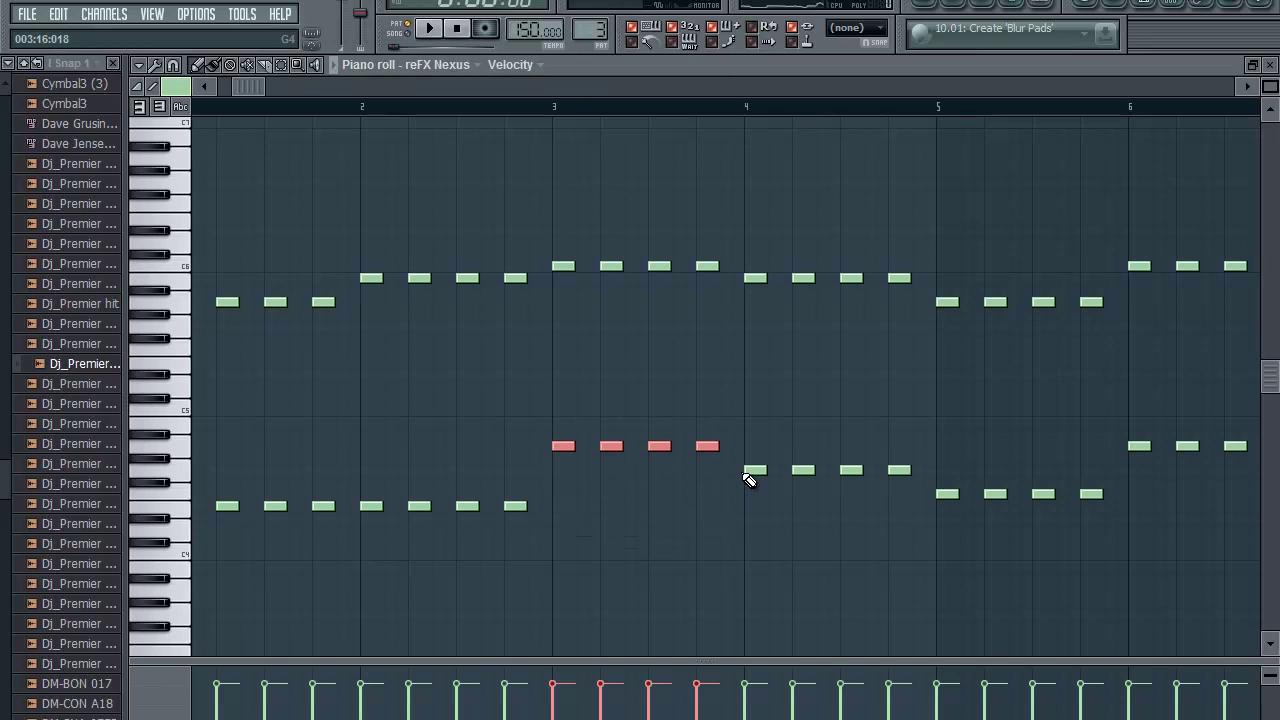
{"action": "key", "text": "space"}
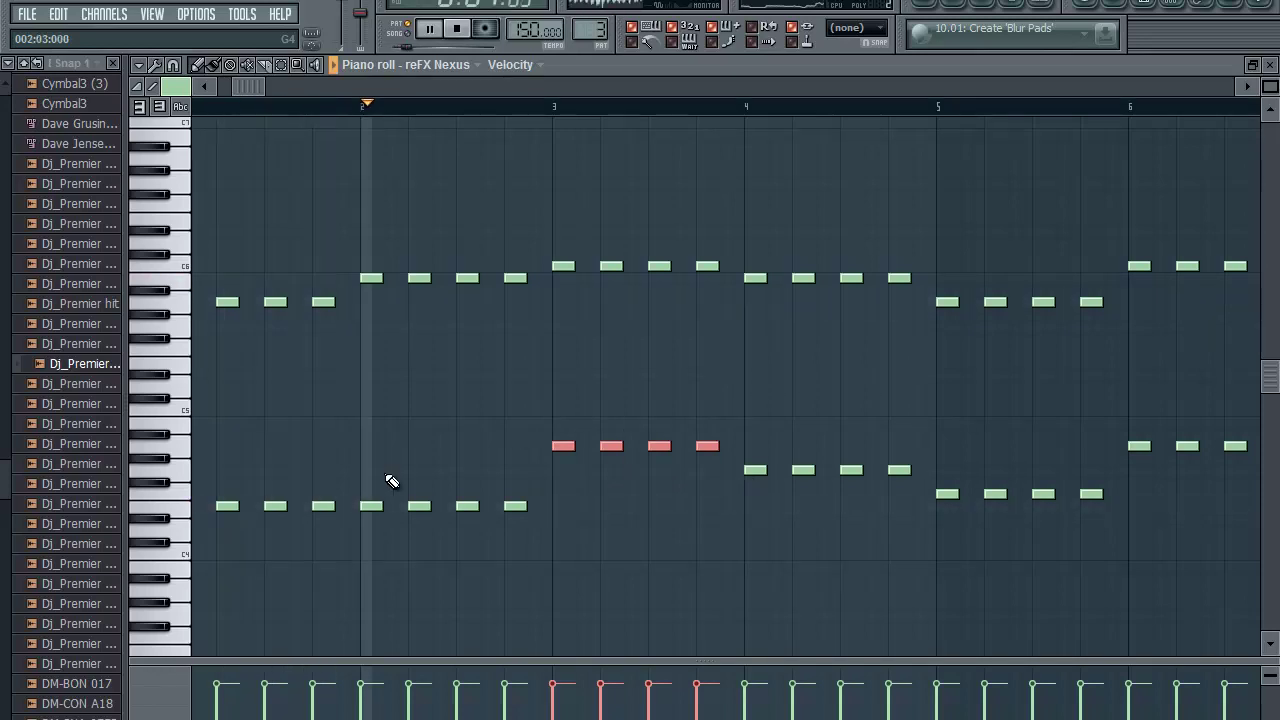
{"action": "key", "text": "space"}
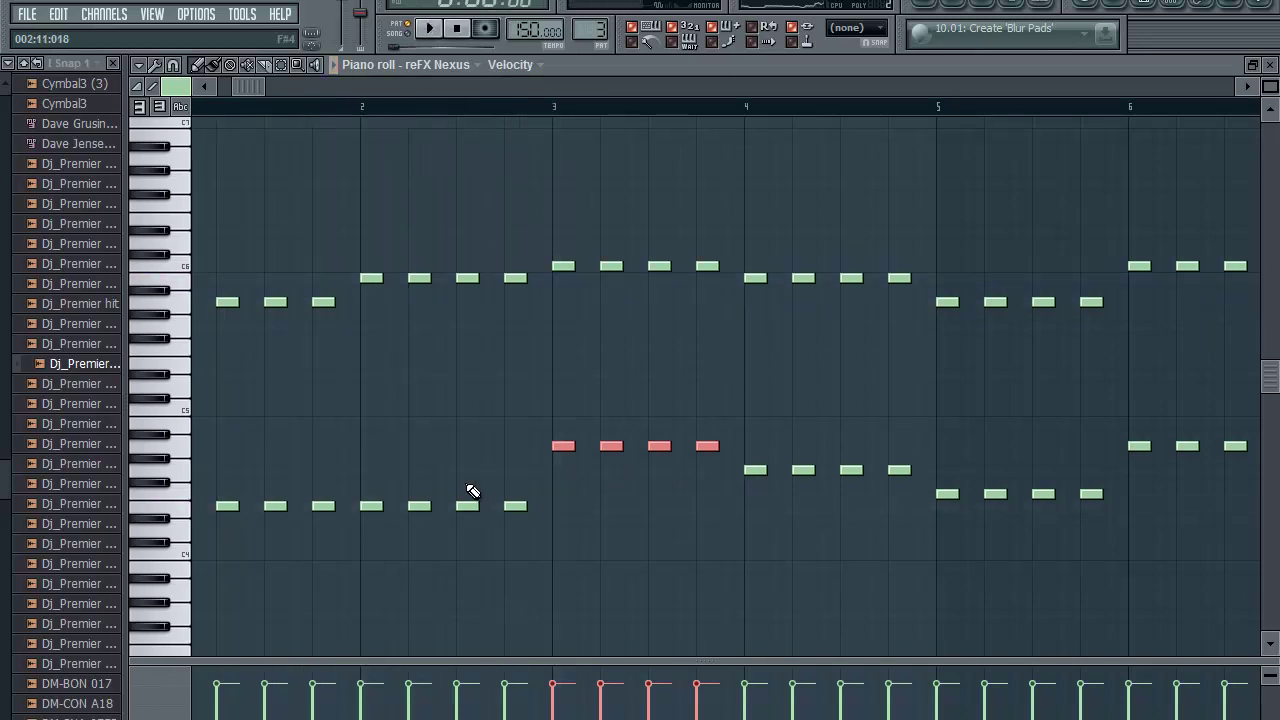
Step: Try raising the last two lower notes of bar 2 to G4 during playback, then return them to E4 and replay
{"action": "left_click_drag", "start_coordinate": [455, 495], "coordinate": [540, 550]}
{"action": "key", "text": "space"}
{"action": "key", "text": "shift+Up"}
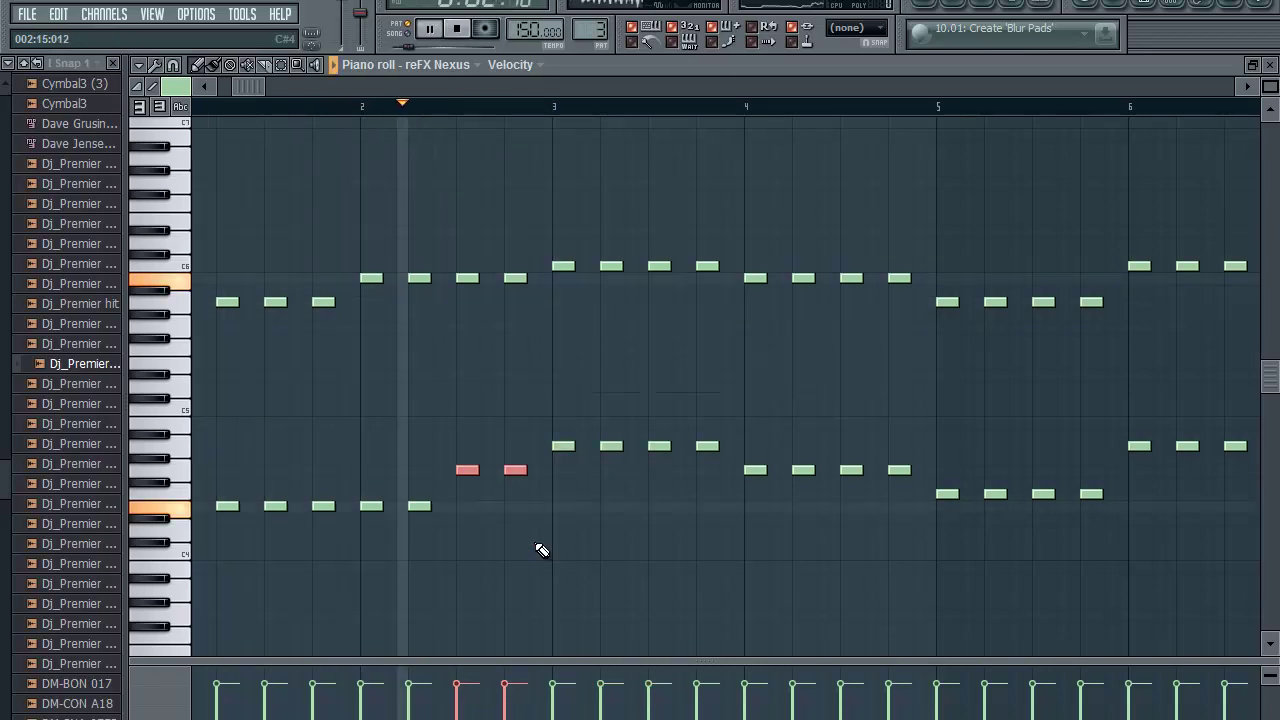
{"action": "key", "text": "shift+Down"}
{"action": "key", "text": "shift+Down"}
{"action": "key", "text": "shift+Down"}
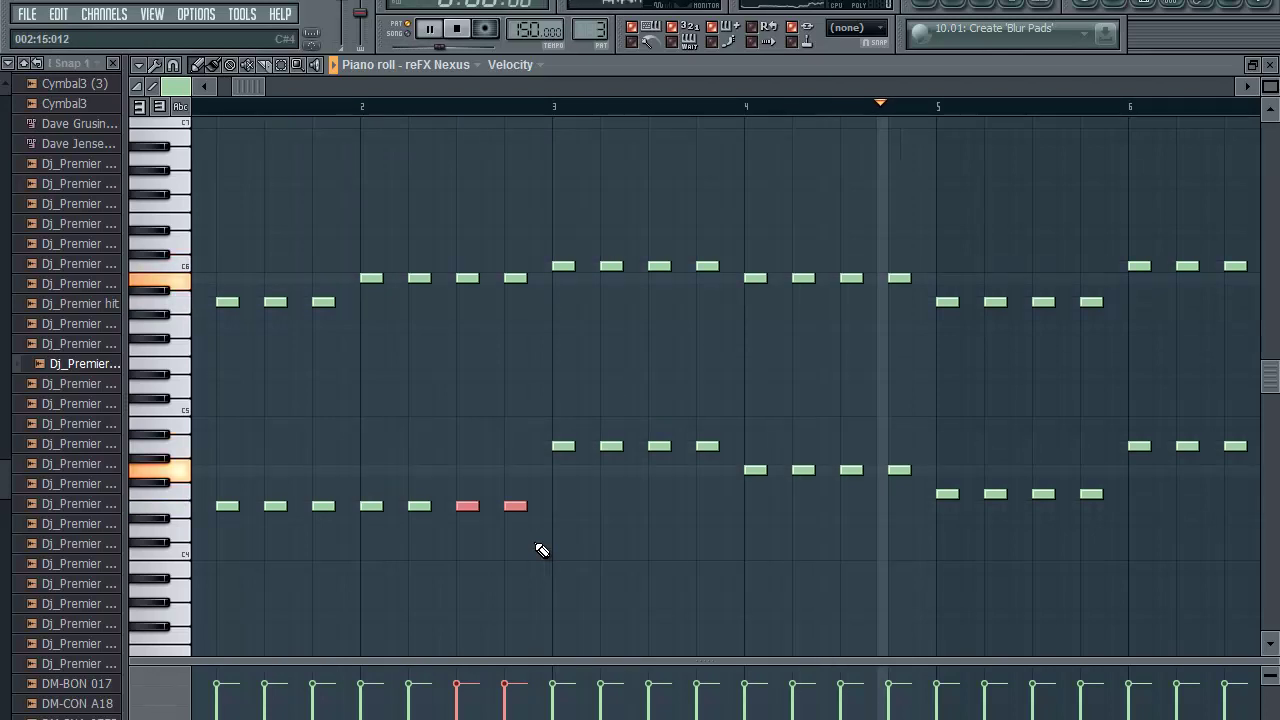
{"action": "key", "text": "space"}
{"action": "key", "text": "space"}
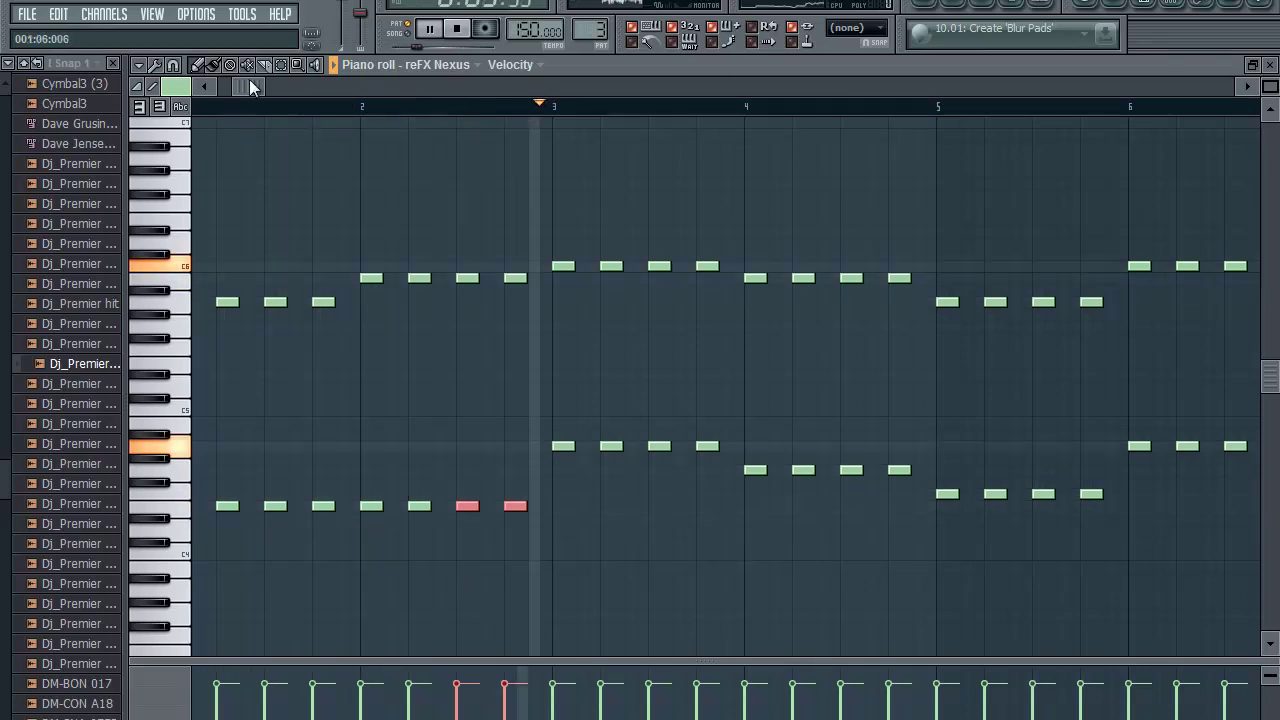
Step: Add two G5 notes above the two lower notes in the second half of bar 8 and play from late bar 7
{"action": "left_click_drag", "start_coordinate": [247, 86], "coordinate": [530, 100]}
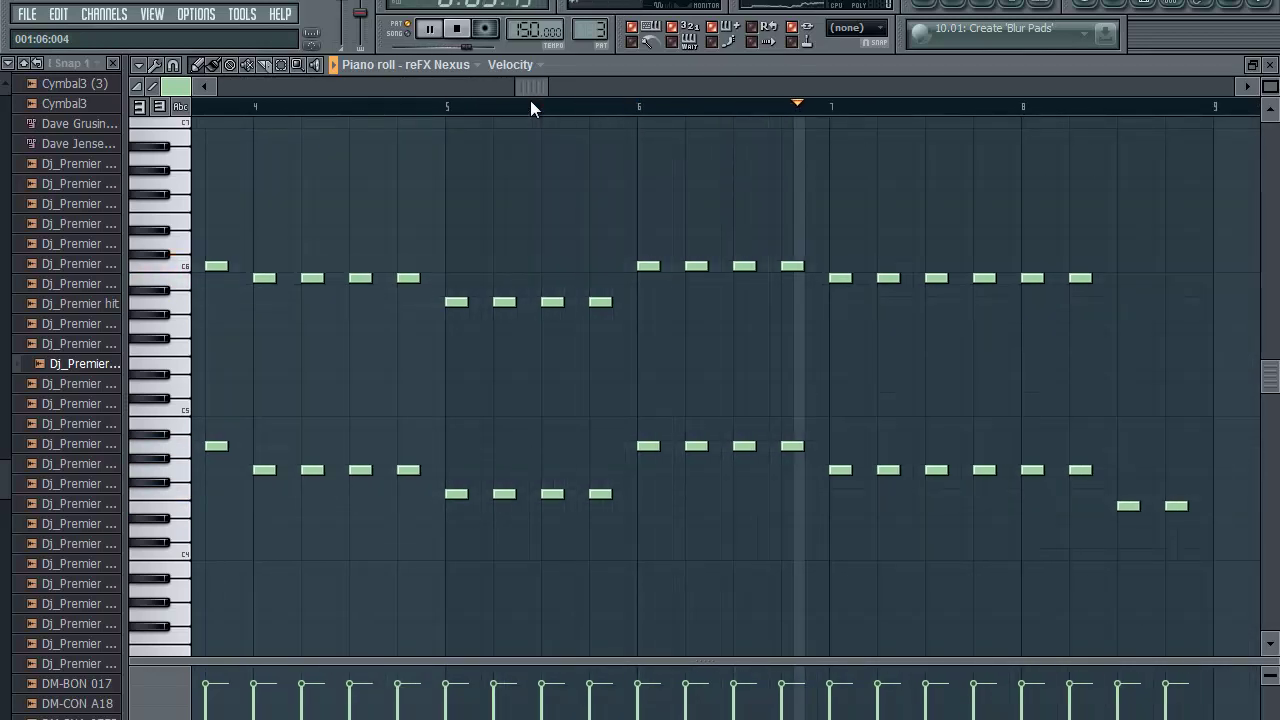
{"action": "left_click_drag", "start_coordinate": [537, 107], "coordinate": [561, 108]}
{"action": "key", "text": "space"}
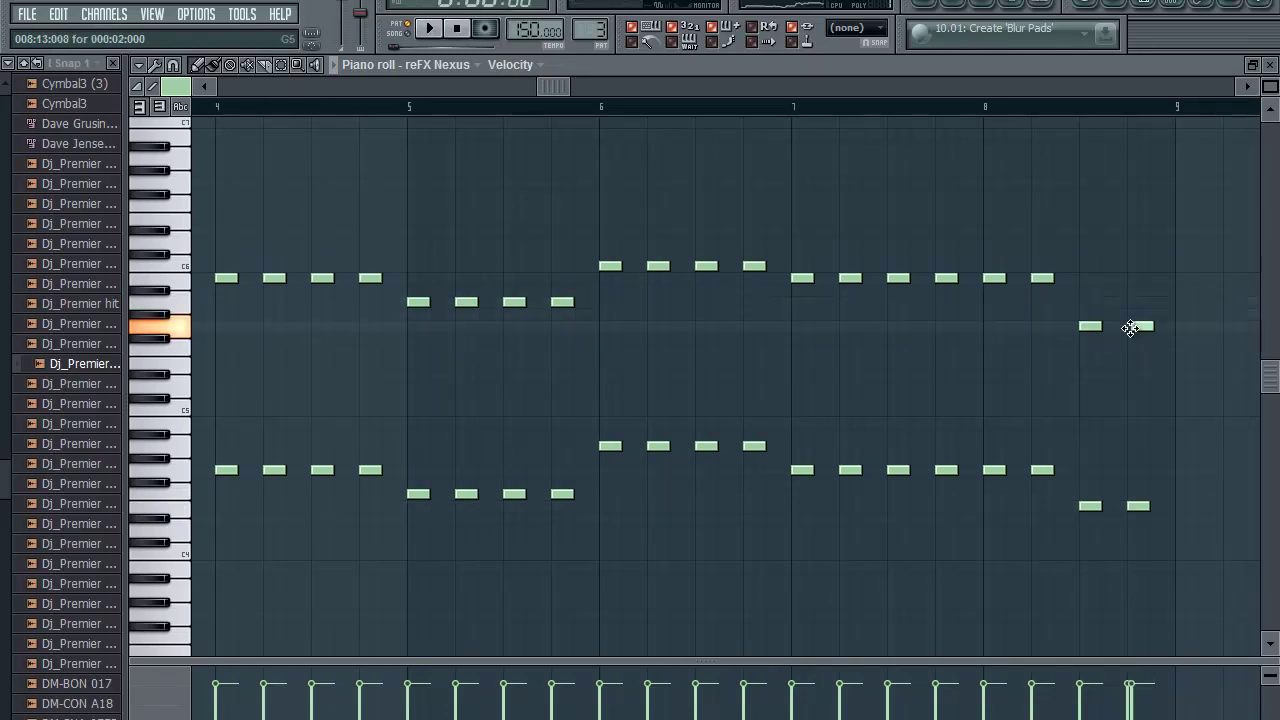
{"action": "left_click", "coordinate": [935, 107]}
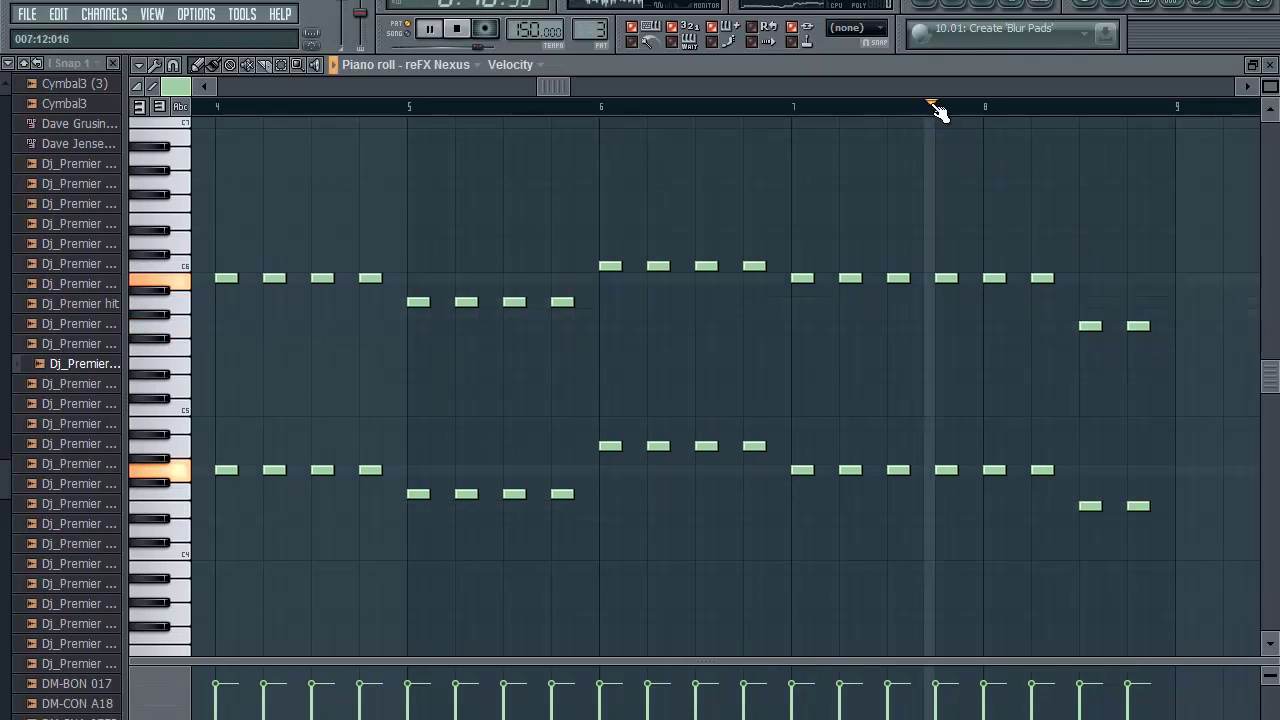
{"action": "key", "text": "space"}
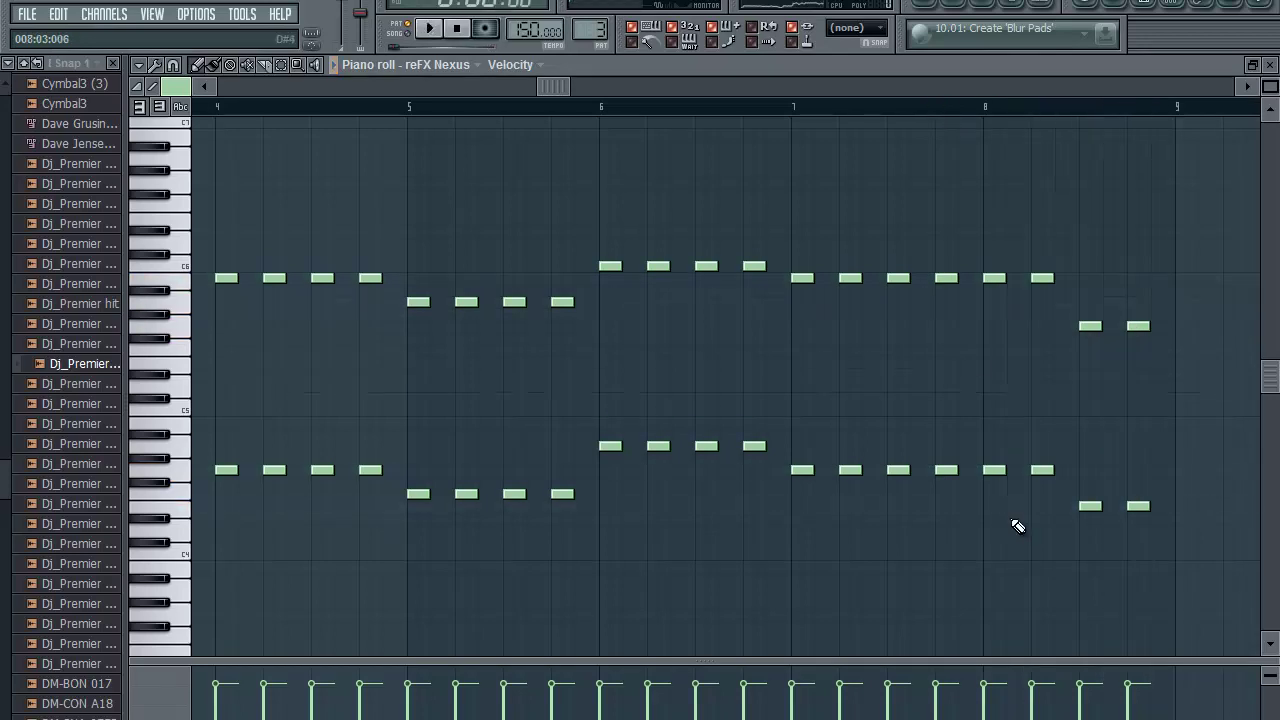
Step: Try lowering the last two lower notes of bar 8 to D4 and play the ending from late bar 7
{"action": "left_click_drag", "start_coordinate": [1078, 493], "coordinate": [1146, 543]}
{"action": "key", "text": "shift+Down"}
{"action": "key", "text": "shift+Down"}
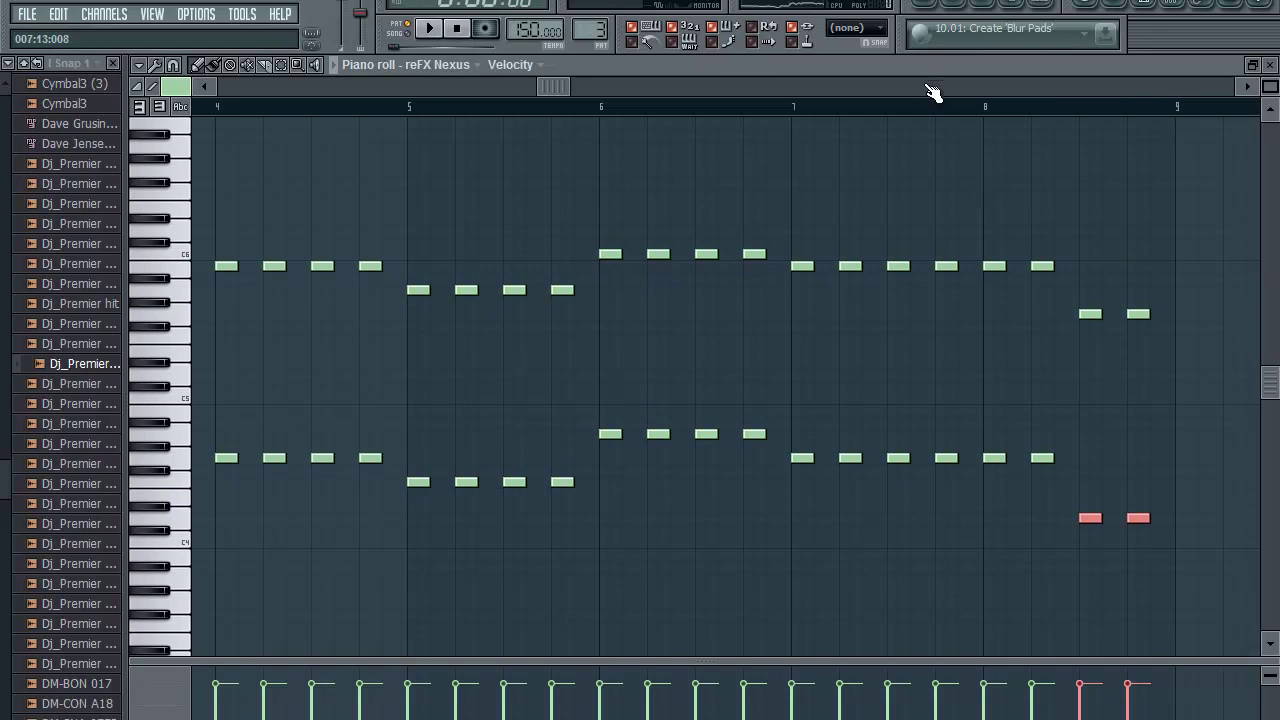
{"action": "left_click", "coordinate": [927, 108]}
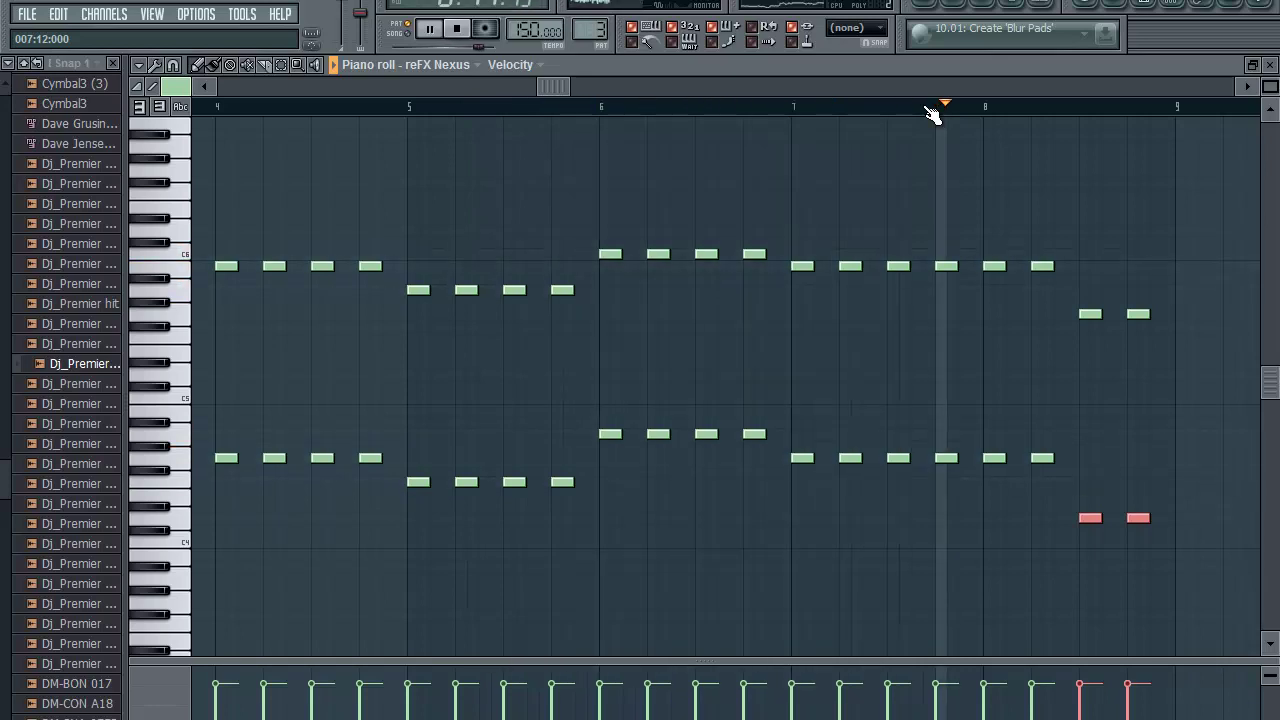
{"action": "key", "text": "space"}
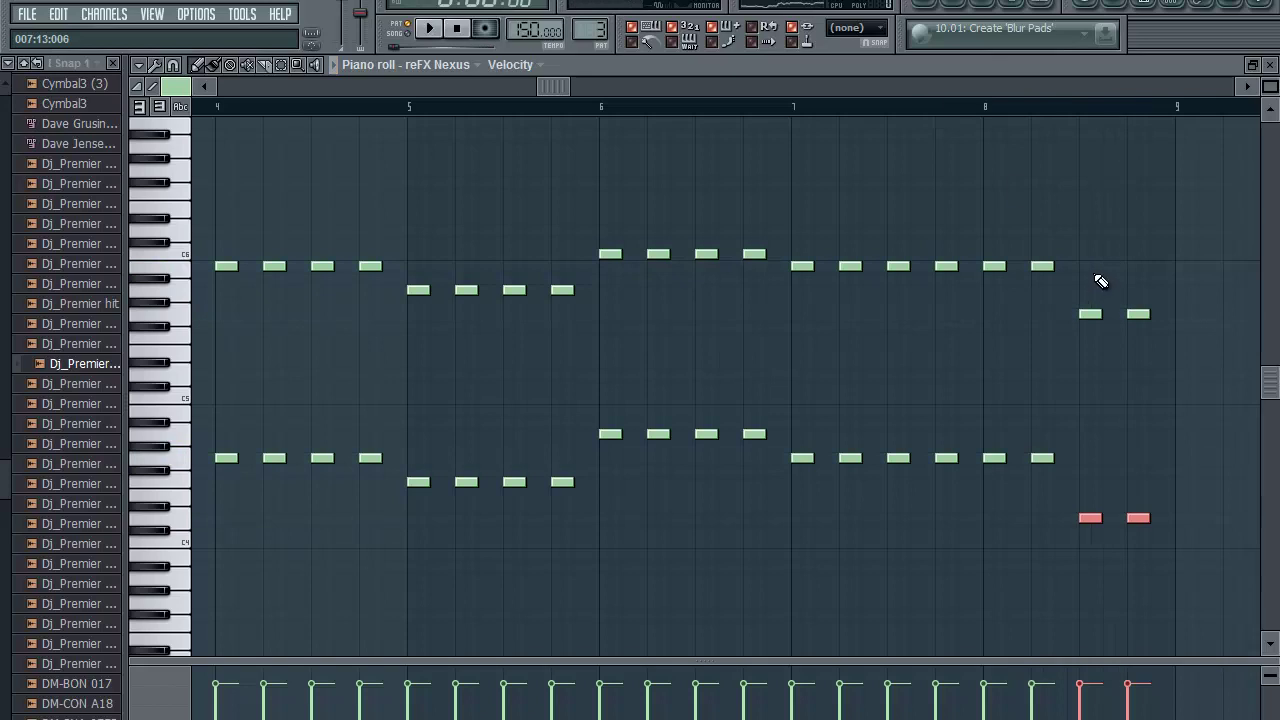
Step: Try the last two note pairs of bar 8 with A5 in the upper voice and A4 in the lower voice
{"action": "left_click_drag", "start_coordinate": [1076, 286], "coordinate": [1150, 352]}
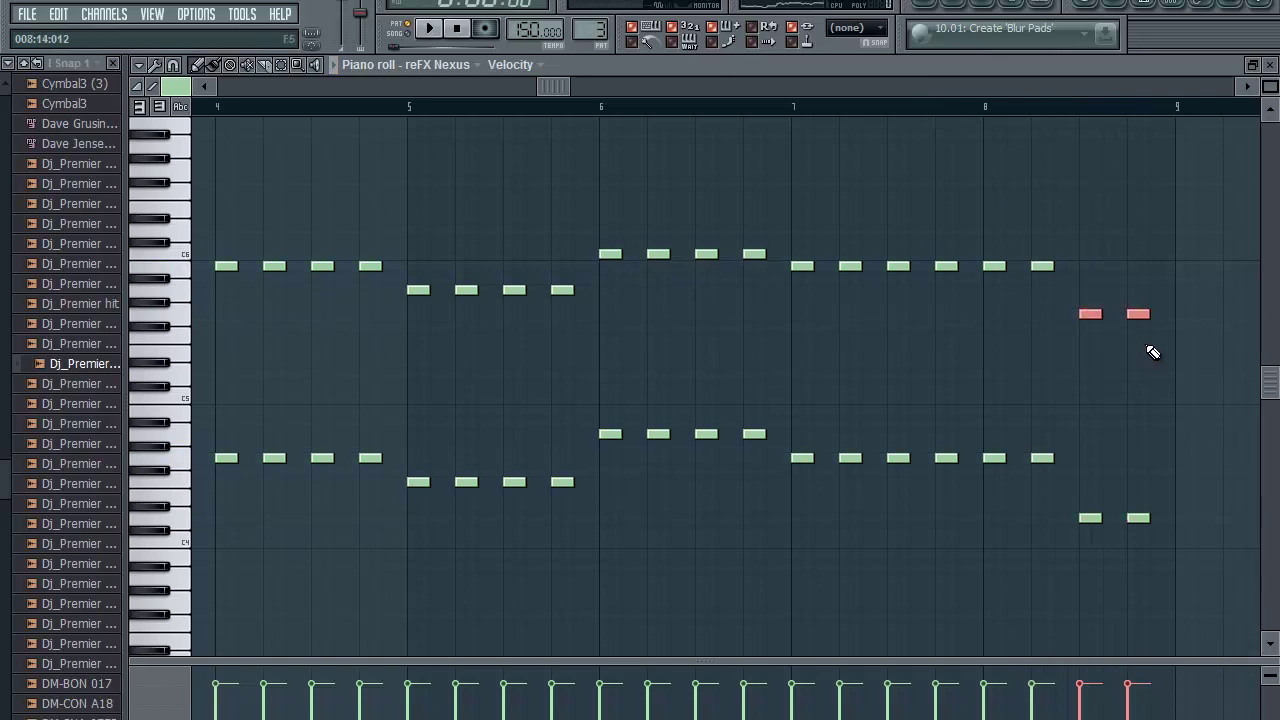
{"action": "left_click", "coordinate": [985, 110]}
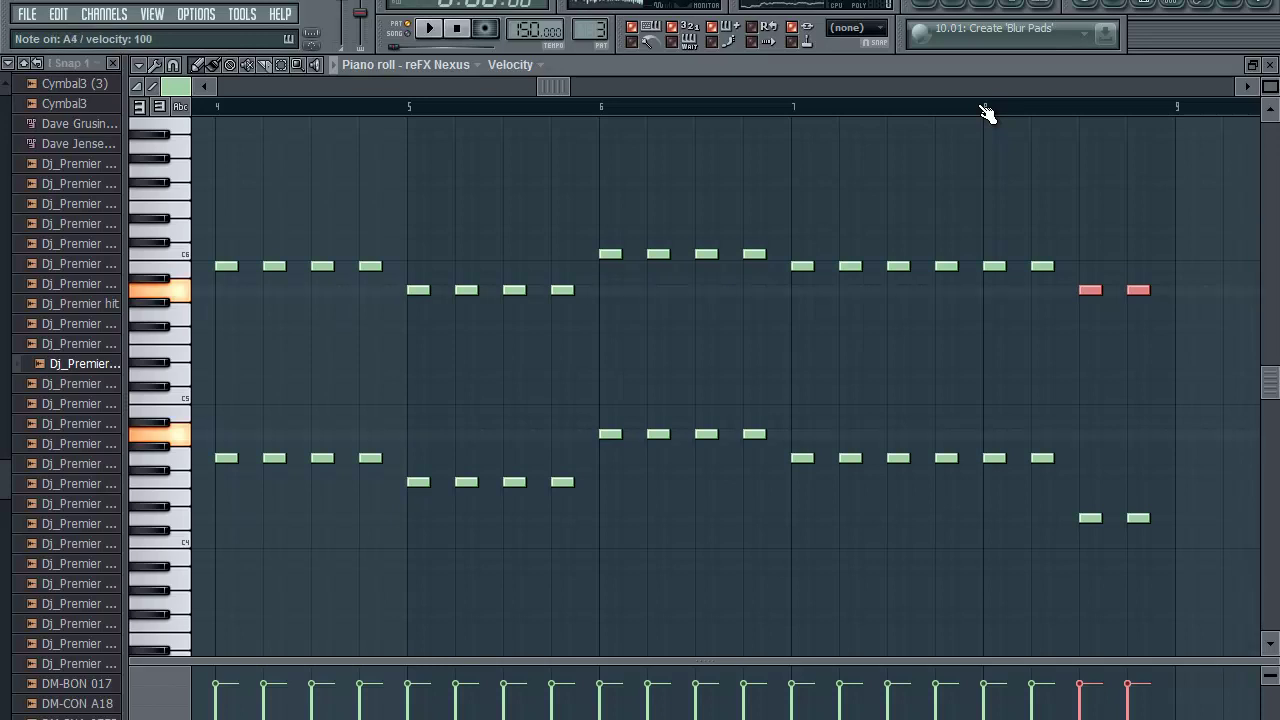
{"action": "left_click", "coordinate": [1082, 437]}
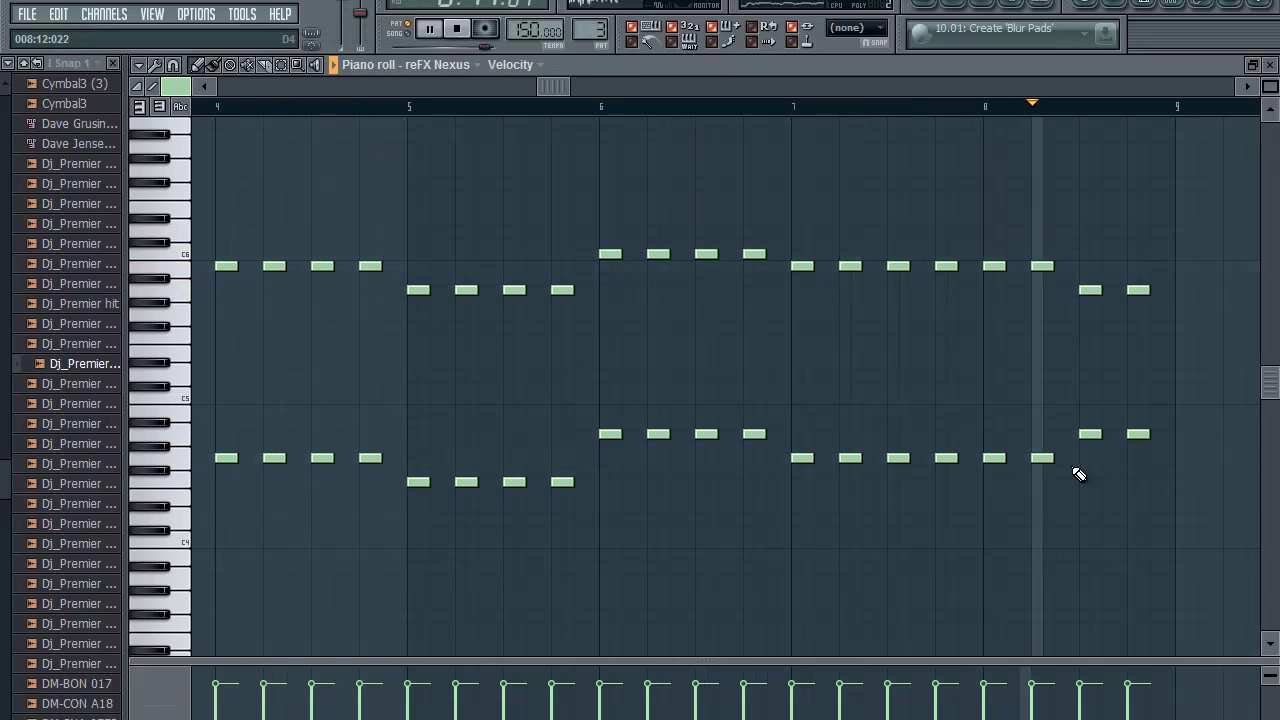
{"action": "key", "text": "space"}
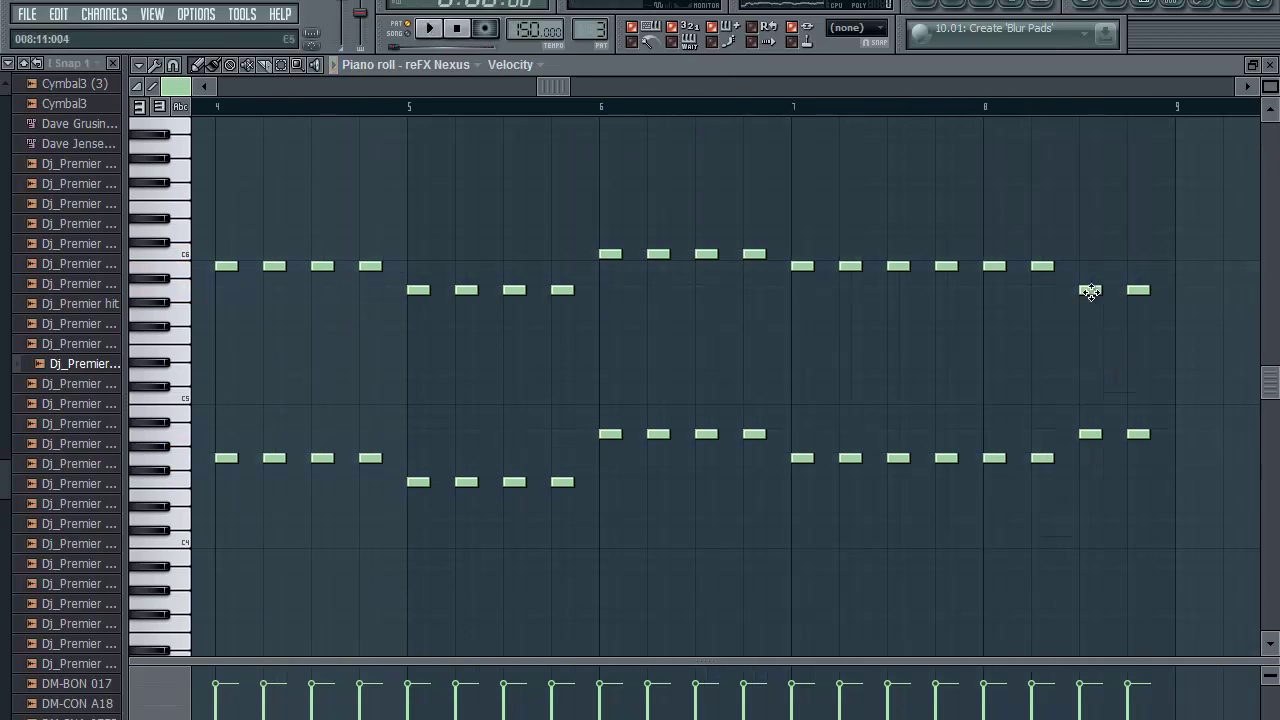
Step: Raise the last two upper notes of bar 8 to C6 and play the ending from the middle of bar 7
{"action": "left_click_drag", "start_coordinate": [1110, 297], "coordinate": [1180, 310]}
{"action": "scroll", "coordinate": [1183, 313], "scroll_direction": "up", "scroll_amount": 1}
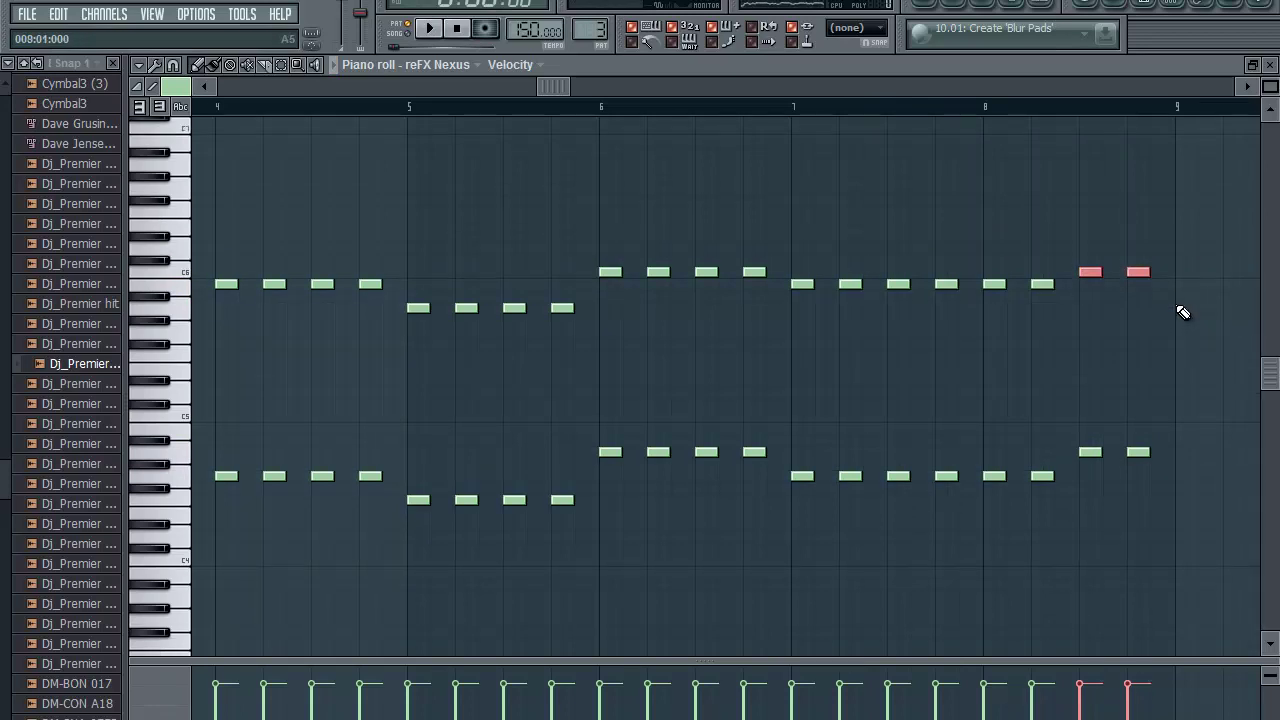
{"action": "left_click", "coordinate": [1160, 472]}
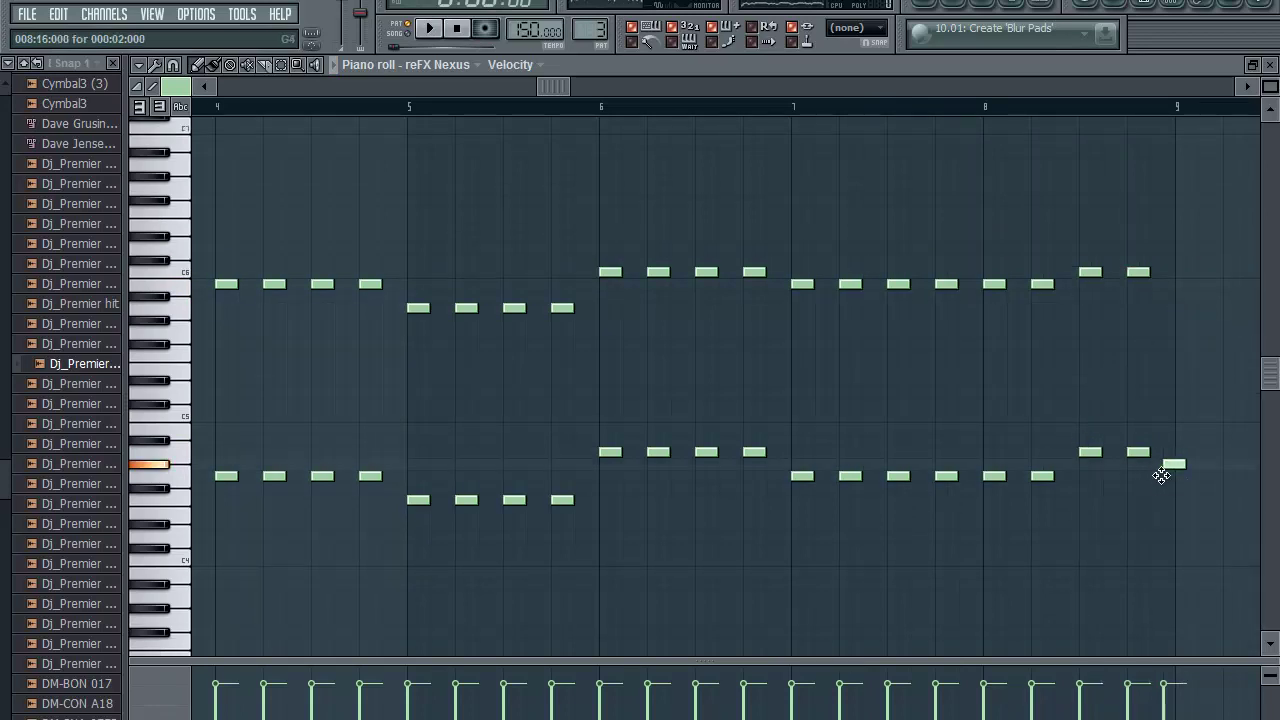
{"action": "left_click", "coordinate": [881, 104]}
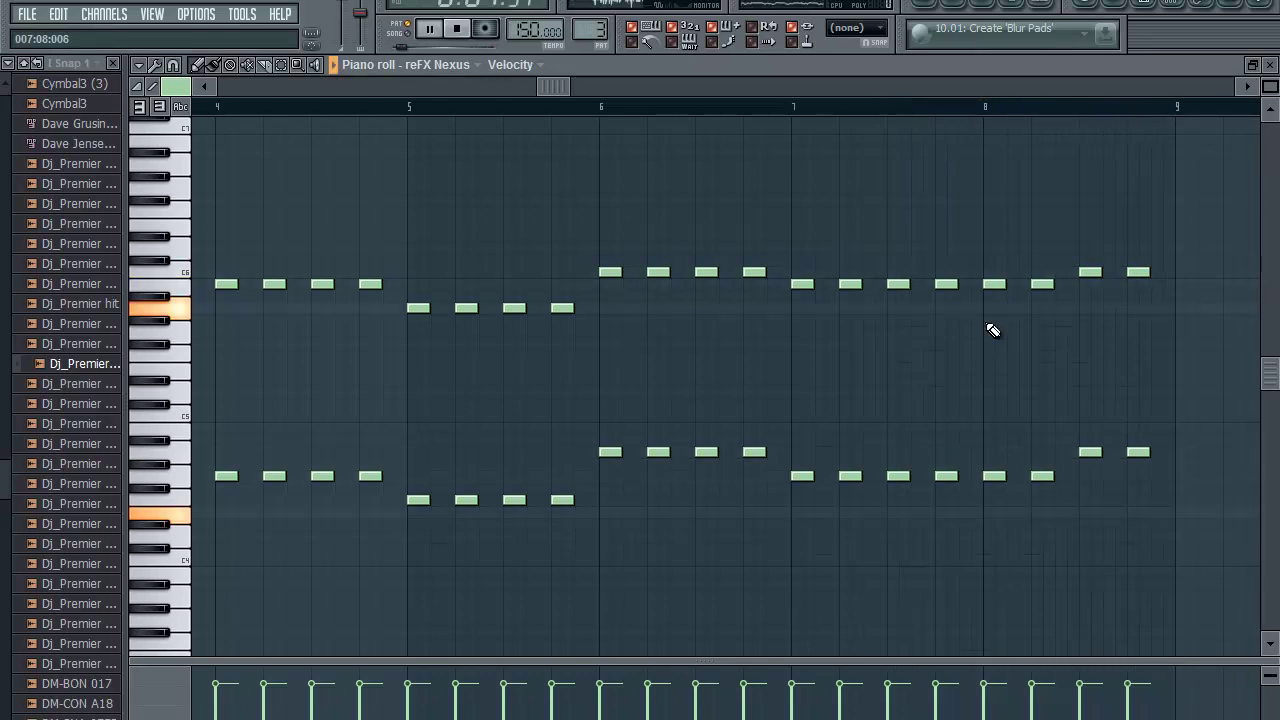
Step: Lower the last two lower notes of bar 8 step by step to E4 while the pattern plays
{"action": "mouse_move", "coordinate": [1069, 425]}
{"action": "left_mouse_down"}
{"action": "mouse_move", "coordinate": [1134, 491]}
{"action": "mouse_move", "coordinate": [1157, 486]}
{"action": "left_mouse_up"}
{"action": "key", "text": "shift+Down"}
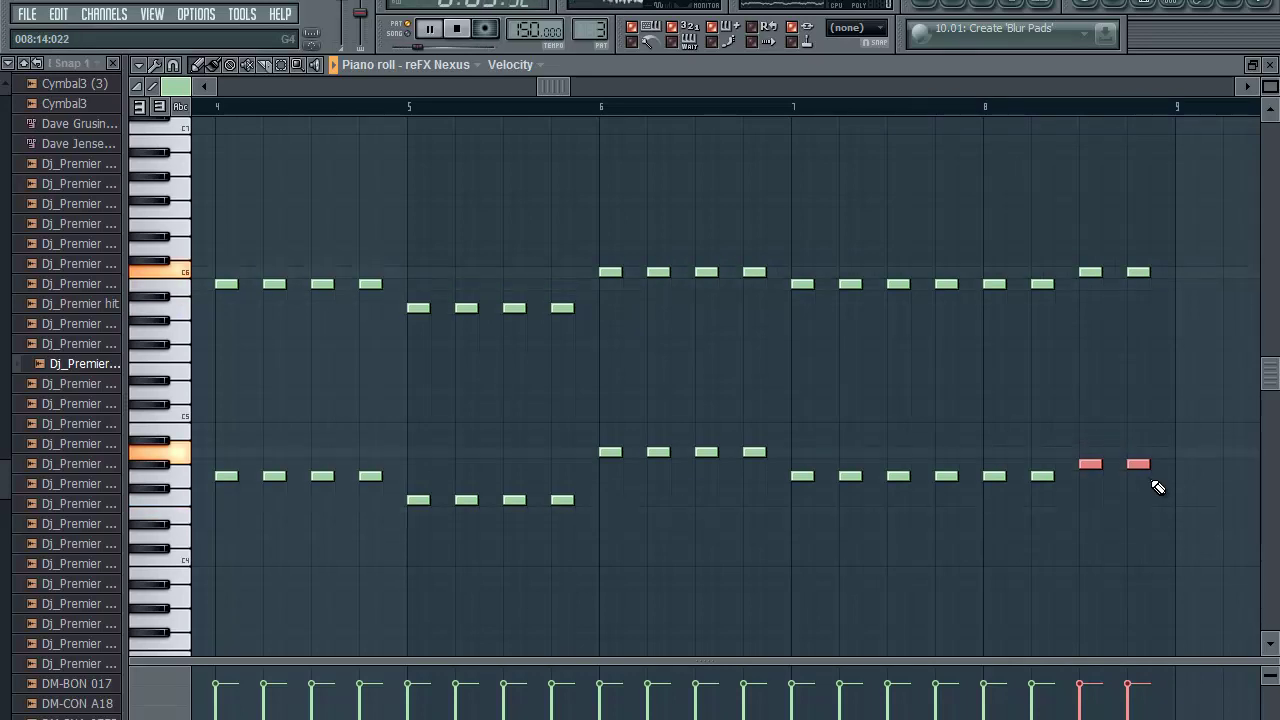
{"action": "key", "text": "shift+Down"}
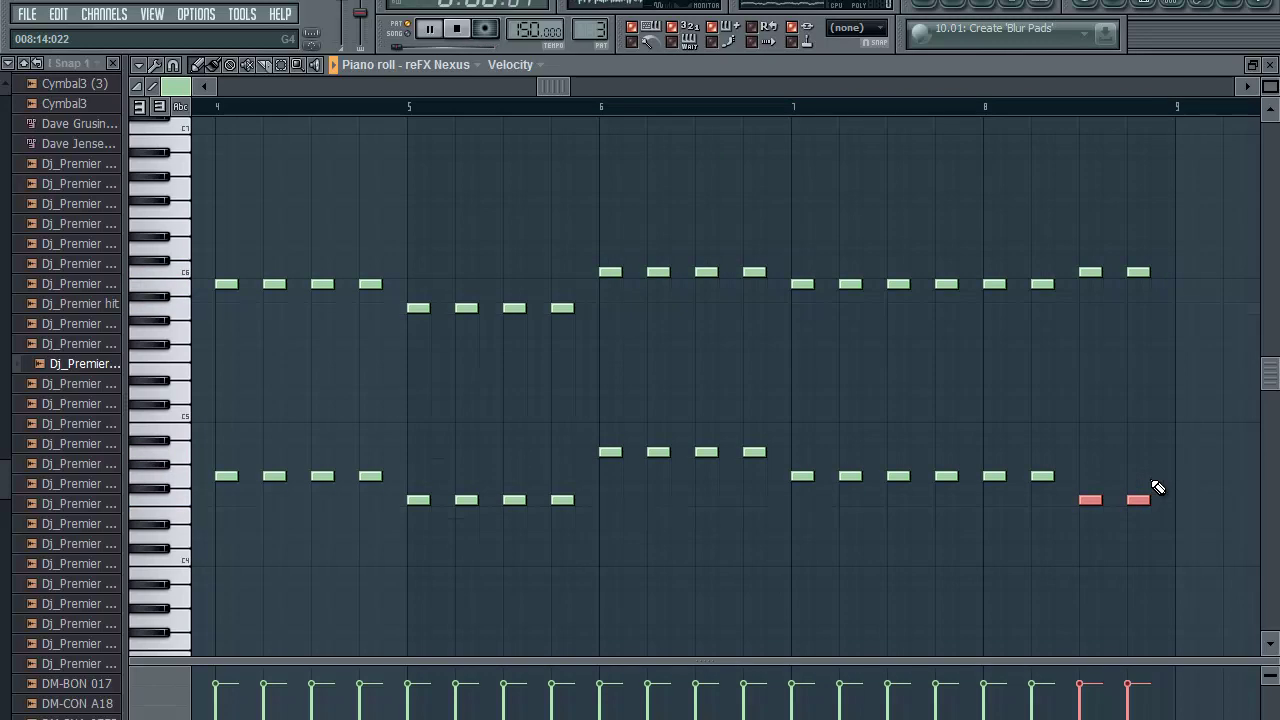
{"action": "key", "text": "Down"}
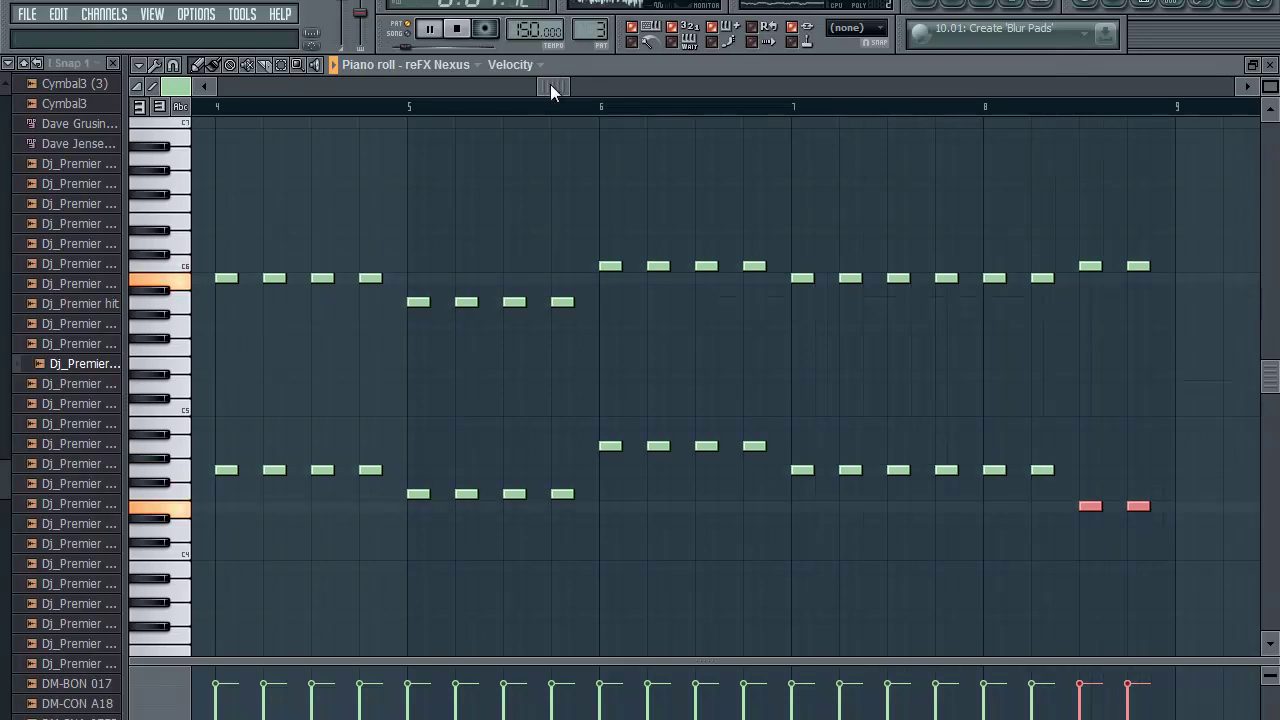
Step: Try raising the first two upper notes of bar 2 to C6 in playback, then return them to B5 and replay
{"action": "left_click_drag", "start_coordinate": [550, 84], "coordinate": [171, 86]}
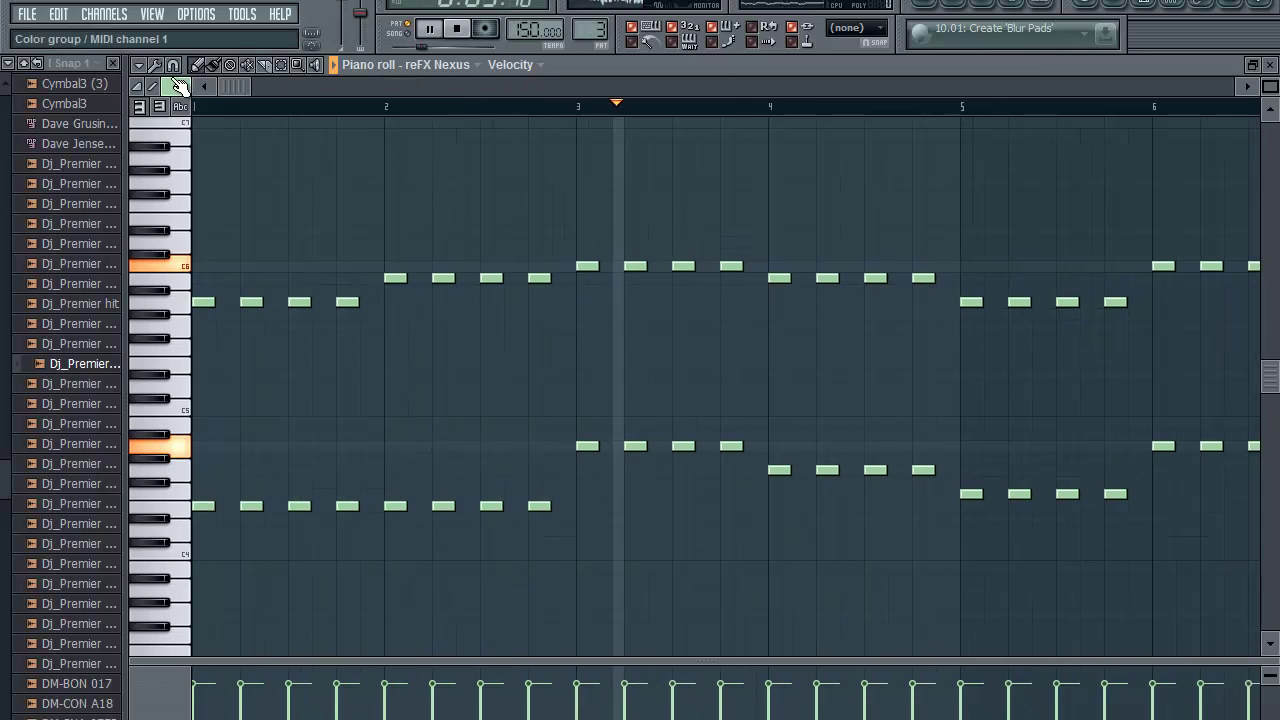
{"action": "key", "text": "space"}
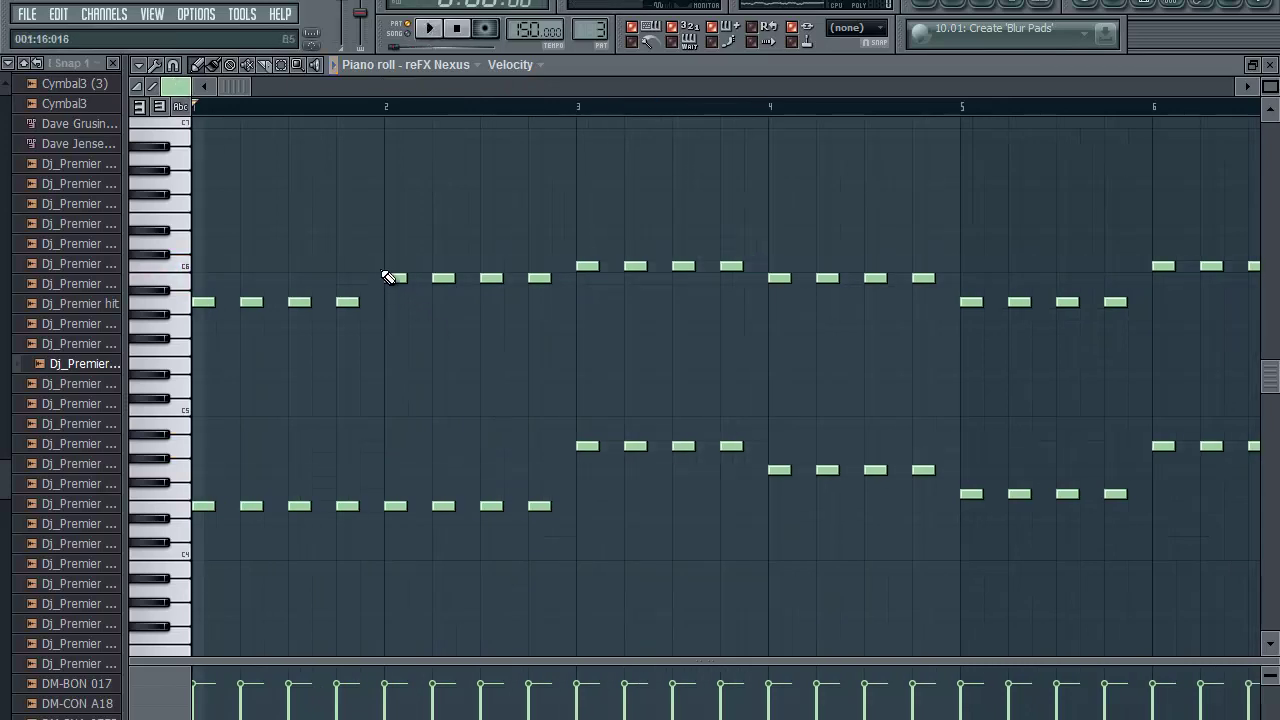
{"action": "left_click_drag", "start_coordinate": [390, 265], "coordinate": [465, 318]}
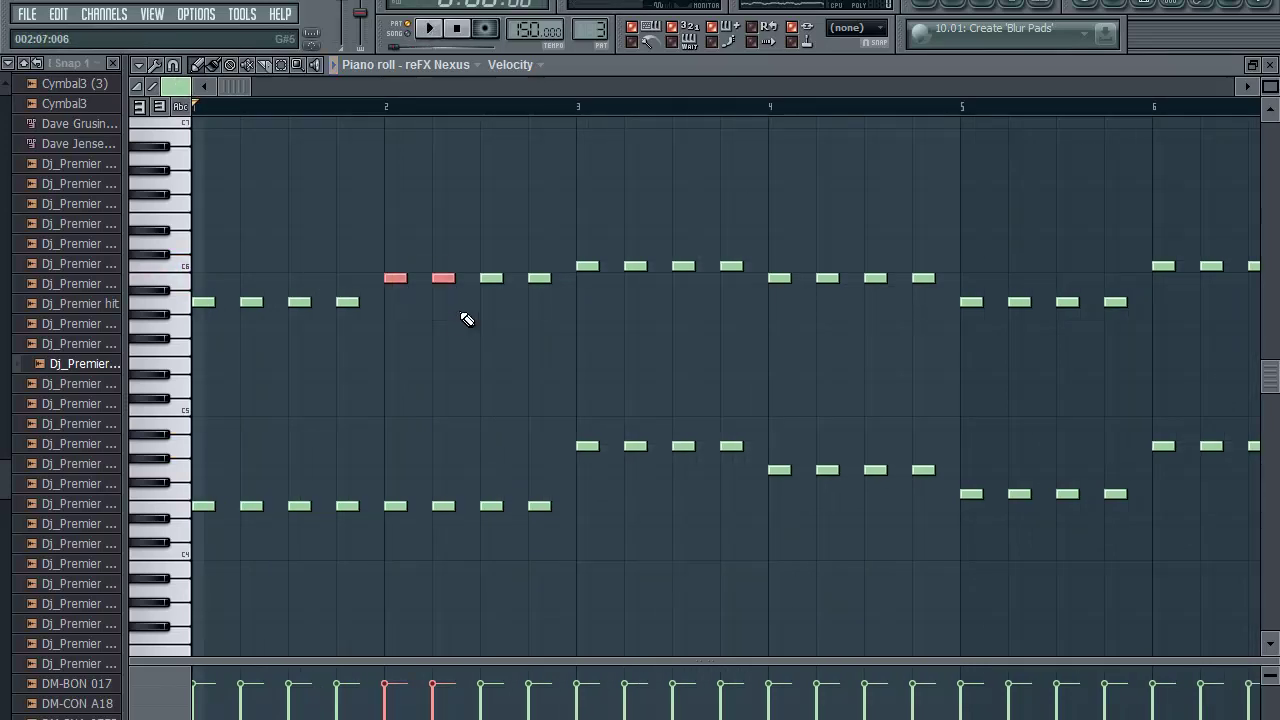
{"action": "key", "text": "space"}
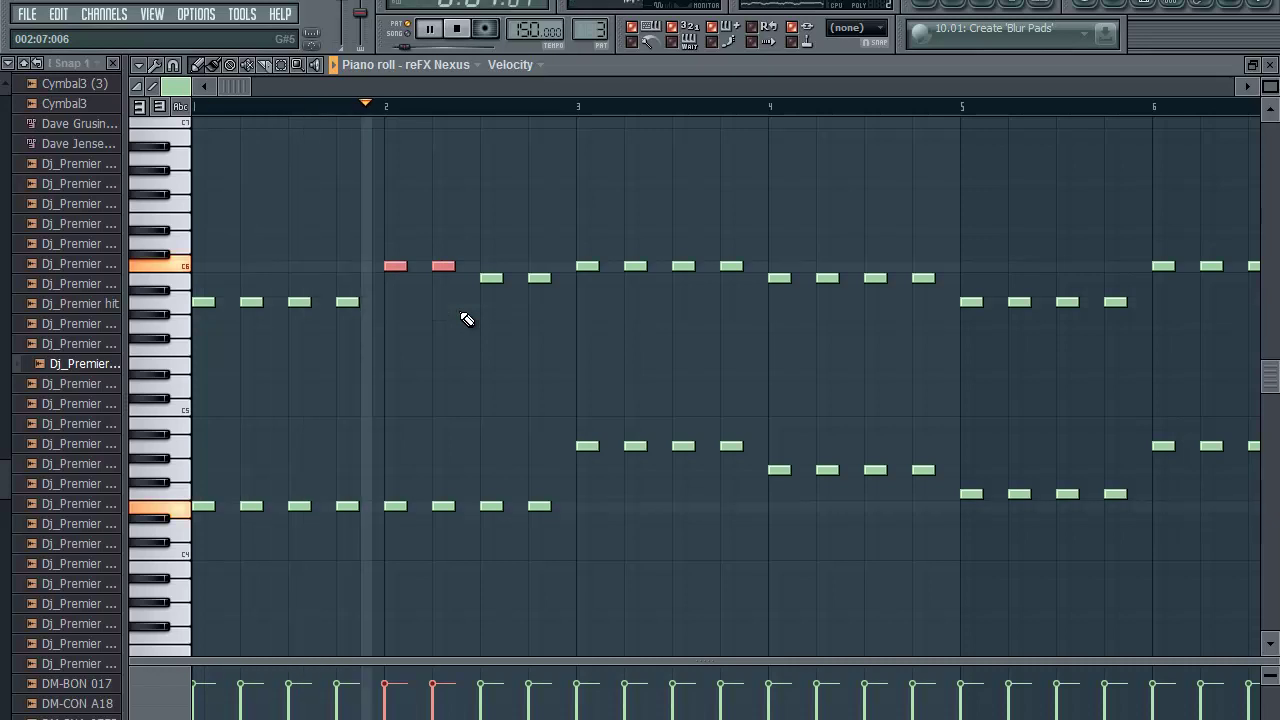
{"action": "key", "text": "space"}
{"action": "key", "text": "space"}
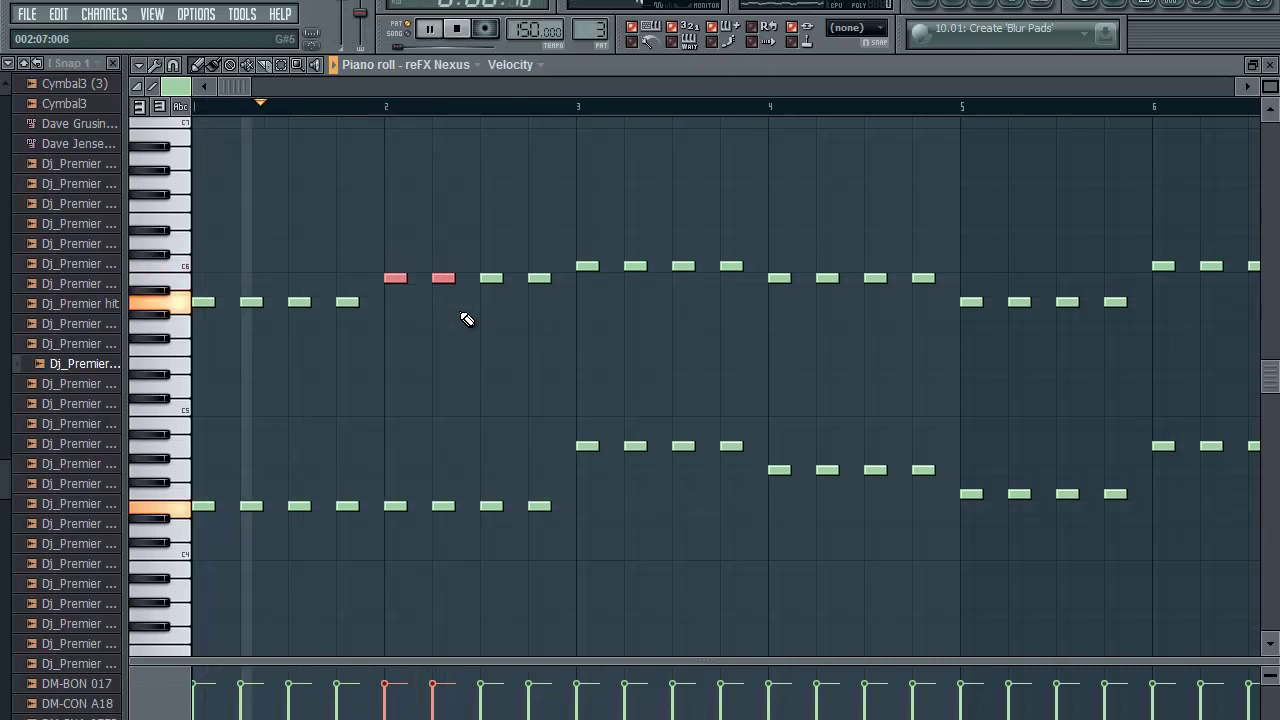
Step: Try the first two upper notes of bar 2 at A5 during playback, then return them to B5
{"action": "key", "text": "shift+Down"}
{"action": "key", "text": "shift+Down"}
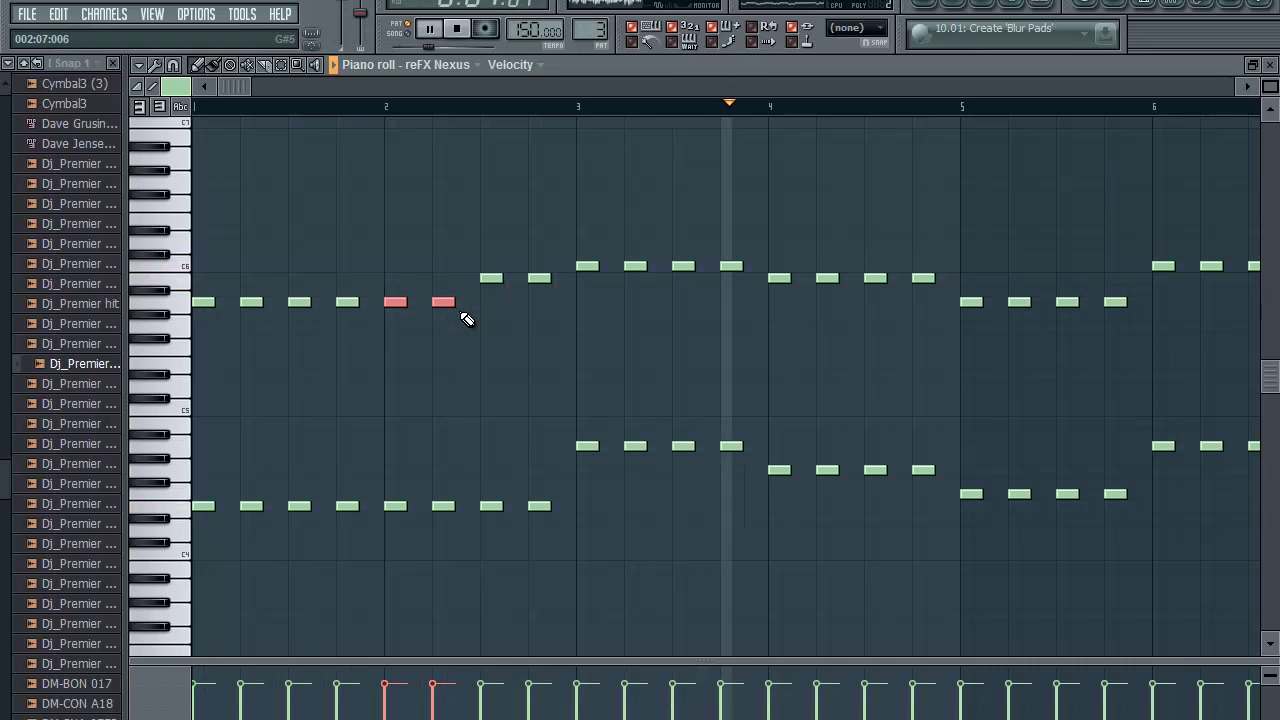
{"action": "key", "text": "space"}
{"action": "key", "text": "shift+Up"}
{"action": "key", "text": "shift+Up"}
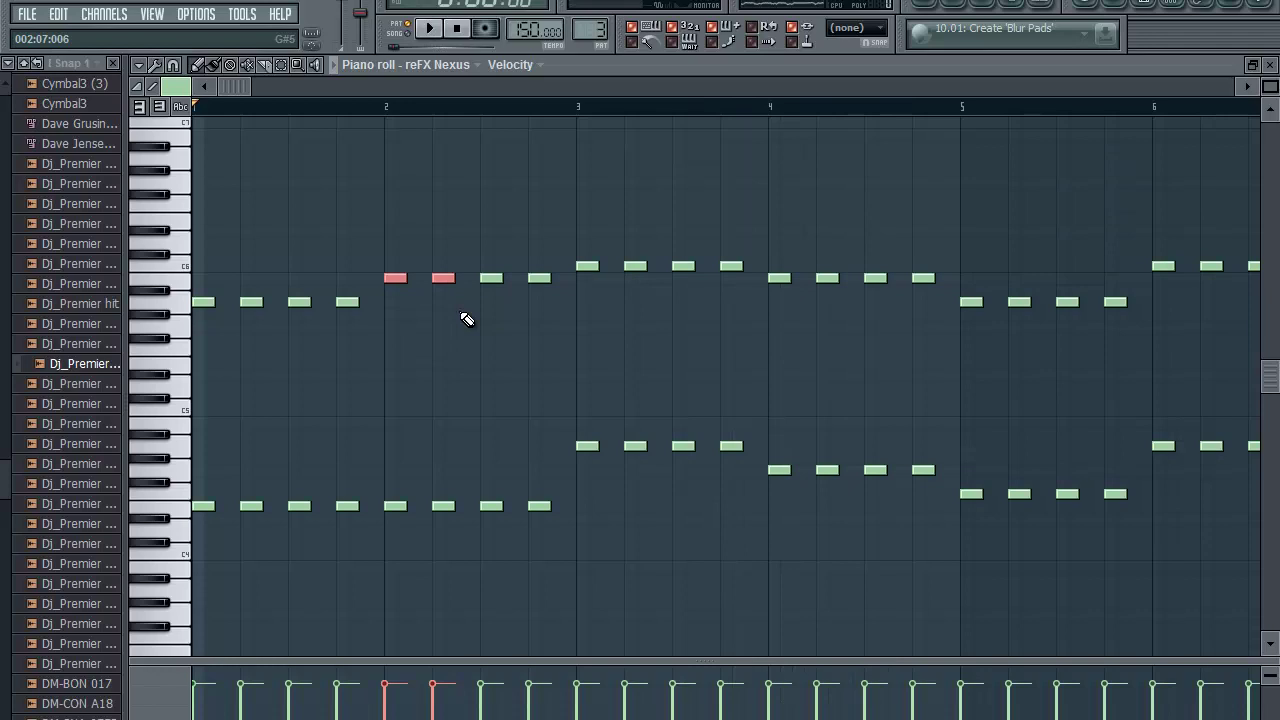
Step: Duplicate the entire lower voice one octave higher, then shorten the copies and shift them into the gaps between the original notes
{"action": "left_click_drag", "start_coordinate": [178, 403], "coordinate": [224, 601]}
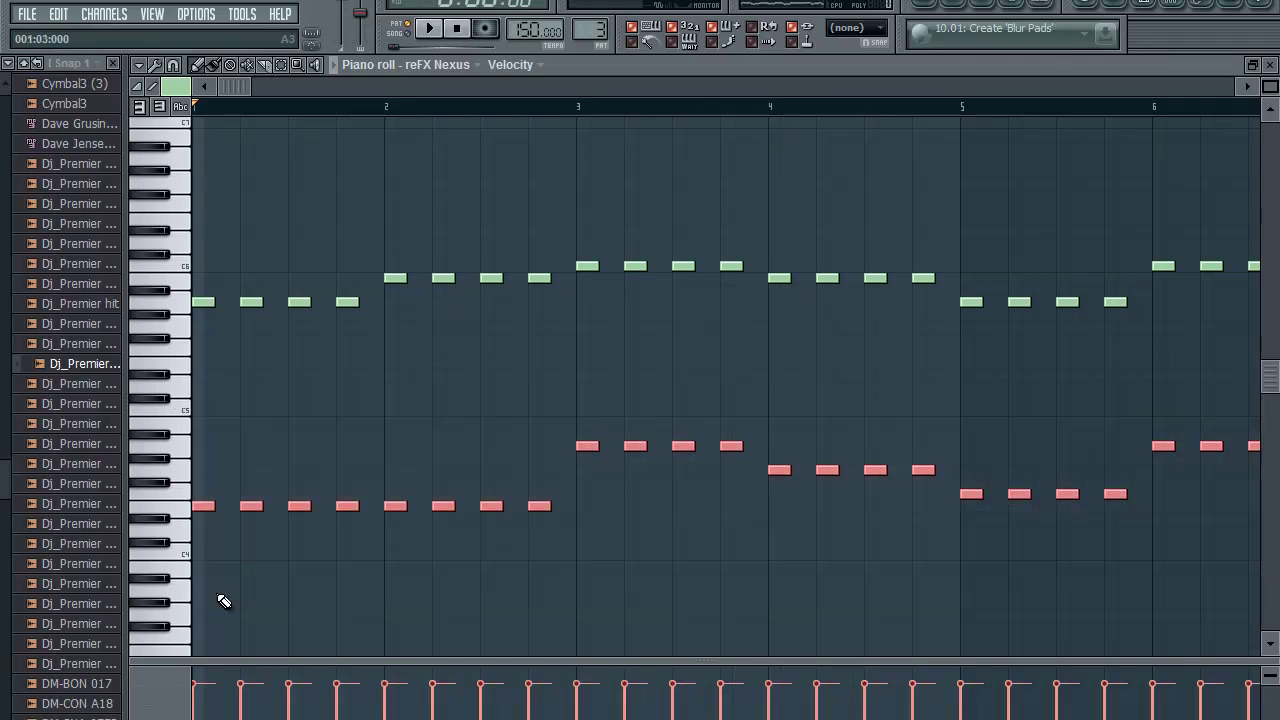
{"action": "key", "text": "ctrl+c"}
{"action": "key", "text": "ctrl+v"}
{"action": "key", "text": "ctrl+Up"}
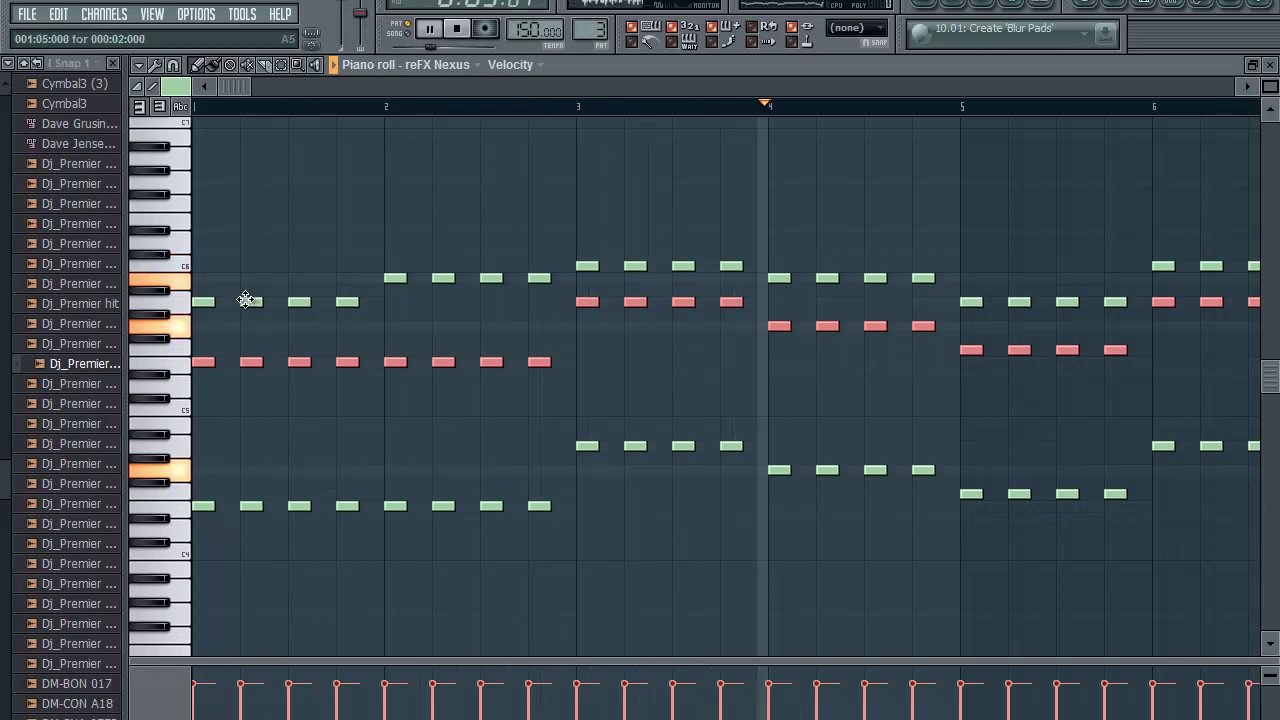
{"action": "left_click_drag", "start_coordinate": [200, 361], "coordinate": [236, 362]}
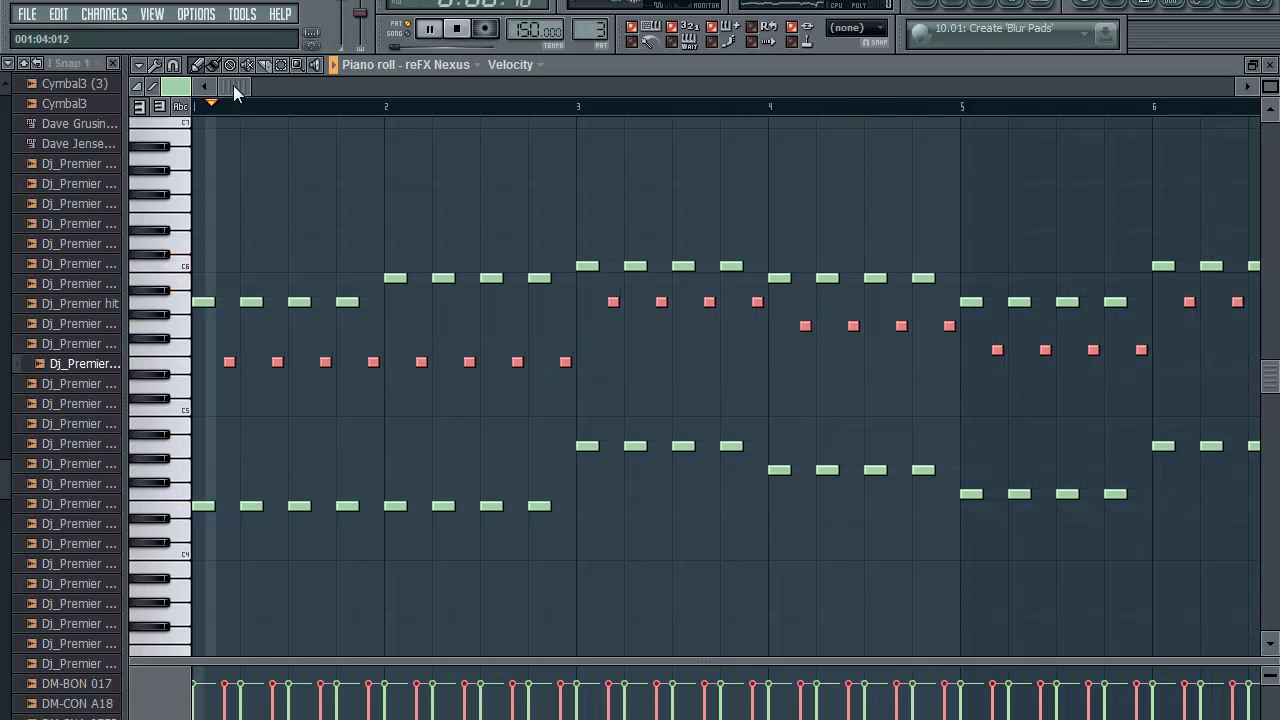
{"action": "key", "text": "space"}
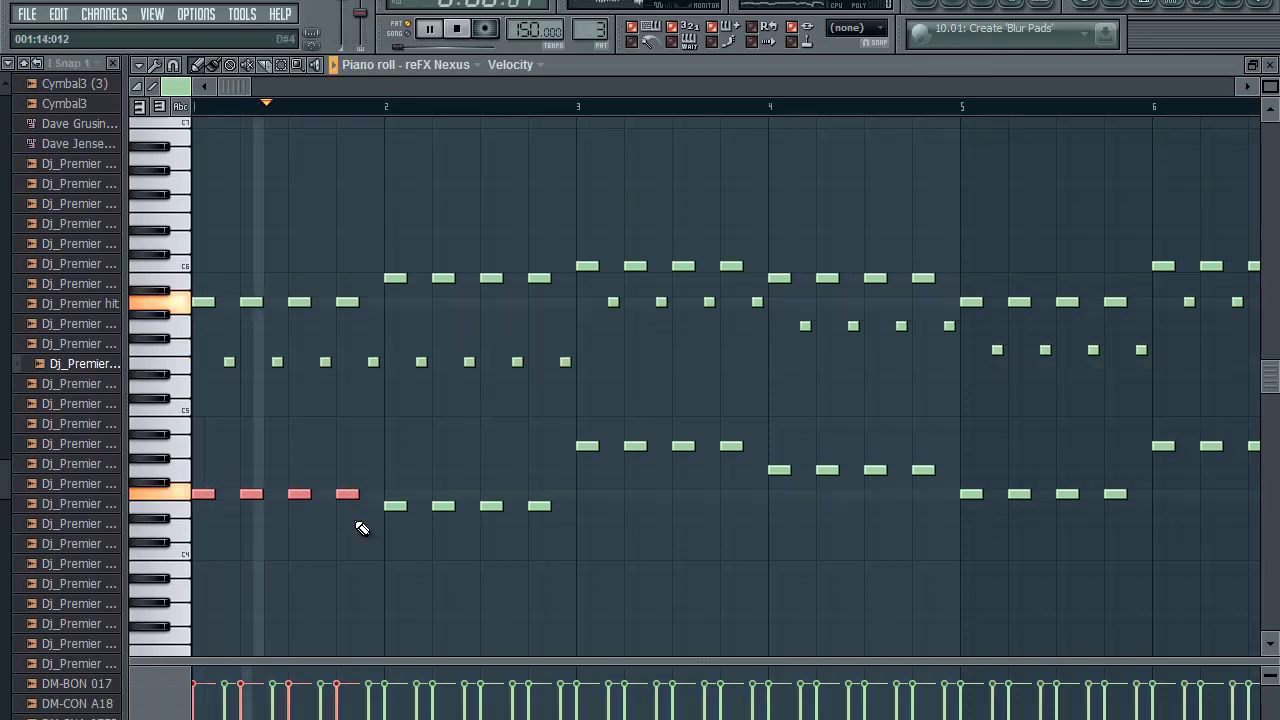
Step: Try the lower notes of bar 1 at F4 and D4, lower the bar's off-beat notes to D5, and play the pattern
{"action": "key", "text": "Down"}
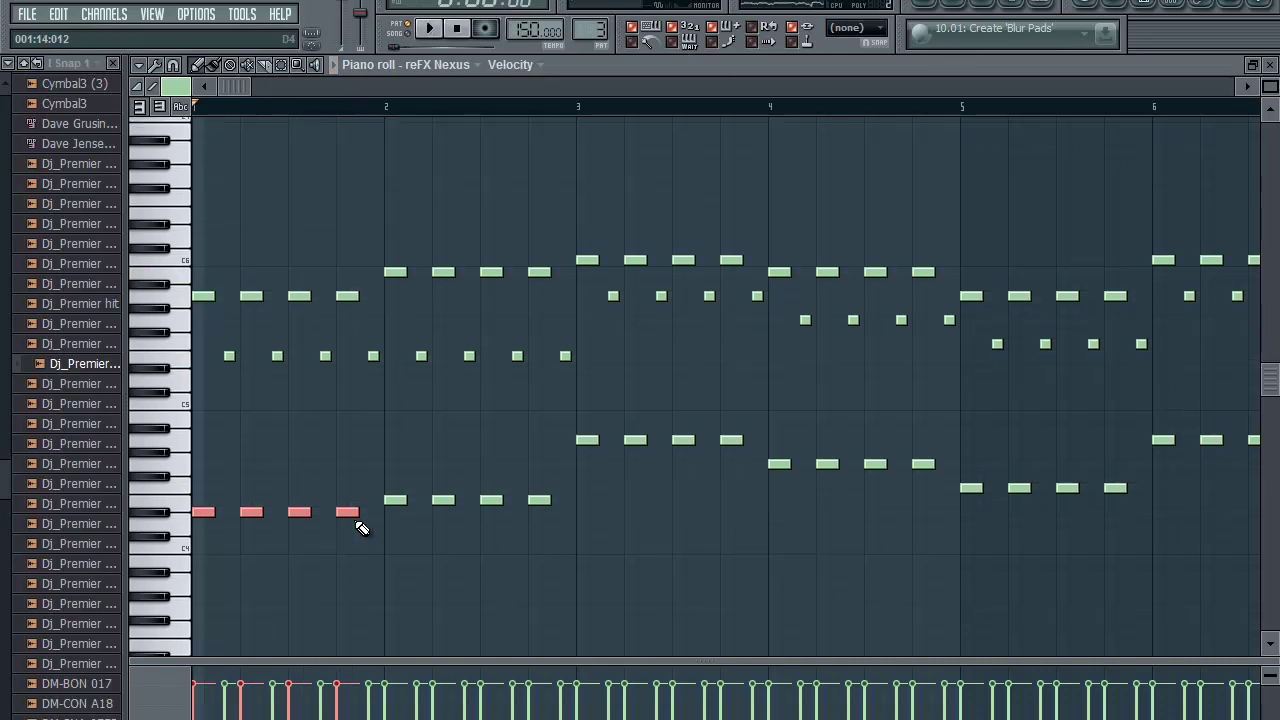
{"action": "key", "text": "Down"}
{"action": "key", "text": "space"}
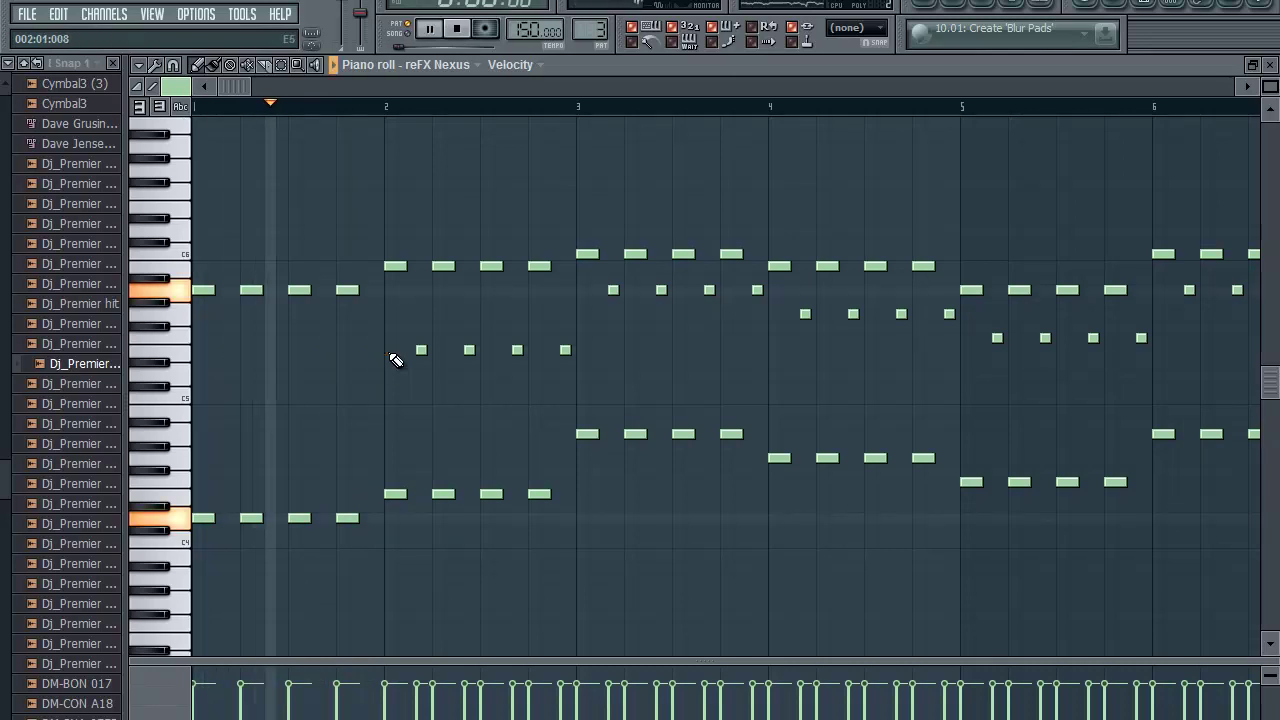
{"action": "key", "text": "space"}
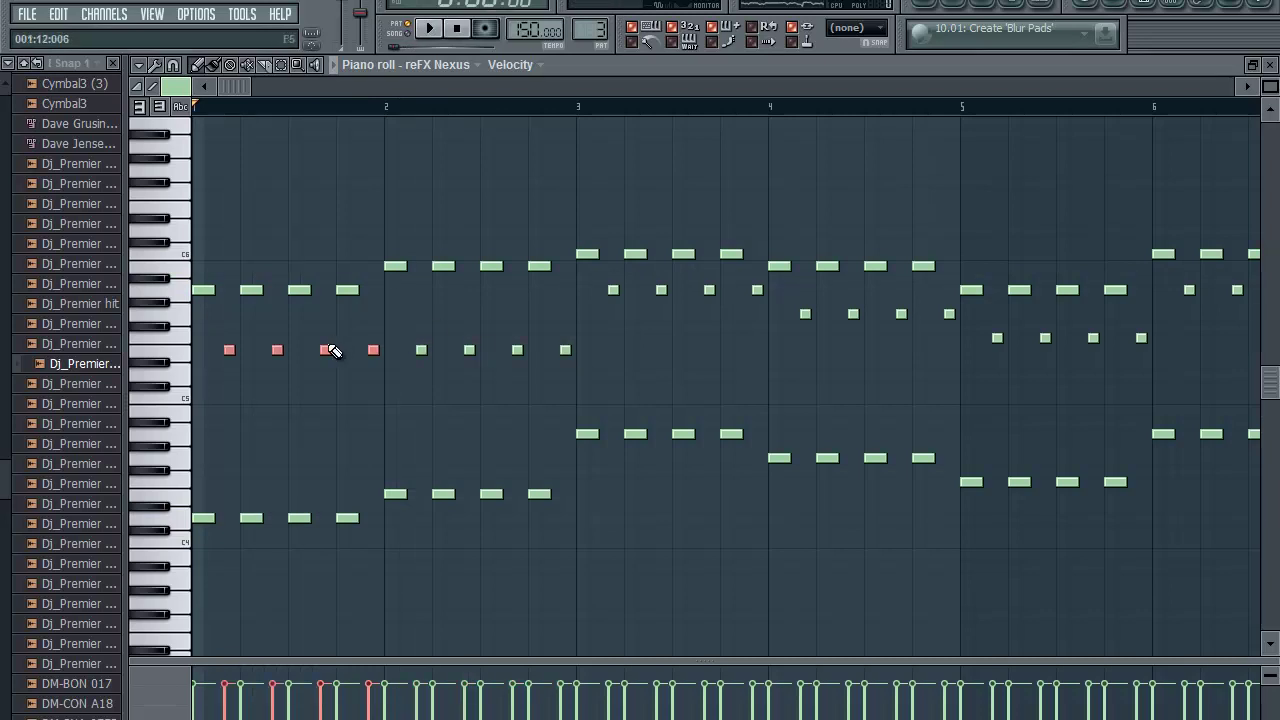
{"action": "key", "text": "space"}
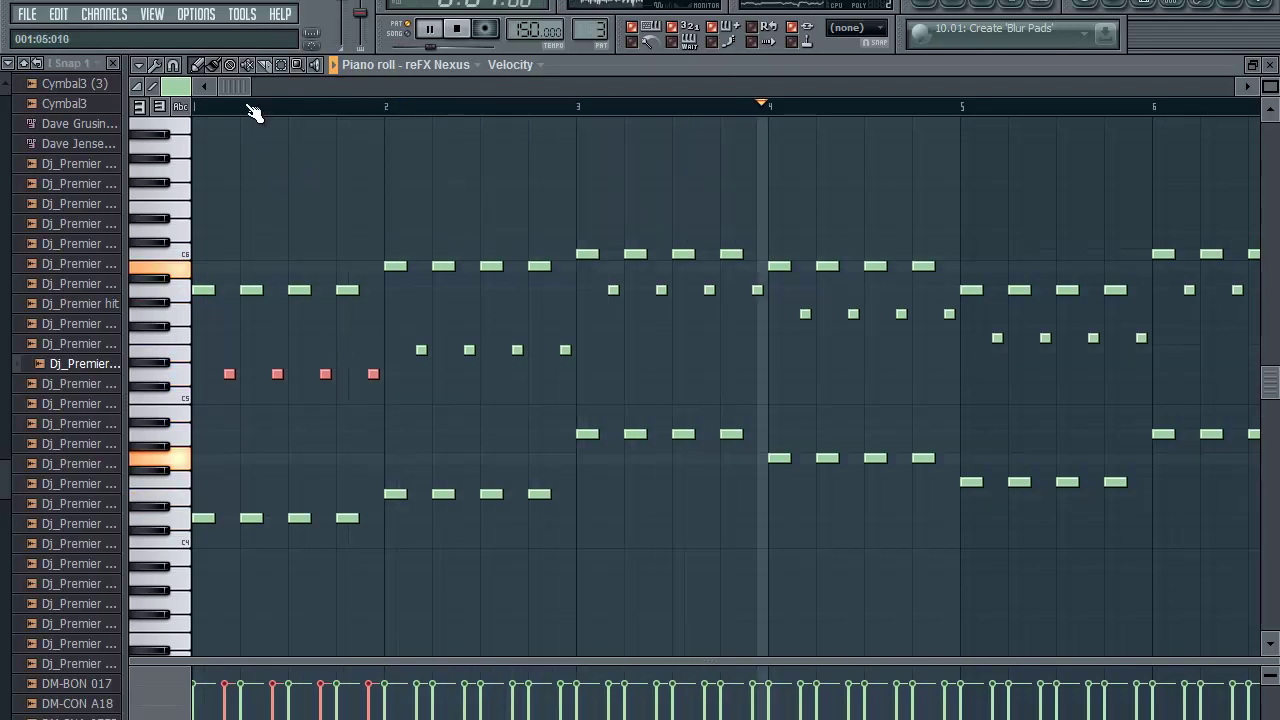
{"action": "left_click_drag", "start_coordinate": [234, 85], "coordinate": [87, 95]}
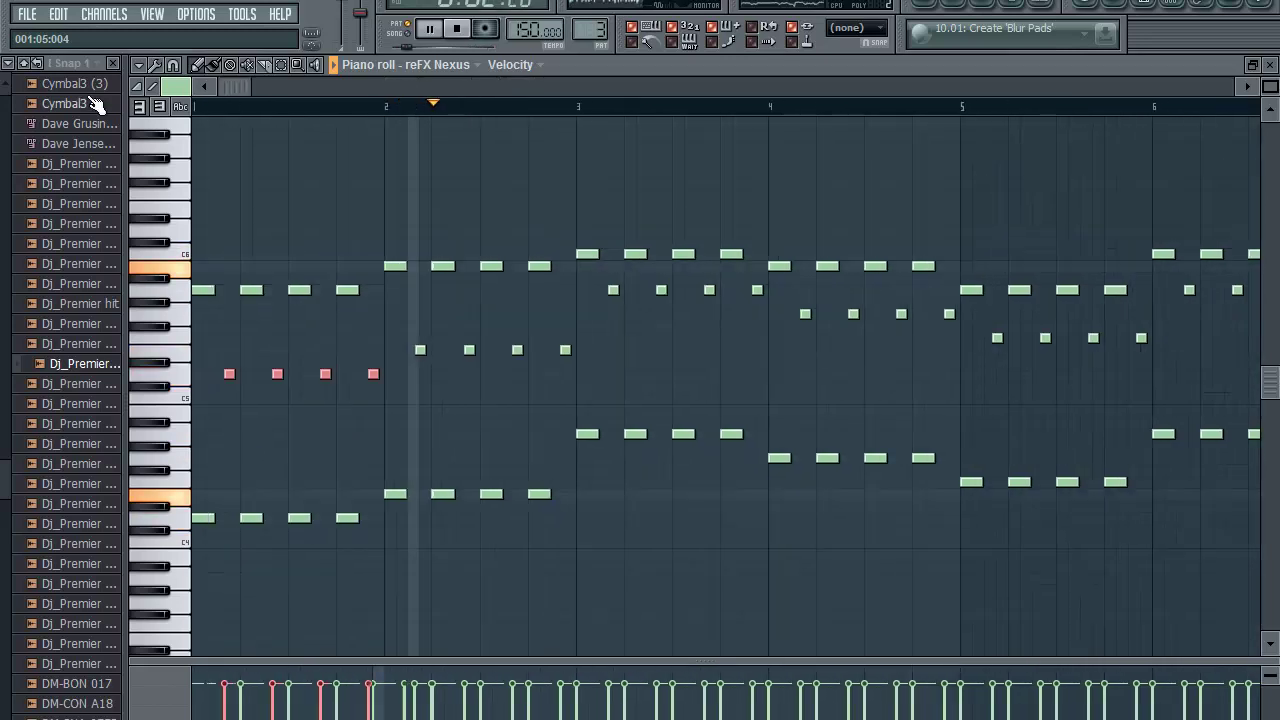
{"action": "key", "text": "space"}
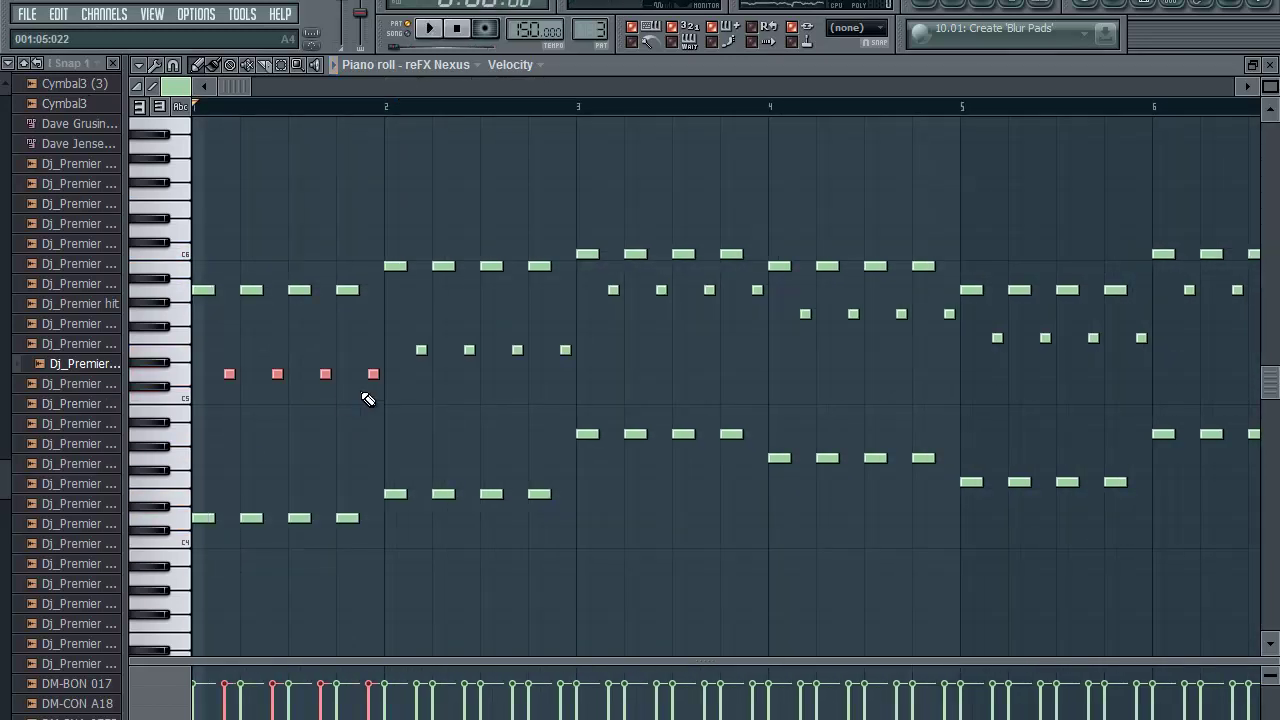
Step: Raise the lower and off-beat notes to E4 and E5 in bar 1, and to G4 and G5 in bar 2, checking them in playback
{"action": "left_click_drag", "start_coordinate": [203, 340], "coordinate": [570, 563]}
{"action": "key", "text": "Up"}
{"action": "key", "text": "Up"}
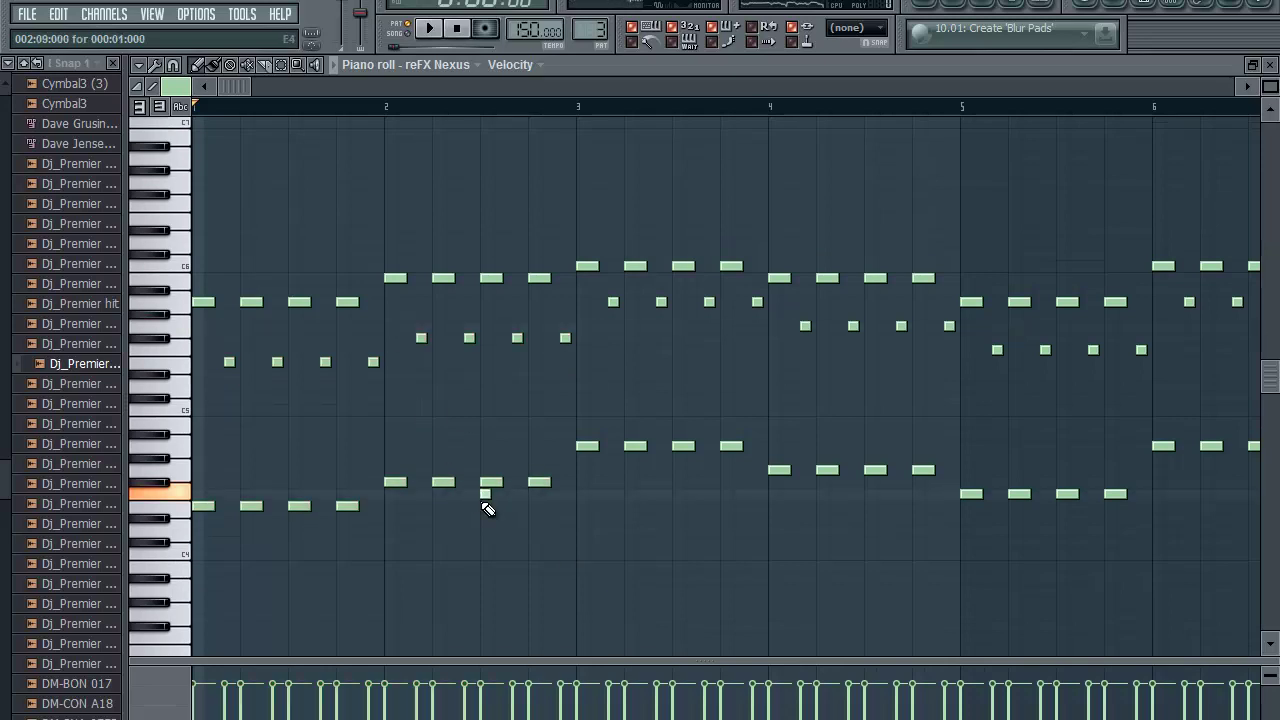
{"action": "left_click_drag", "start_coordinate": [394, 298], "coordinate": [567, 567]}
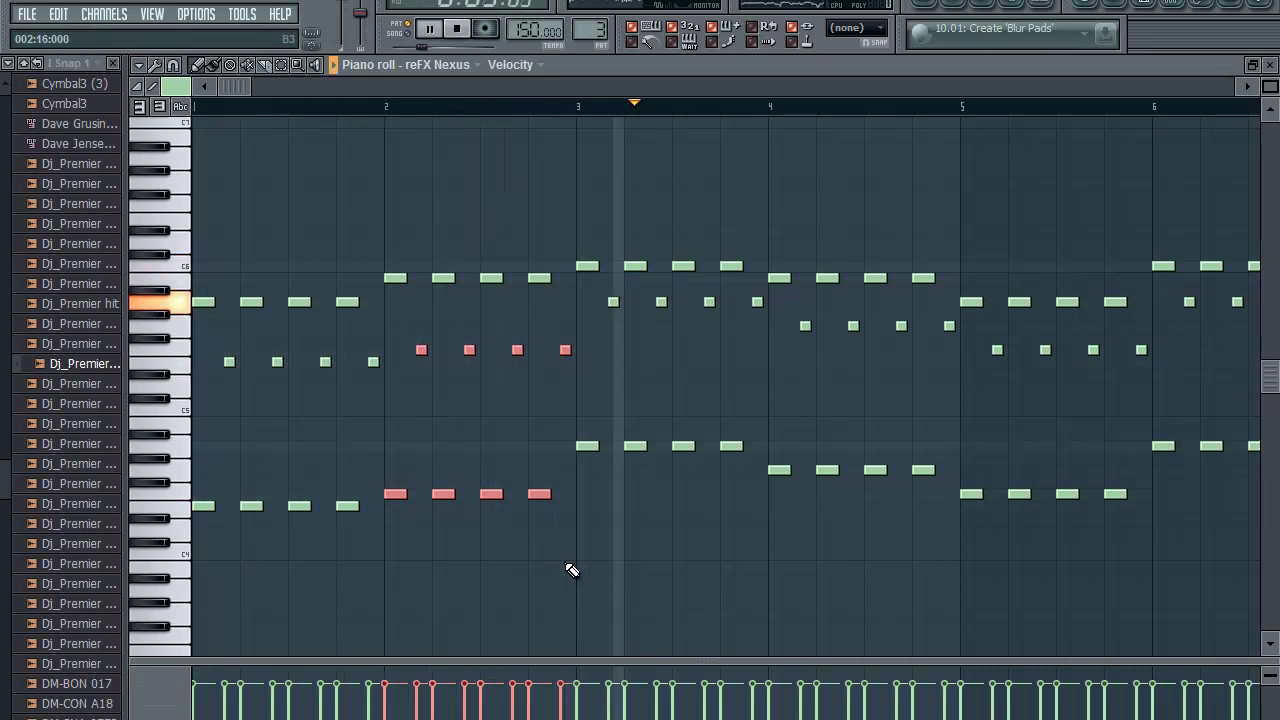
{"action": "key", "text": "space"}
{"action": "key", "text": "shift+Up"}
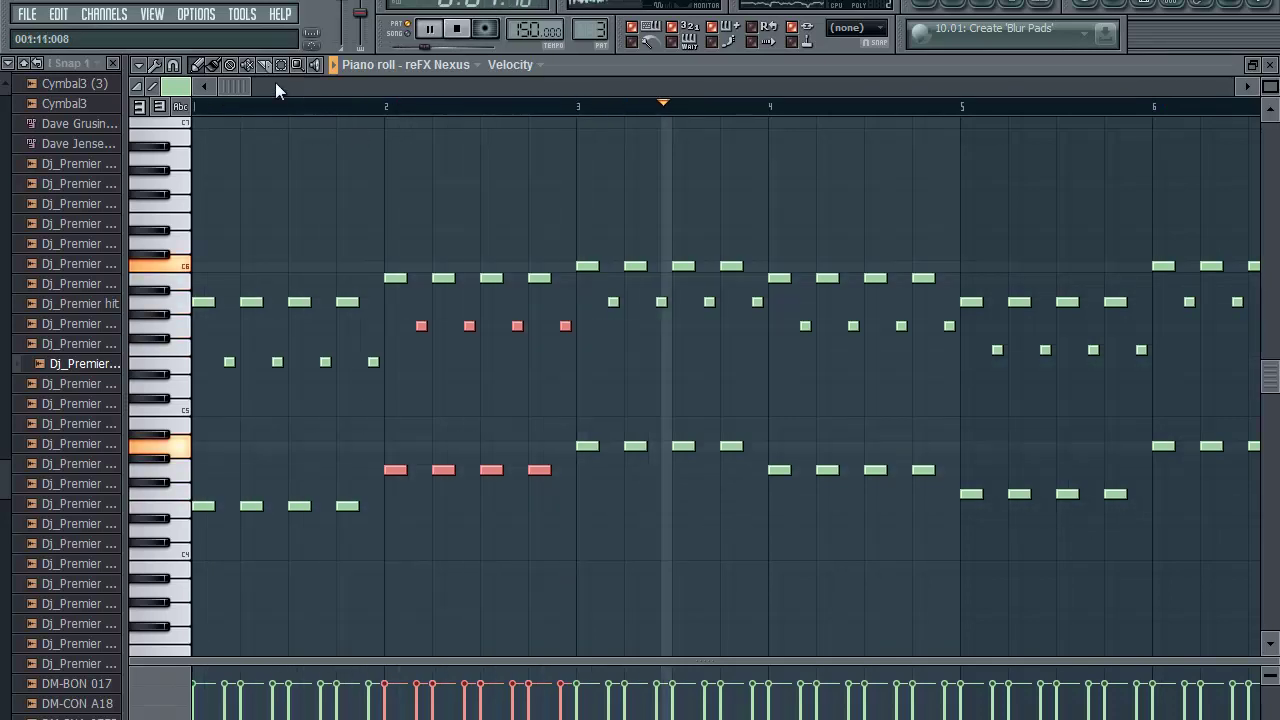
Step: Try the lower and off-beat notes of bar 4 at F4/F5 and E4/E5 in playback, then return them to G4 and G5
{"action": "left_click_drag", "start_coordinate": [238, 86], "coordinate": [314, 103]}
{"action": "key", "text": "space"}
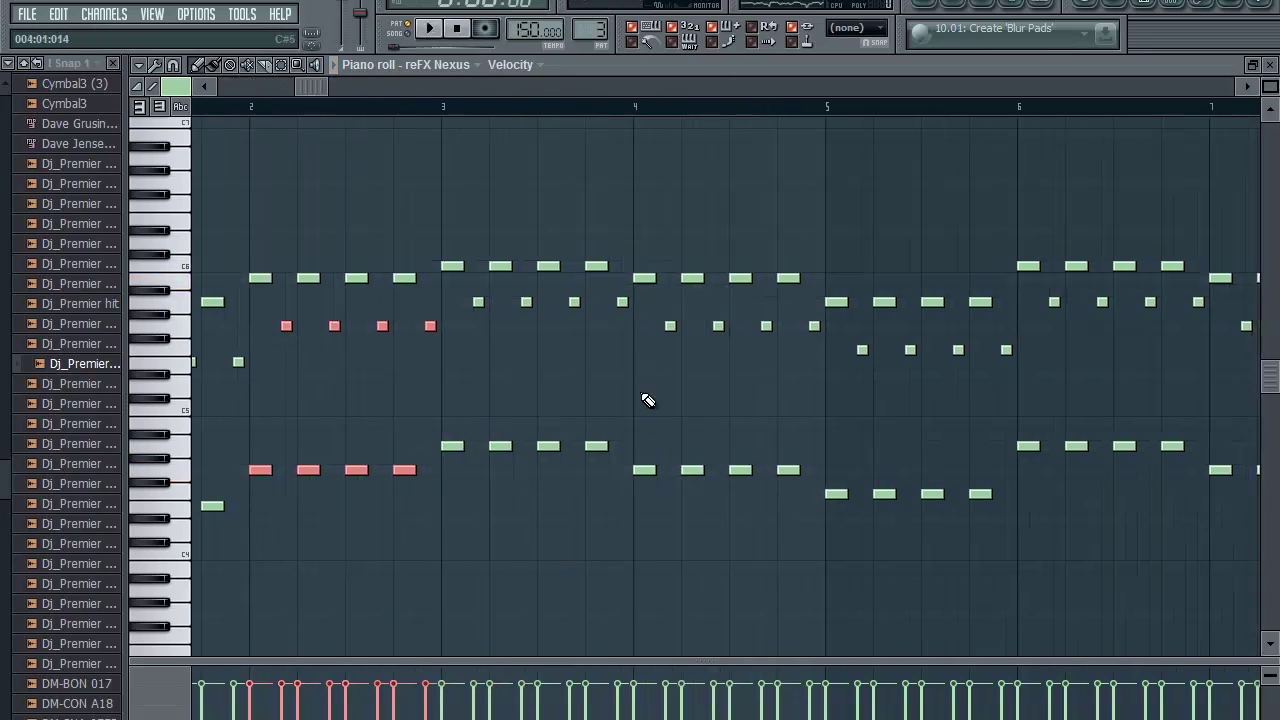
{"action": "left_click_drag", "start_coordinate": [634, 322], "coordinate": [830, 490]}
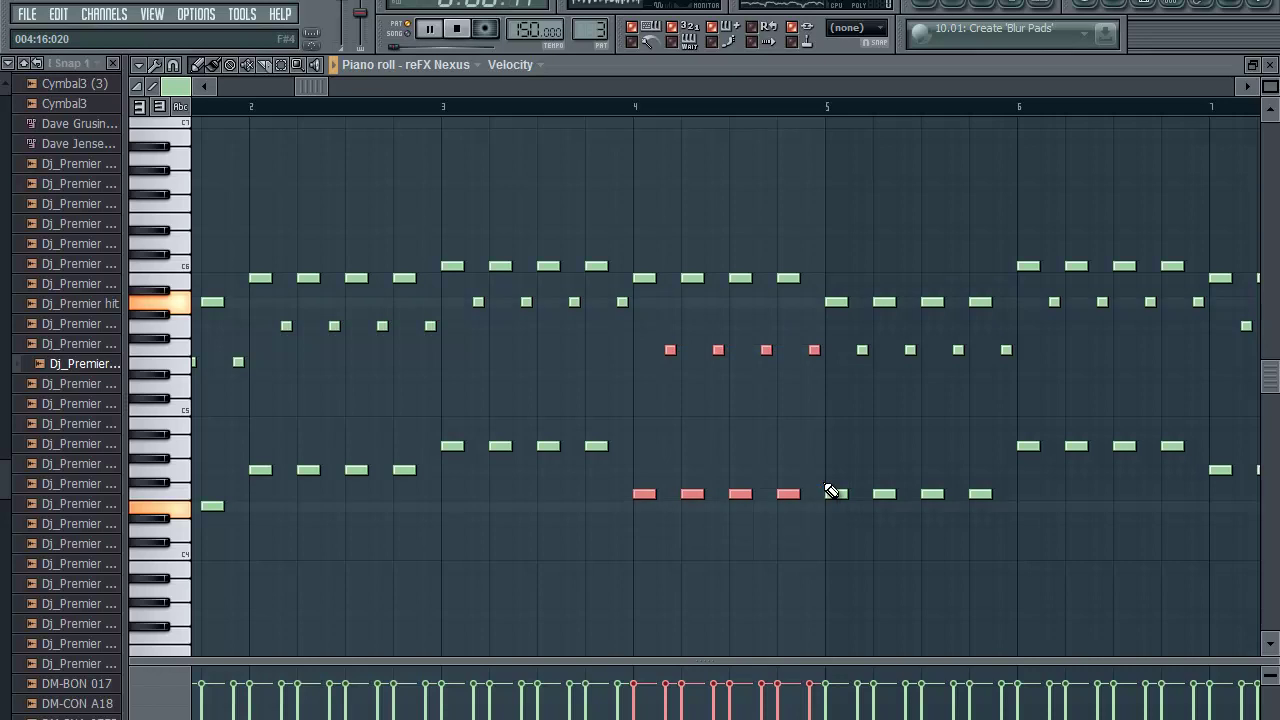
{"action": "key", "text": "Down"}
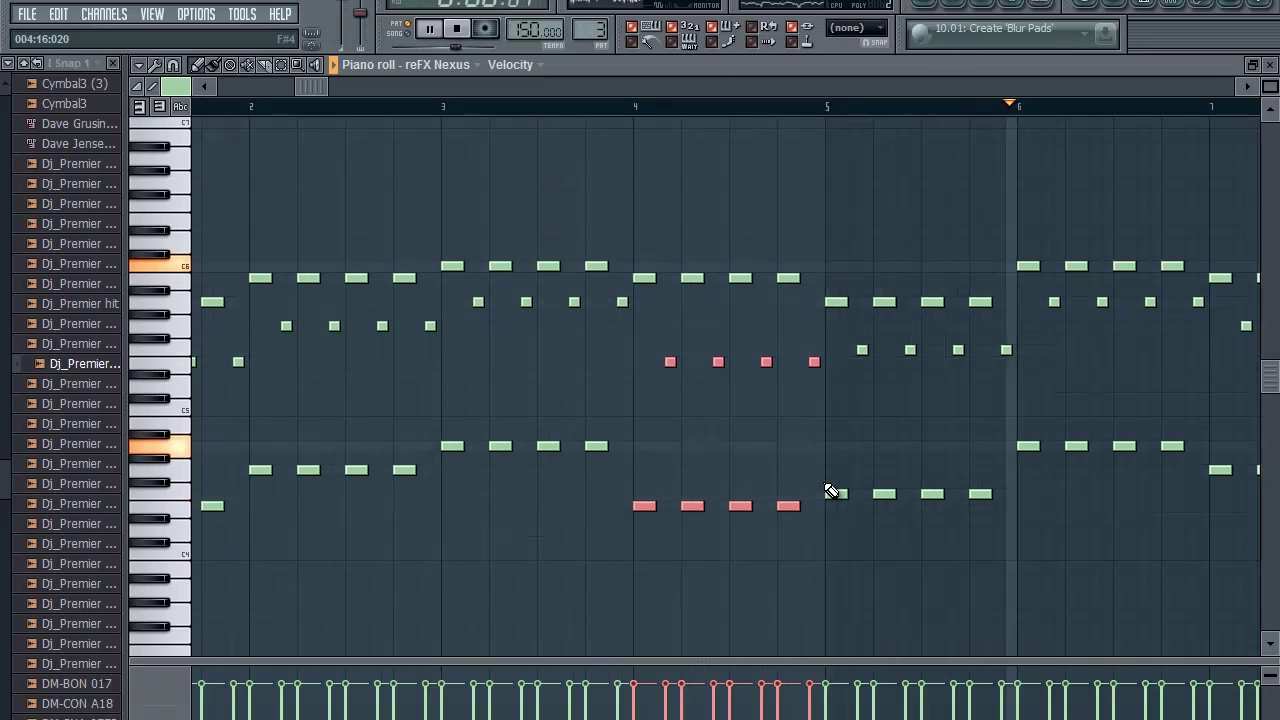
{"action": "left_click_drag", "start_coordinate": [312, 92], "coordinate": [407, 92]}
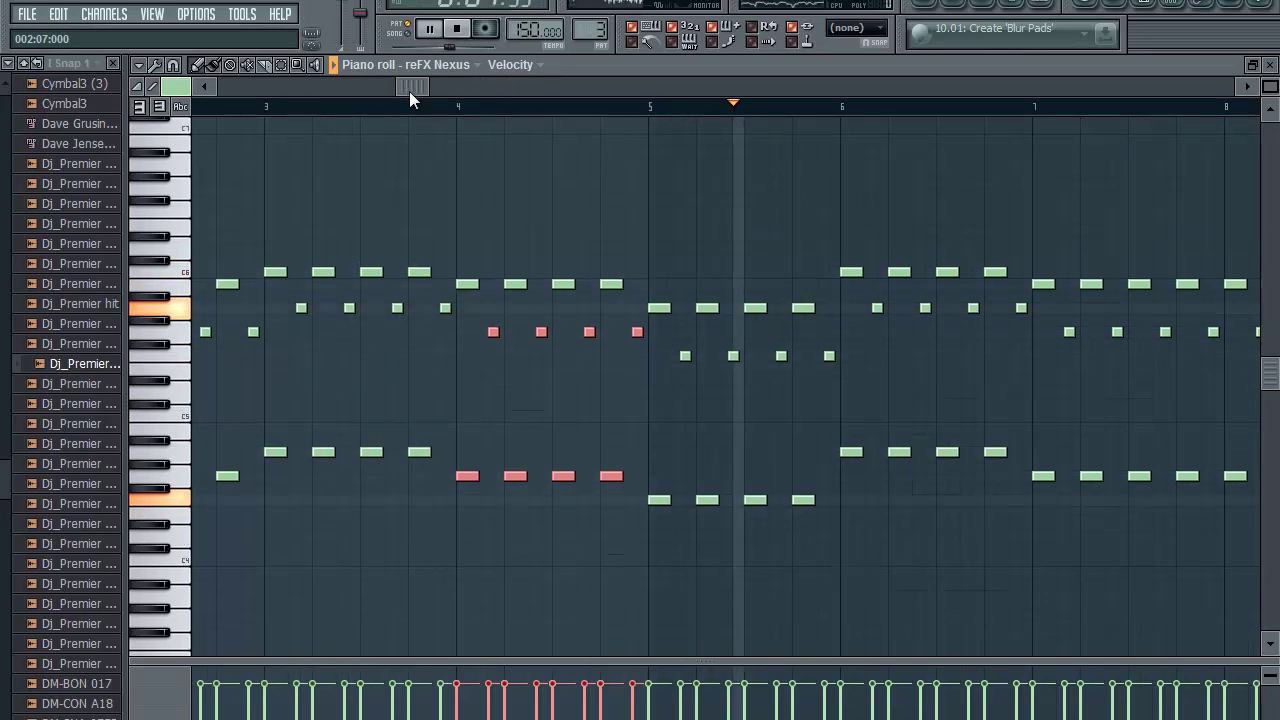
{"action": "mouse_move", "coordinate": [409, 91]}
{"action": "left_mouse_down"}
{"action": "mouse_move", "coordinate": [507, 90]}
{"action": "mouse_move", "coordinate": [421, 88]}
{"action": "left_mouse_up"}
{"action": "key", "text": "space"}
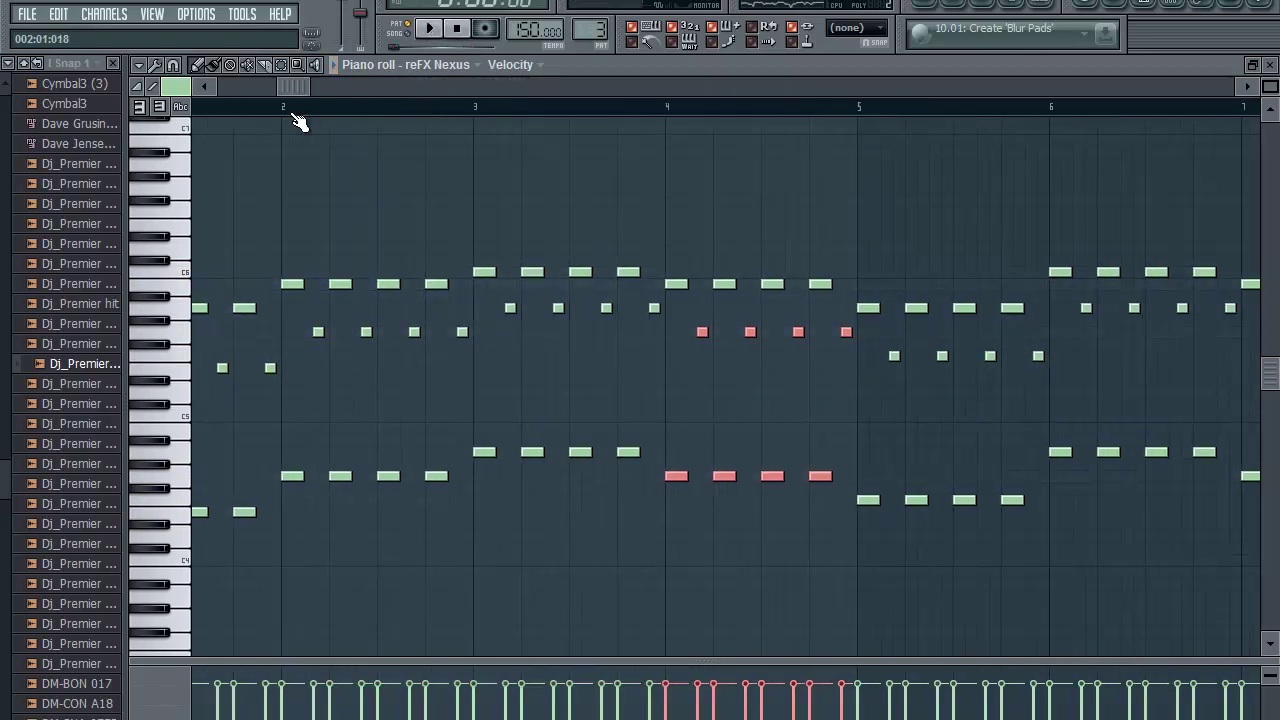
Step: Raise the last two lower notes of bar 8 to A4 and their off-beat notes to A5, playing the ending from bar 7
{"action": "key", "text": "space"}
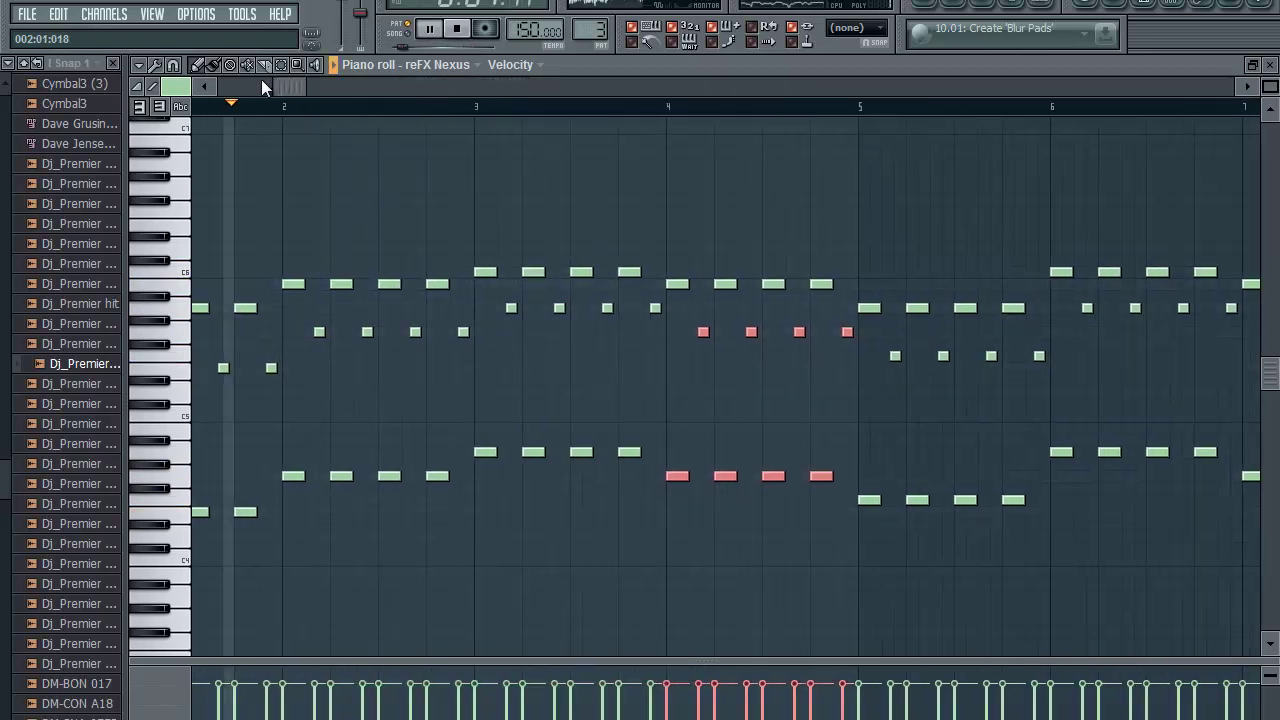
{"action": "left_click_drag", "start_coordinate": [290, 79], "coordinate": [578, 86]}
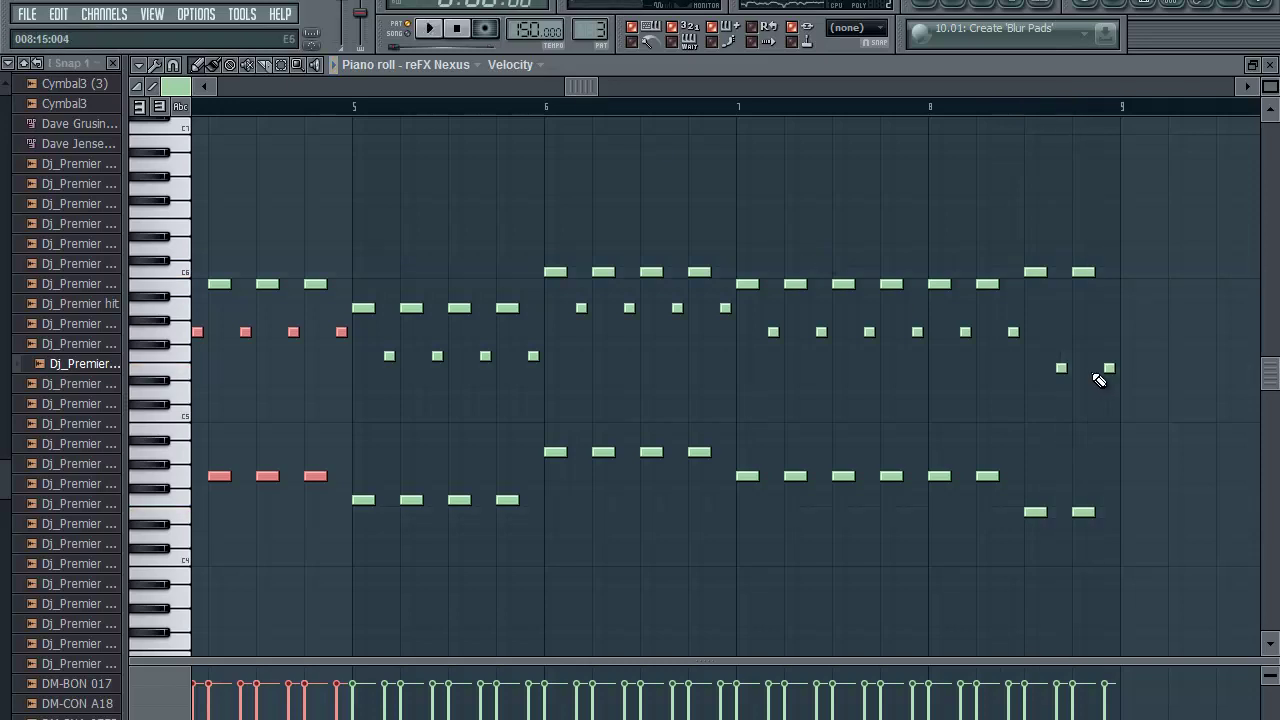
{"action": "left_click_drag", "start_coordinate": [1117, 526], "coordinate": [1120, 527]}
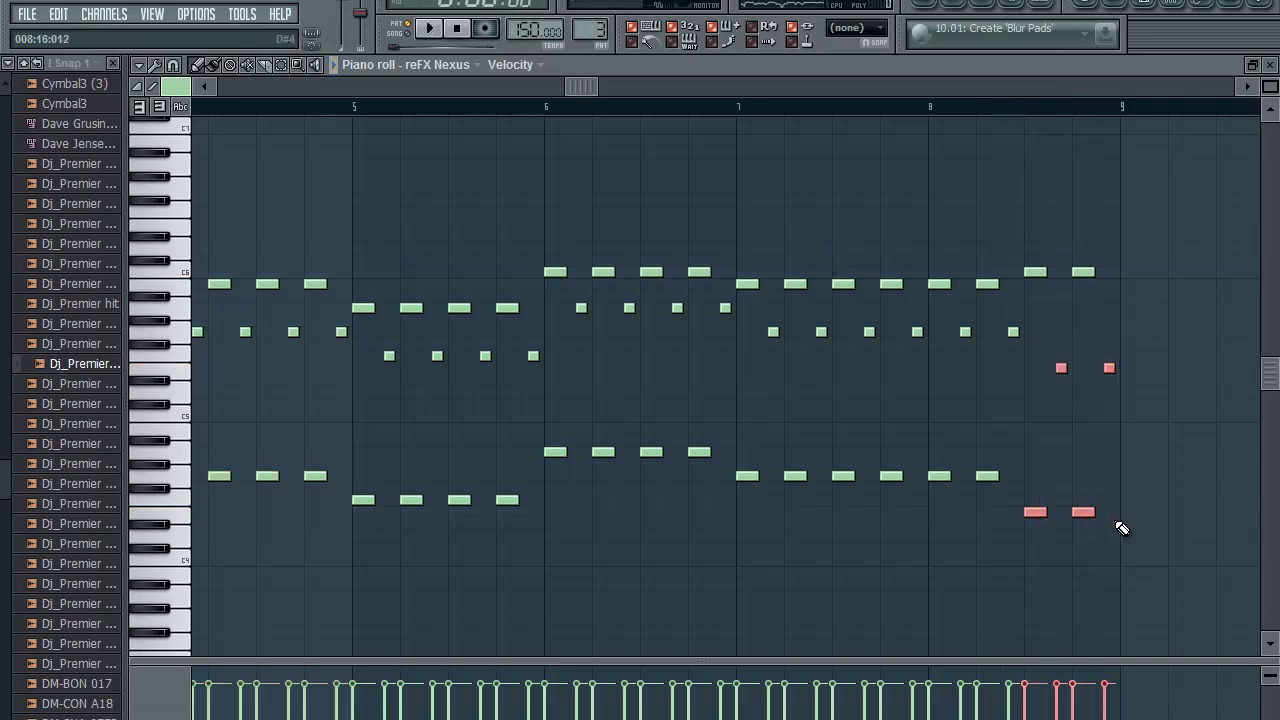
{"action": "left_click", "coordinate": [733, 108]}
{"action": "key", "text": "space"}
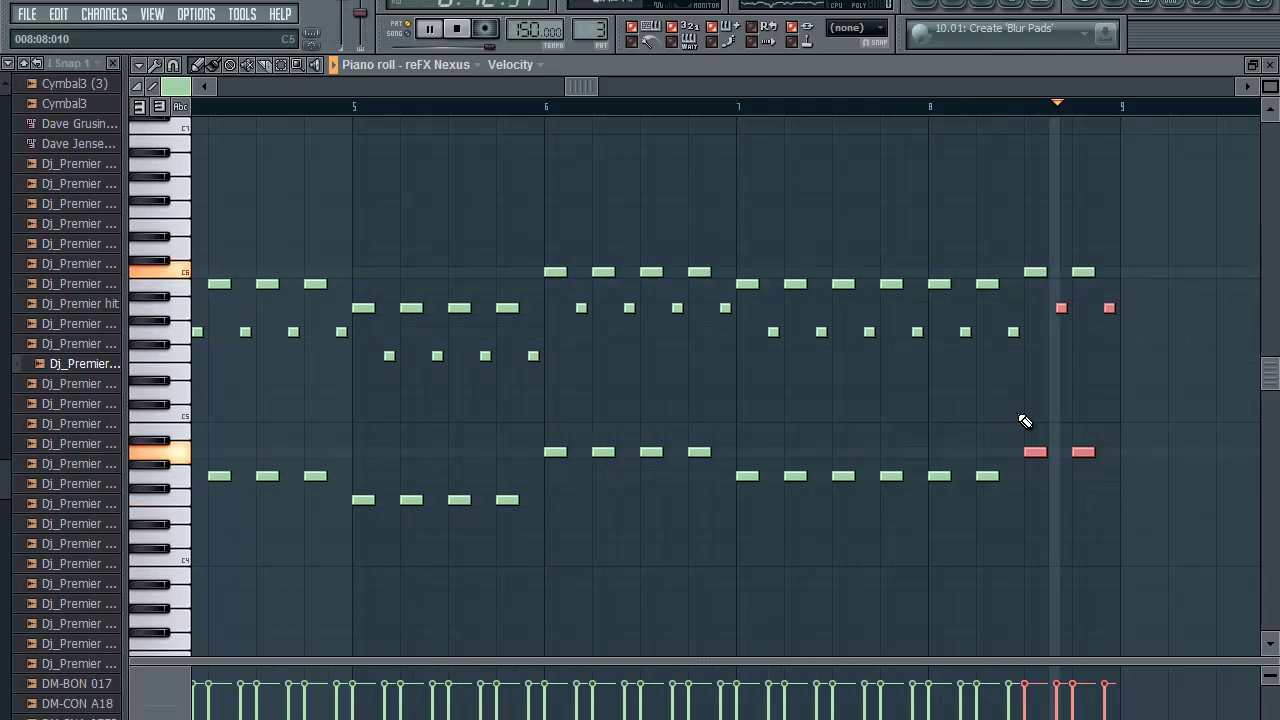
{"action": "left_click_drag", "start_coordinate": [581, 87], "coordinate": [107, 83]}
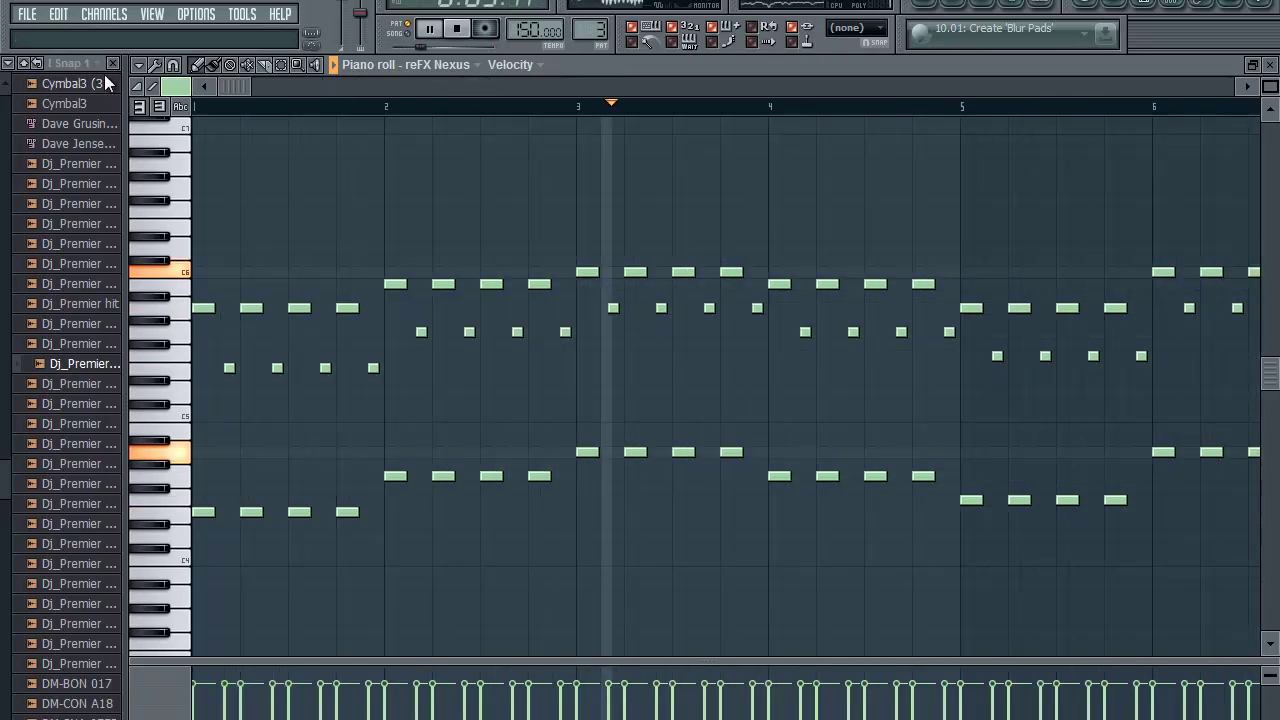
Step: Raise the lower notes of bar 1 to F4 and its off-beat notes to F5, and play the pattern through to bar 8
{"action": "key", "text": "space"}
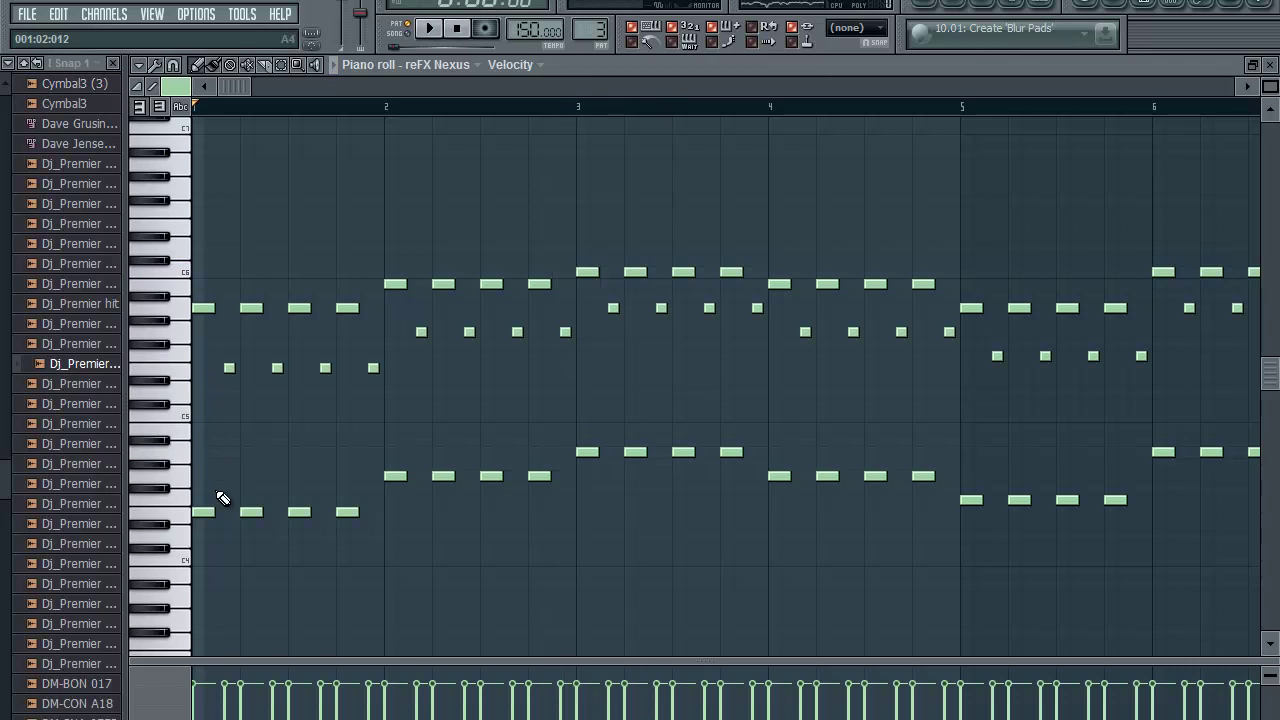
{"action": "left_click_drag", "start_coordinate": [307, 563], "coordinate": [362, 566]}
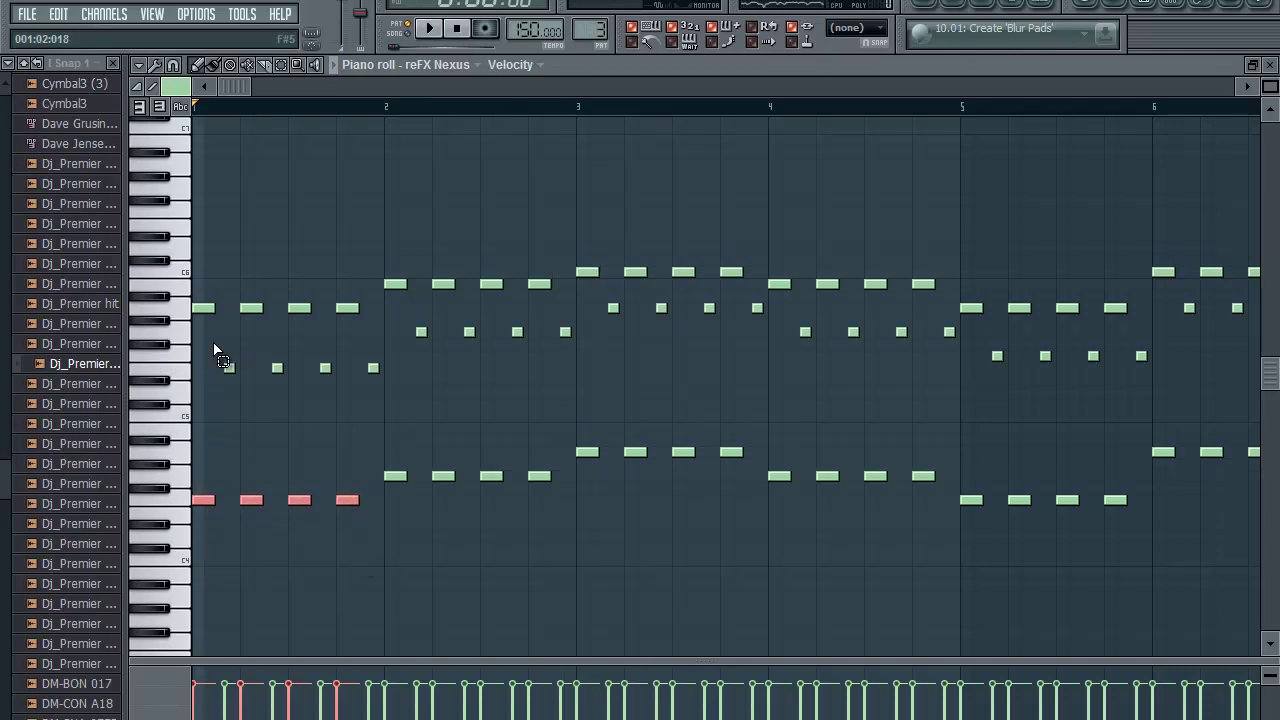
{"action": "left_click_drag", "start_coordinate": [214, 350], "coordinate": [370, 404]}
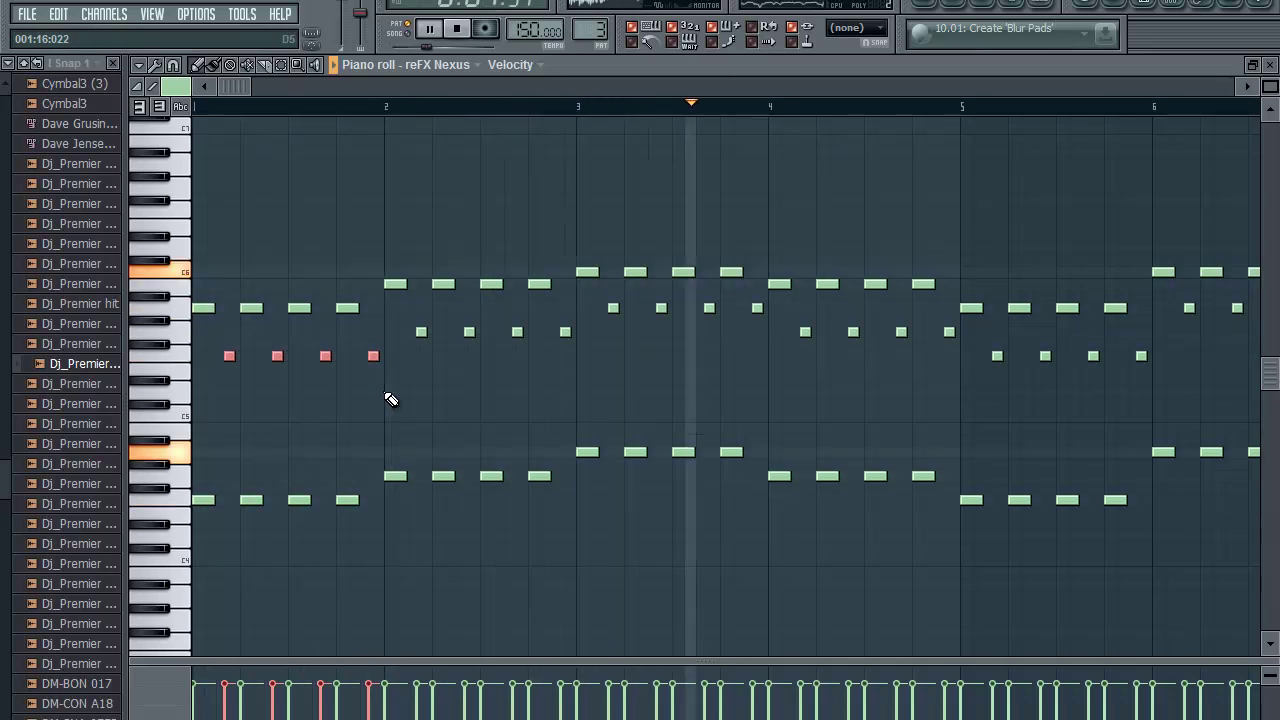
{"action": "left_click_drag", "start_coordinate": [238, 96], "coordinate": [533, 88]}
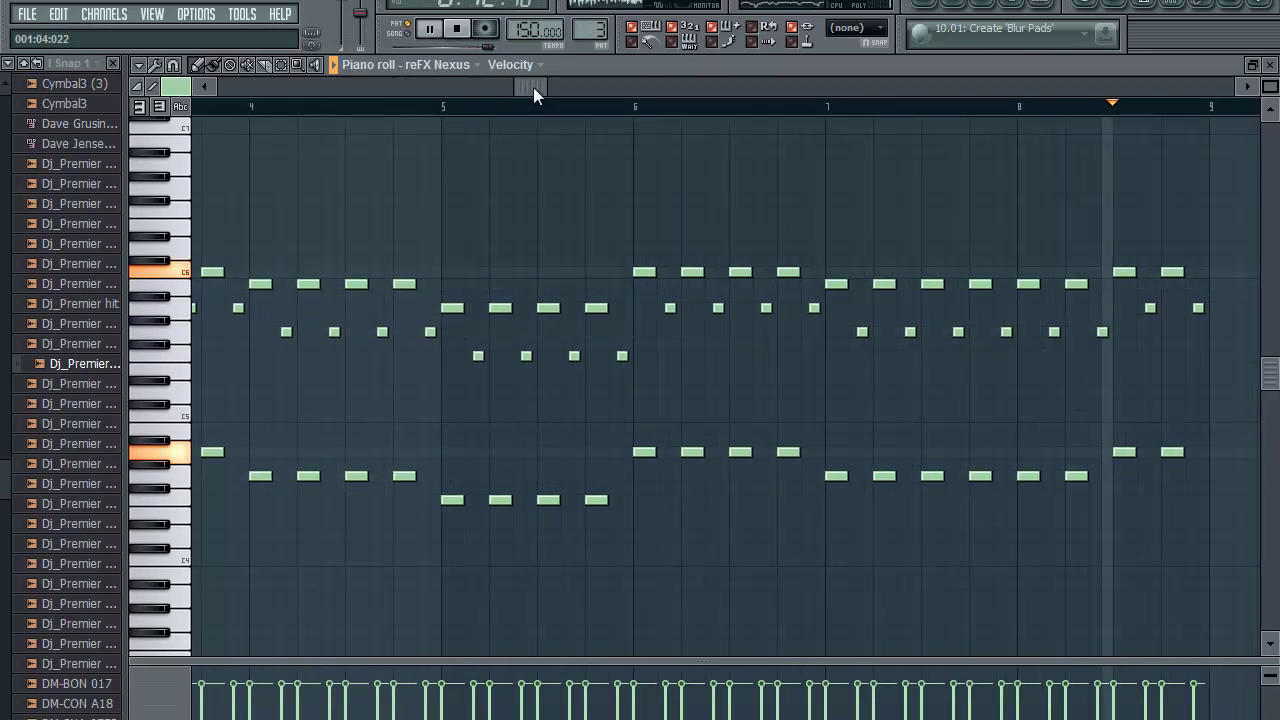
{"action": "left_click_drag", "start_coordinate": [533, 87], "coordinate": [386, 60]}
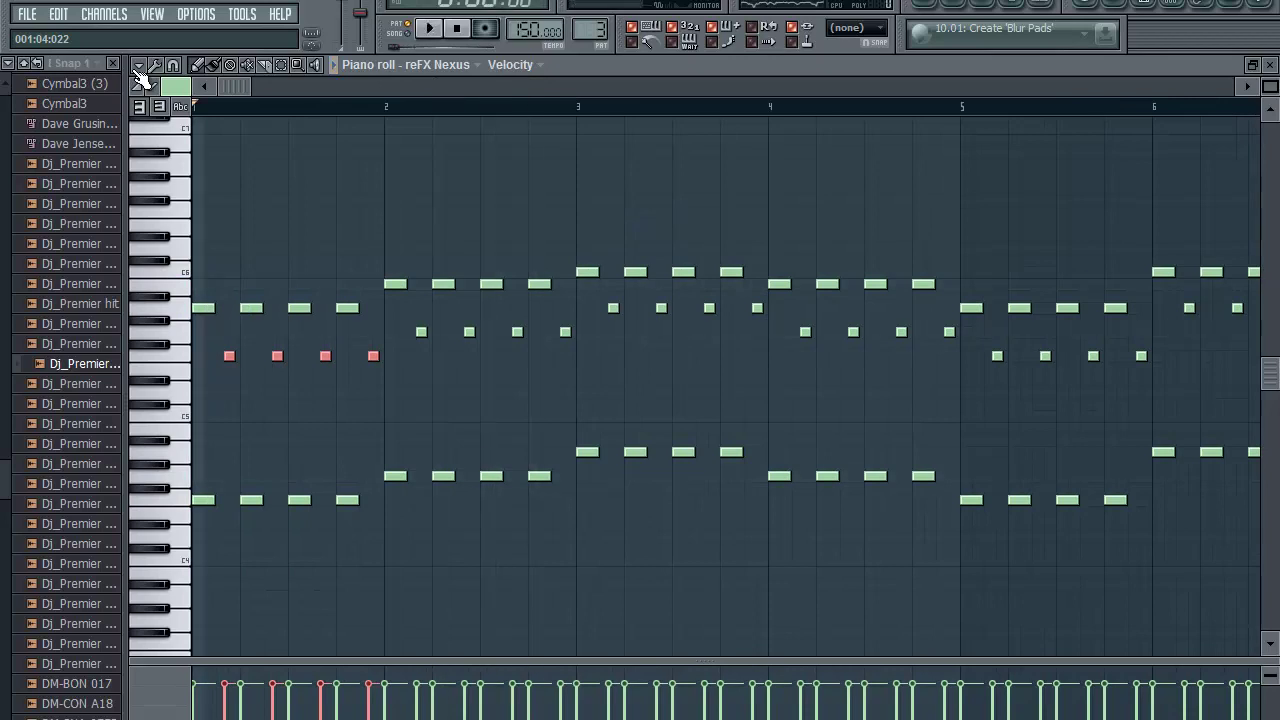
Step: Copy all notes of the melody from pattern 3 into pattern 4 and clear the selection
{"action": "key", "text": "ctrl+a"}
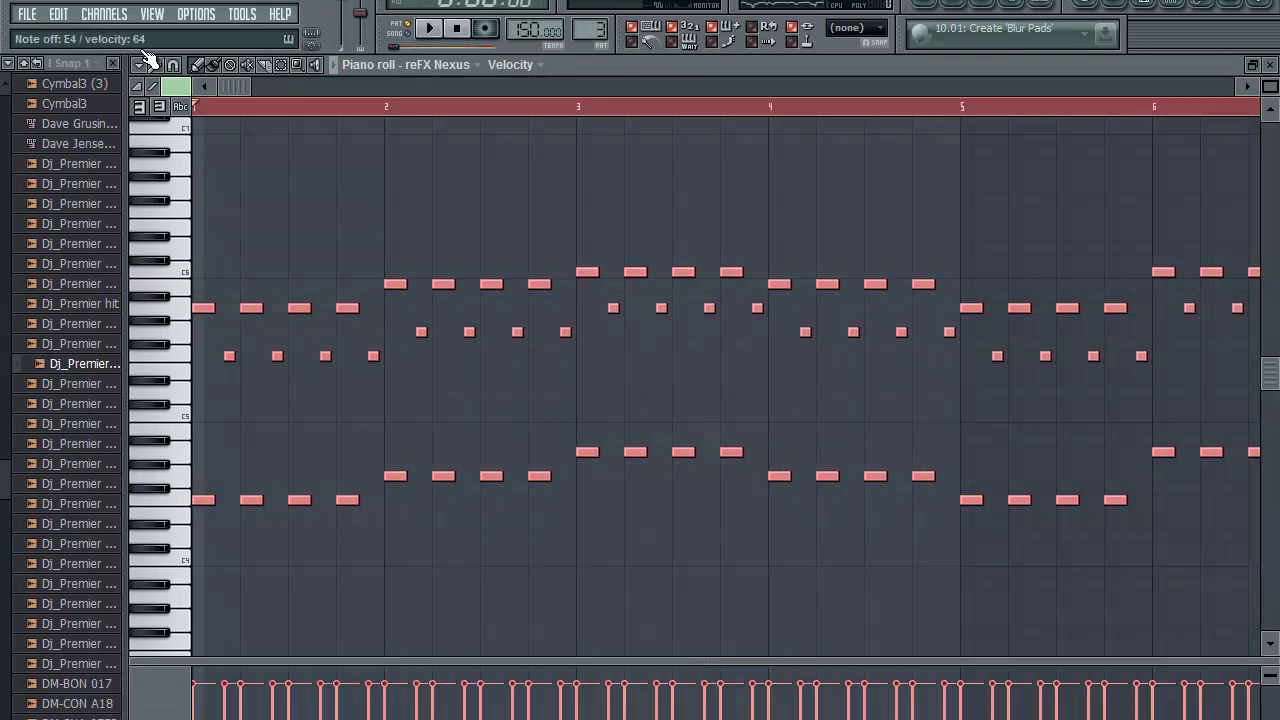
{"action": "key", "text": "Delete"}
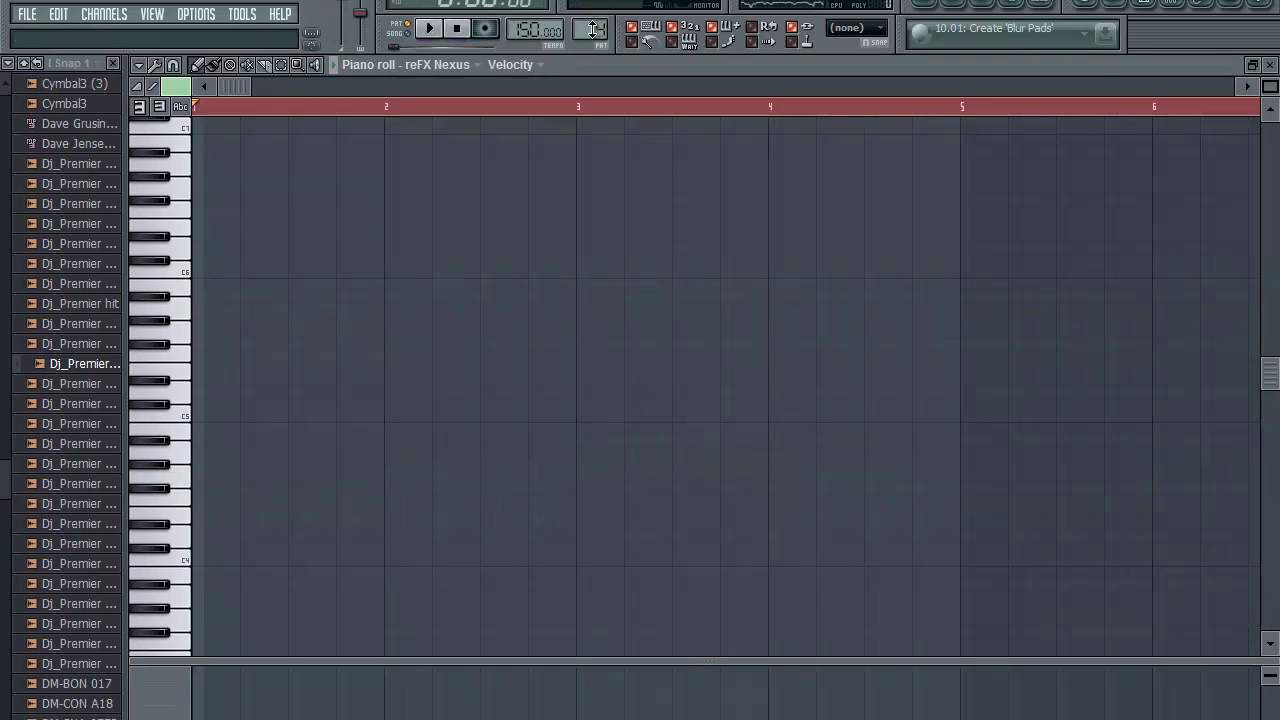
{"action": "key", "text": "ctrl+z"}
{"action": "left_click", "coordinate": [463, 107]}
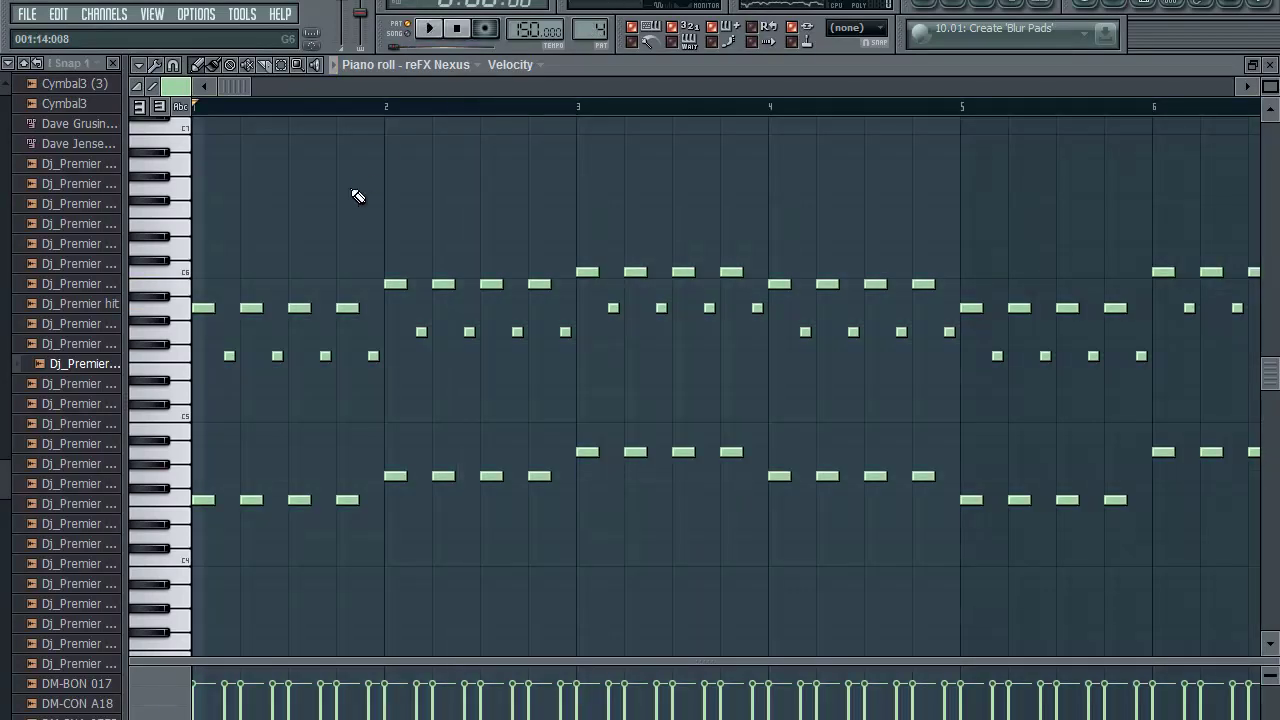
Step: Delete all the short off-beat notes between the two voices across bars 1 to 8 of pattern 4
{"action": "left_click_drag", "start_coordinate": [213, 329], "coordinate": [599, 366]}
{"action": "left_click_drag", "start_coordinate": [596, 300], "coordinate": [958, 381]}
{"action": "left_click_drag", "start_coordinate": [982, 327], "coordinate": [1204, 418]}
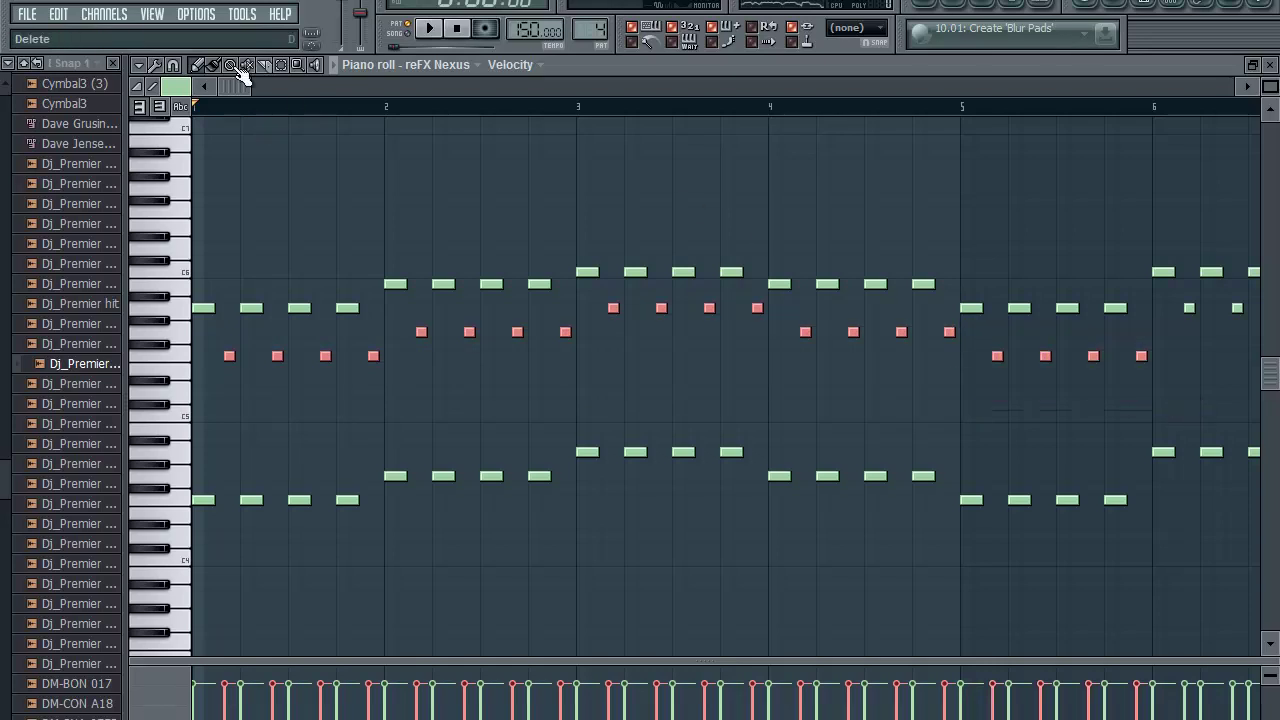
{"action": "left_click_drag", "start_coordinate": [236, 88], "coordinate": [628, 135]}
{"action": "left_click_drag", "start_coordinate": [474, 292], "coordinate": [1051, 363]}
{"action": "key", "text": "Delete"}
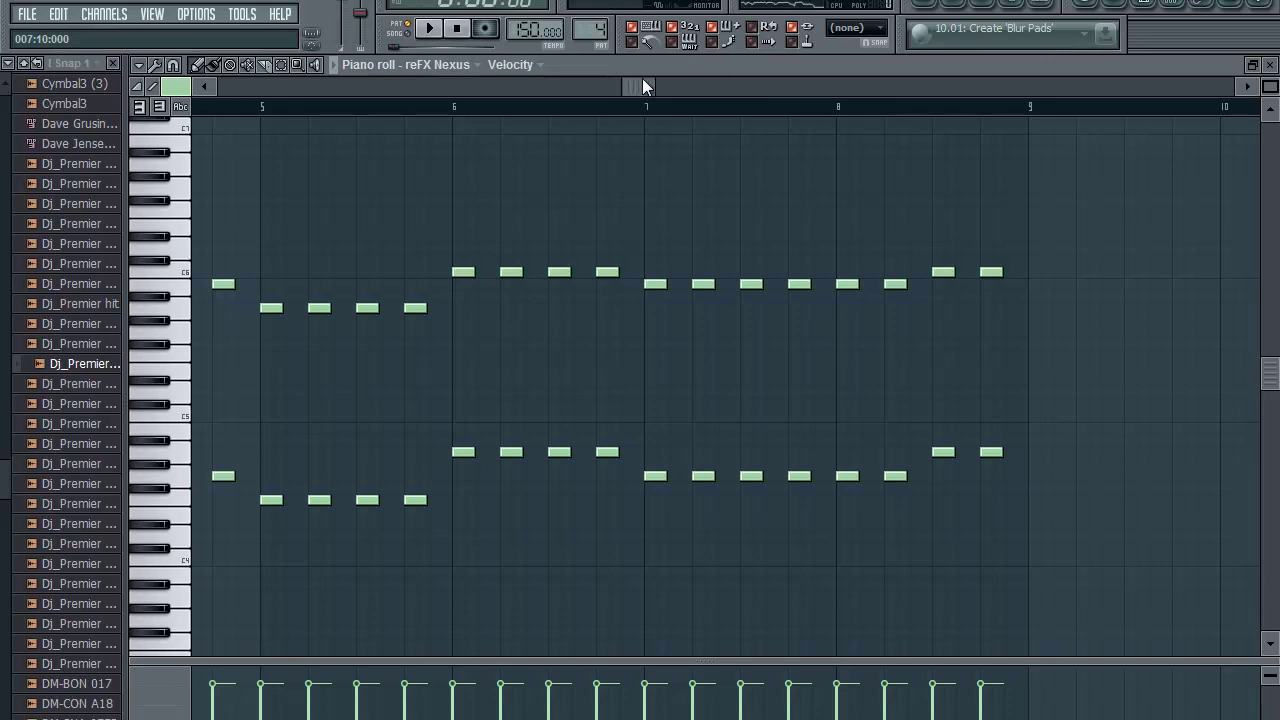
Step: Play the pattern from bar 1 and try replacing the third long upper note of bar 1 with shorter A5 notes
{"action": "left_click_drag", "start_coordinate": [642, 86], "coordinate": [102, 125]}
{"action": "key", "text": "space"}
{"action": "key", "text": "space"}
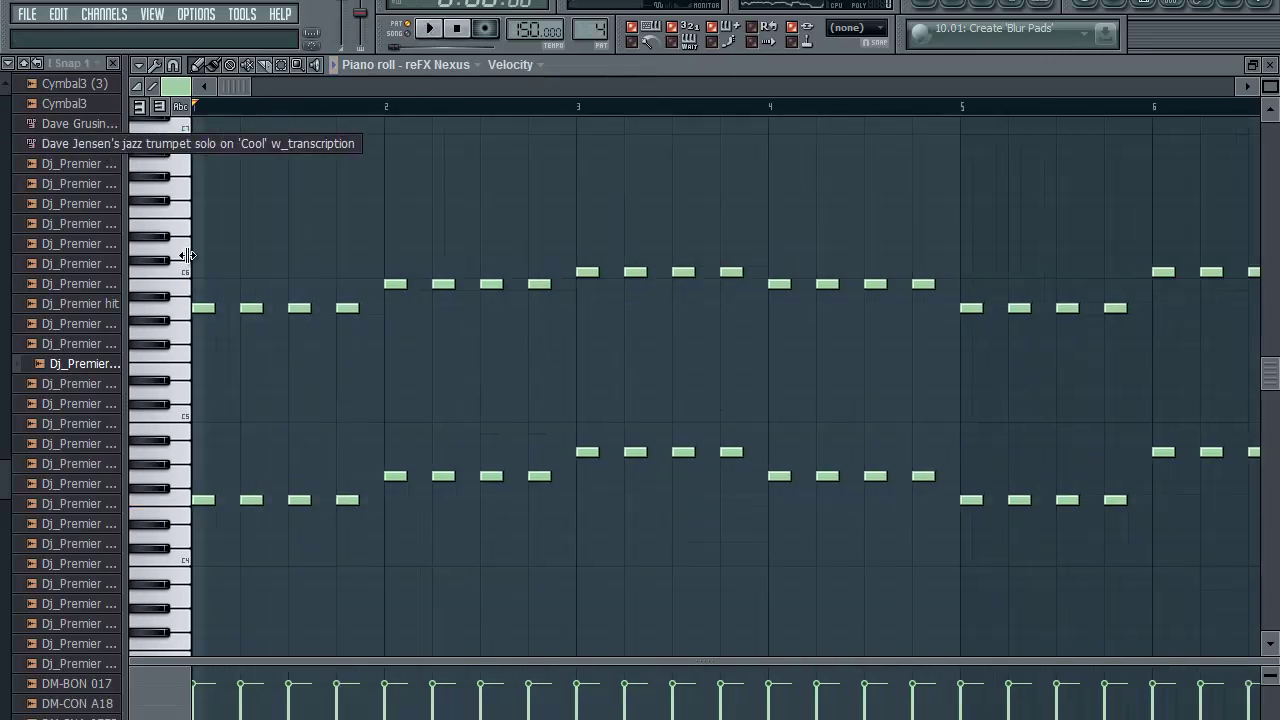
{"action": "mouse_move", "coordinate": [299, 309]}
{"action": "left_mouse_down"}
{"action": "mouse_move", "coordinate": [277, 308]}
{"action": "mouse_move", "coordinate": [290, 311]}
{"action": "left_mouse_up"}
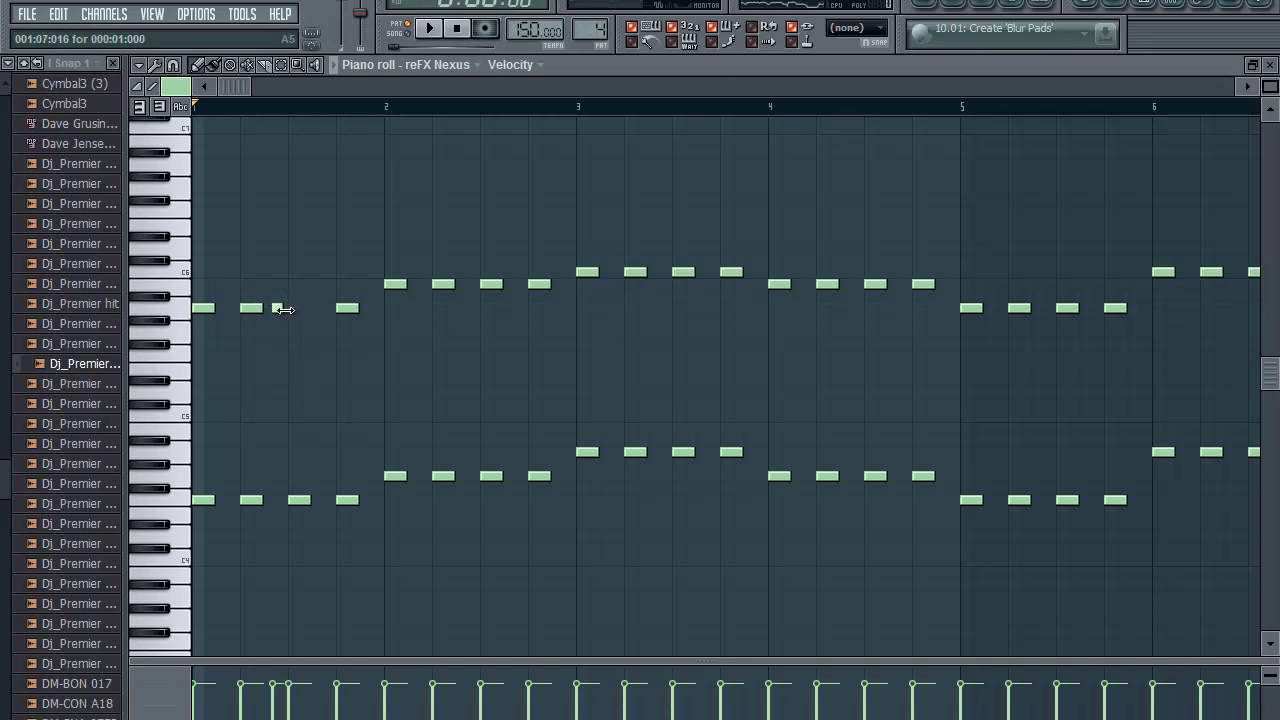
{"action": "key", "text": "space"}
{"action": "key", "text": "space"}
{"action": "left_click_drag", "start_coordinate": [279, 308], "coordinate": [292, 308]}
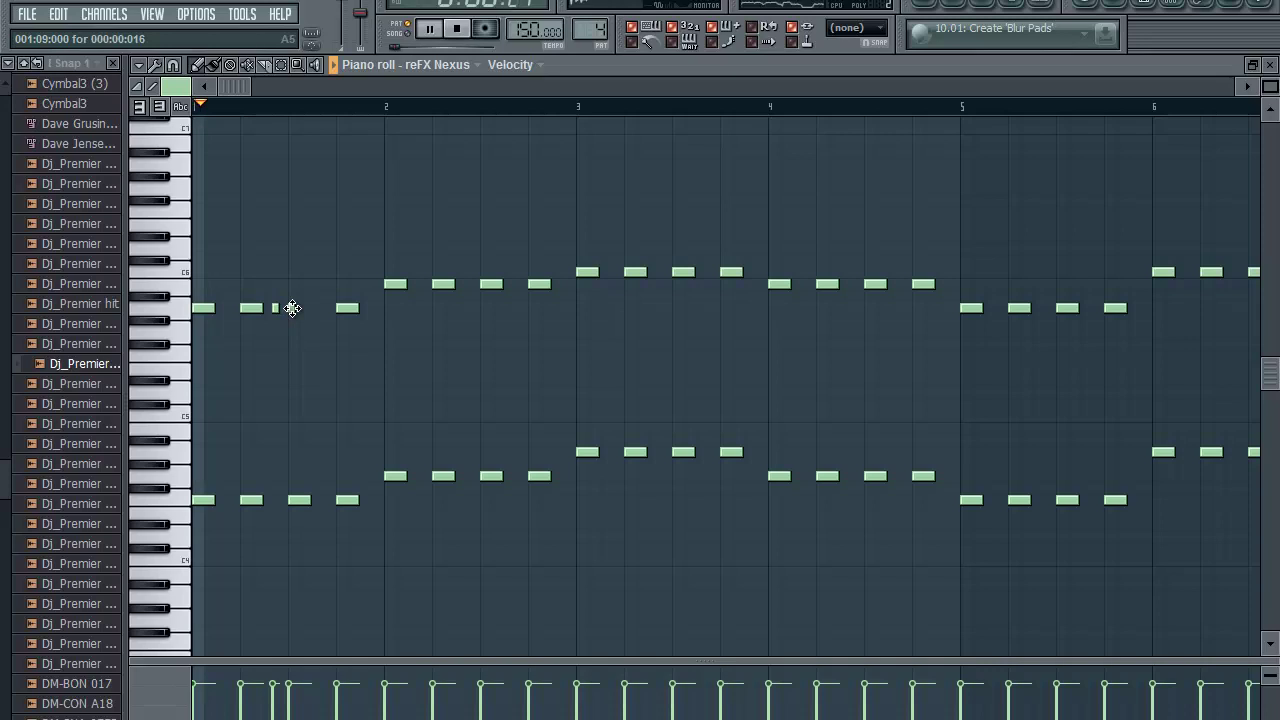
{"action": "key", "text": "space"}
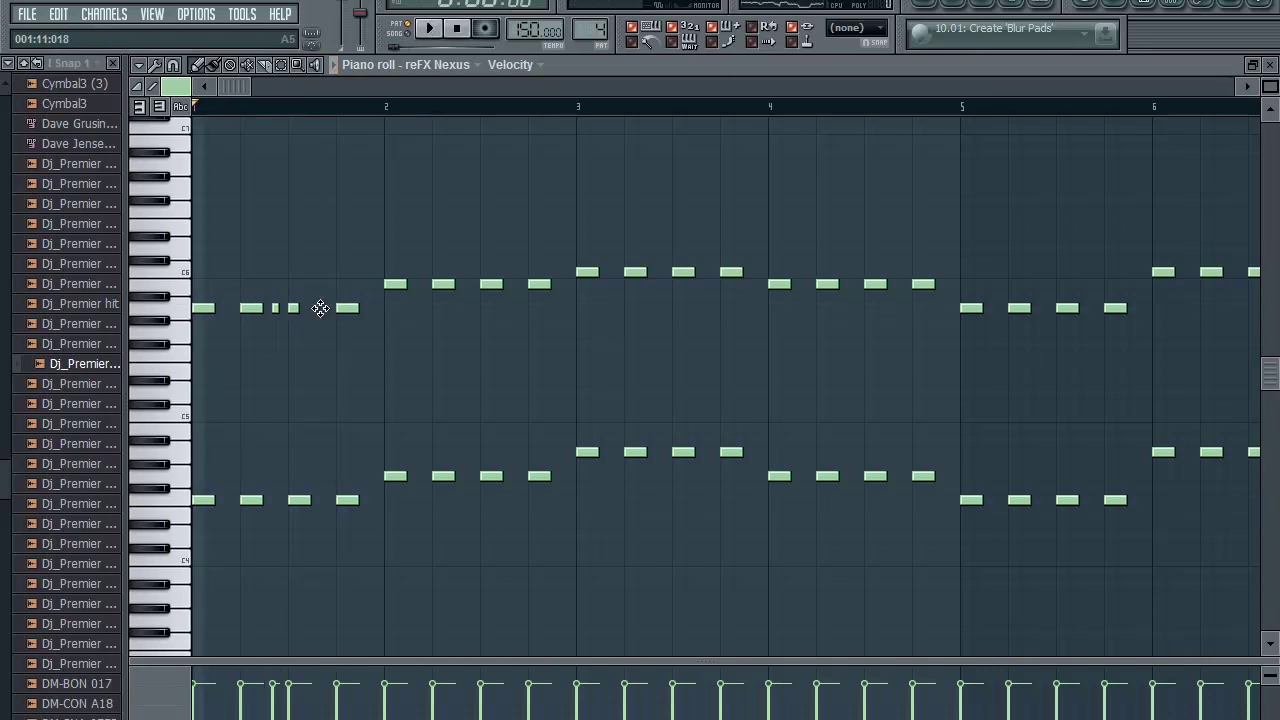
Step: Try replacing the fourth long upper note of bar 1 with short A5 notes on the off-beats, and play the bar back
{"action": "left_click", "coordinate": [320, 308]}
{"action": "key", "text": "space"}
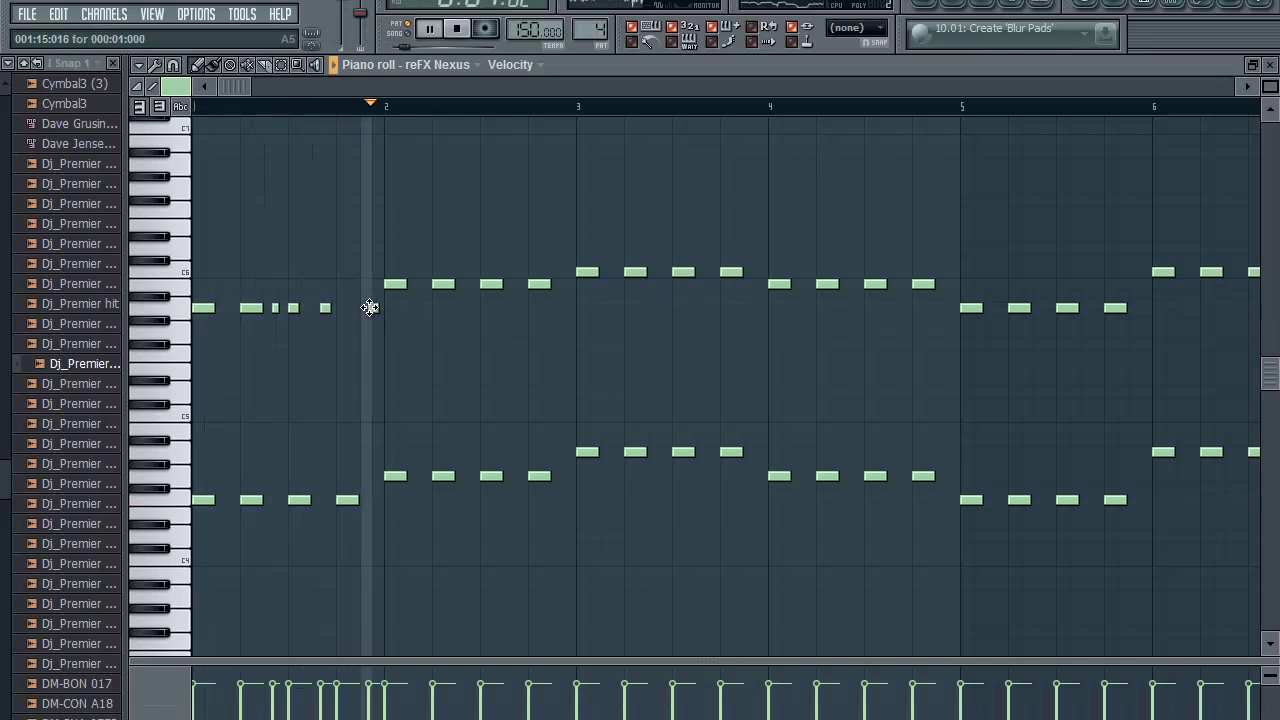
{"action": "key", "text": "space"}
{"action": "left_click", "coordinate": [369, 307]}
{"action": "right_click", "coordinate": [325, 308]}
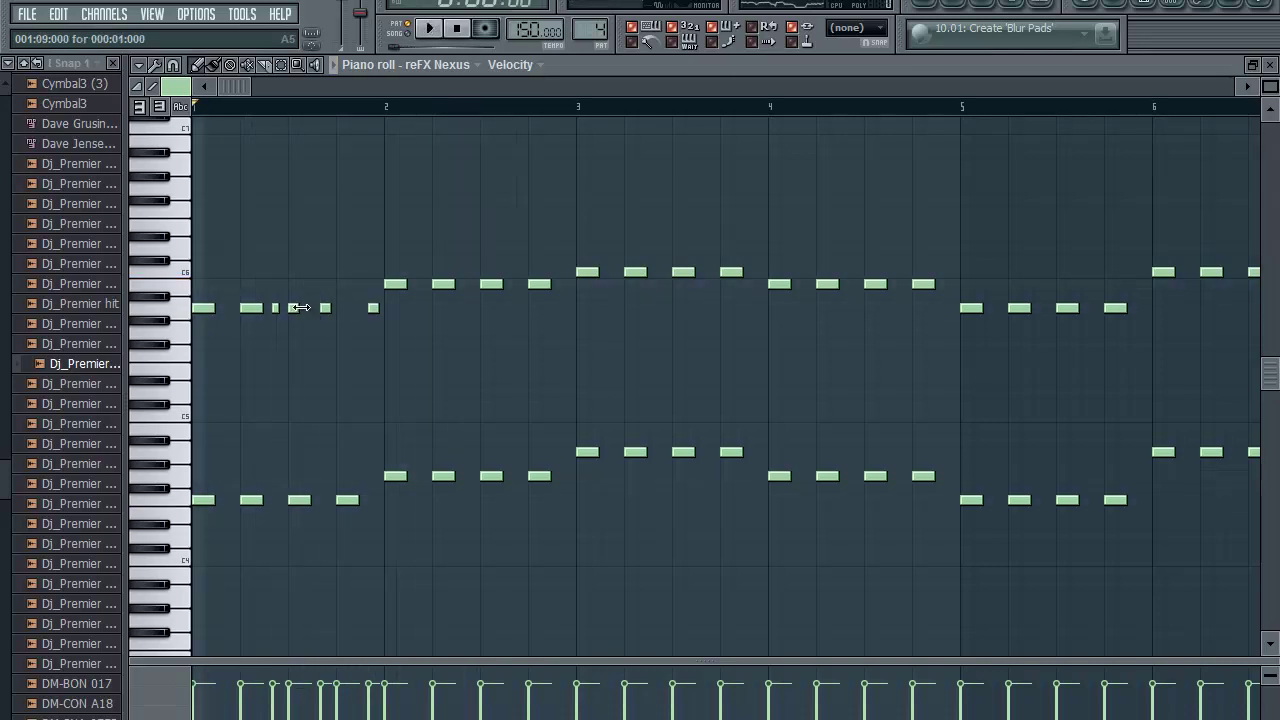
{"action": "key", "text": "space"}
{"action": "key", "text": "space"}
{"action": "key", "text": "space"}
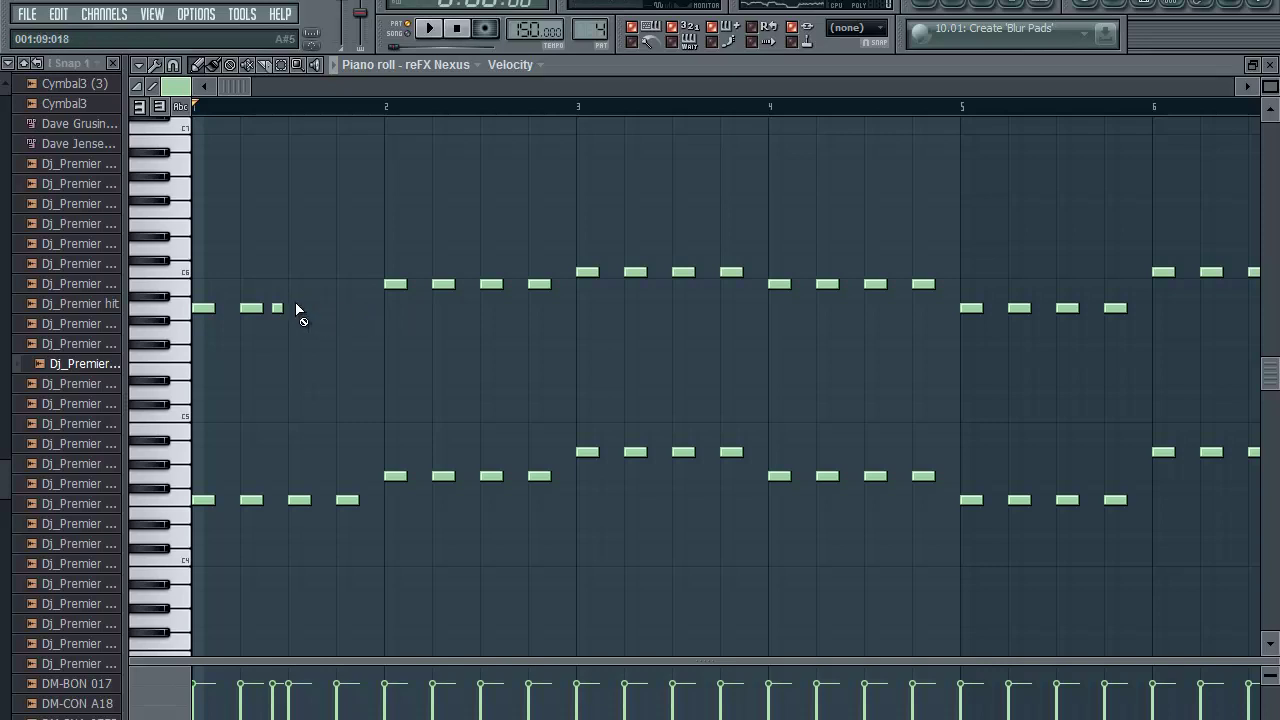
Step: Place short off-beat A5 notes in the second half of bar 1, ending at 1:15:016, and audition the bar
{"action": "left_click", "coordinate": [277, 307]}
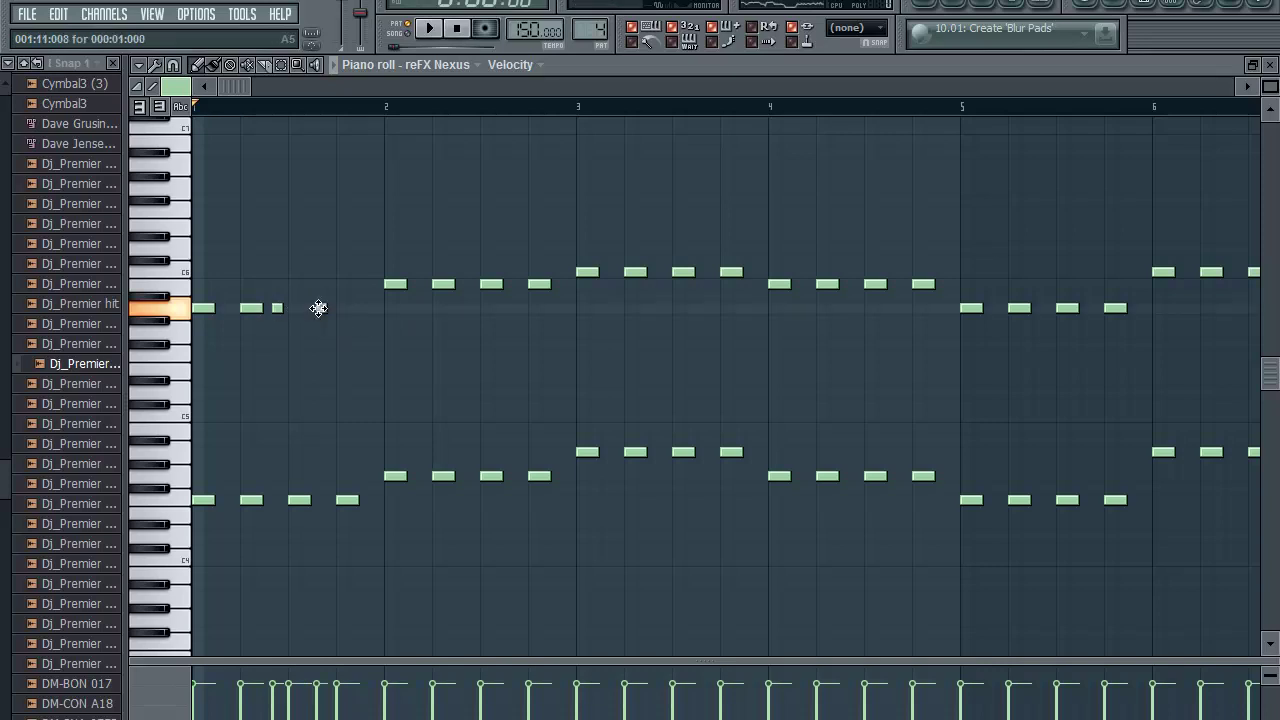
{"action": "key", "text": "space"}
{"action": "left_click", "coordinate": [373, 308]}
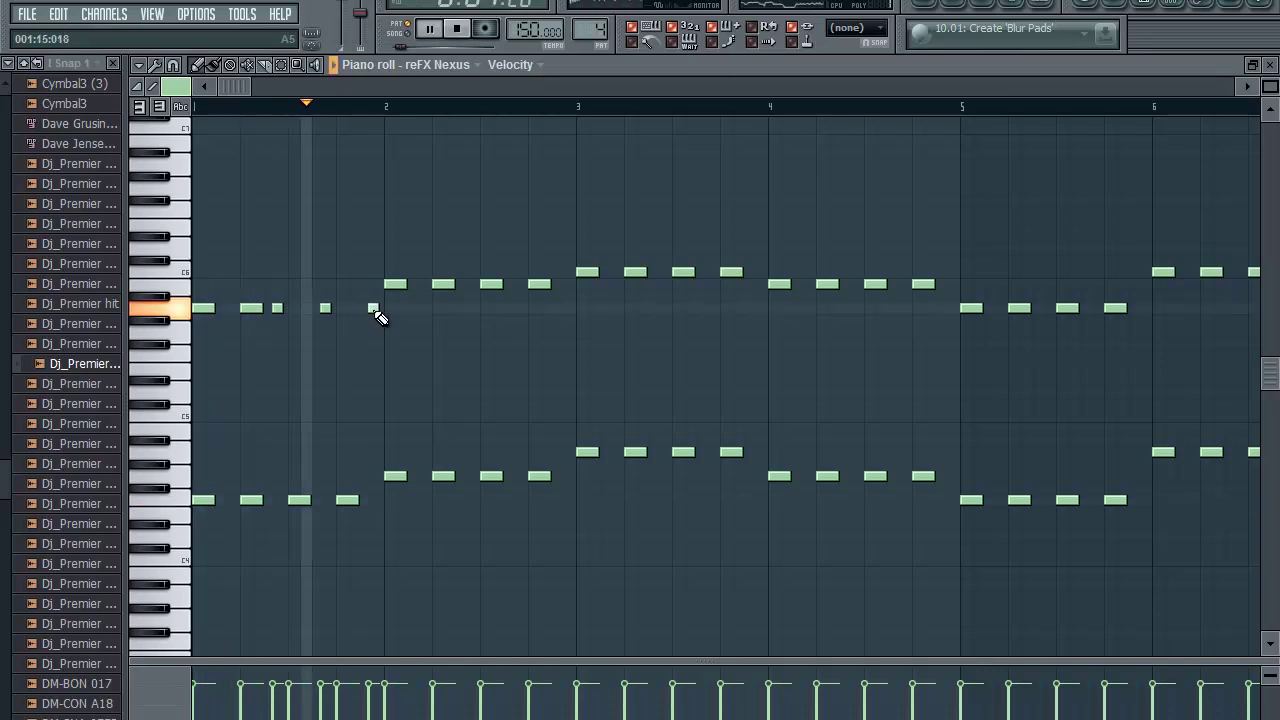
{"action": "key", "text": "space"}
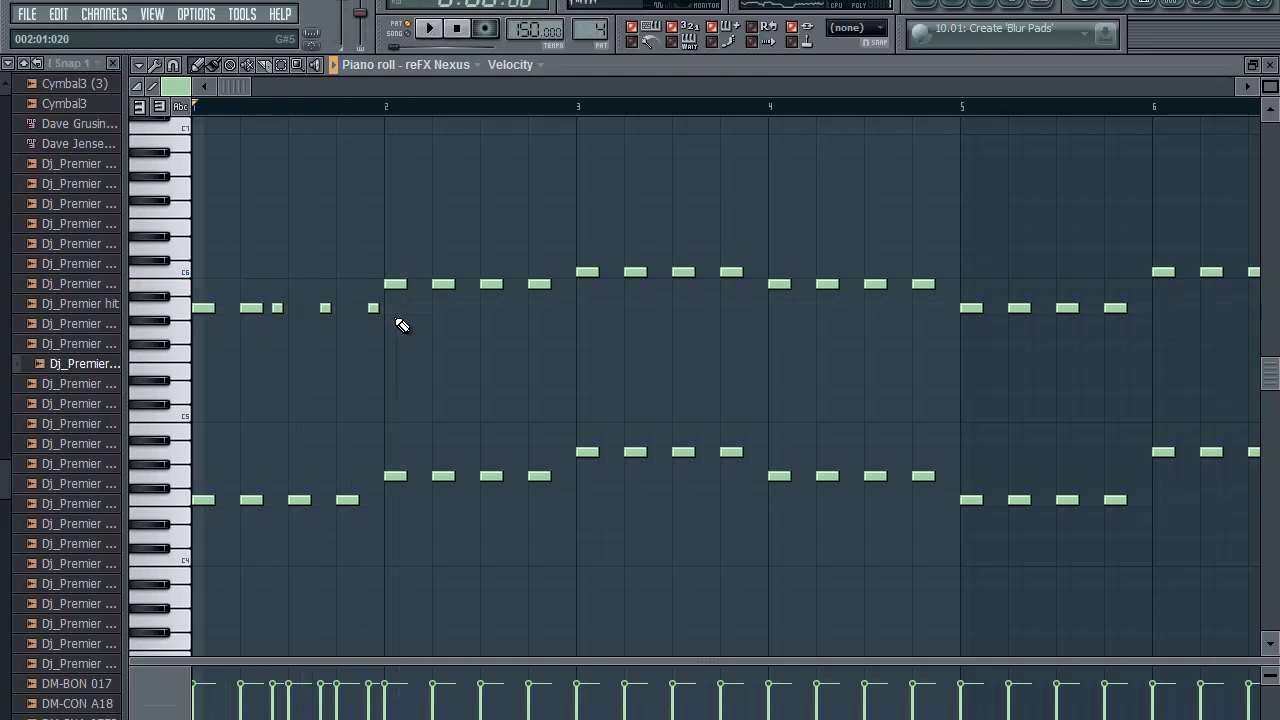
Step: Try short off-beat B5 notes in place of the third and fourth long upper notes of bar 2, and play the result
{"action": "left_click", "coordinate": [470, 286]}
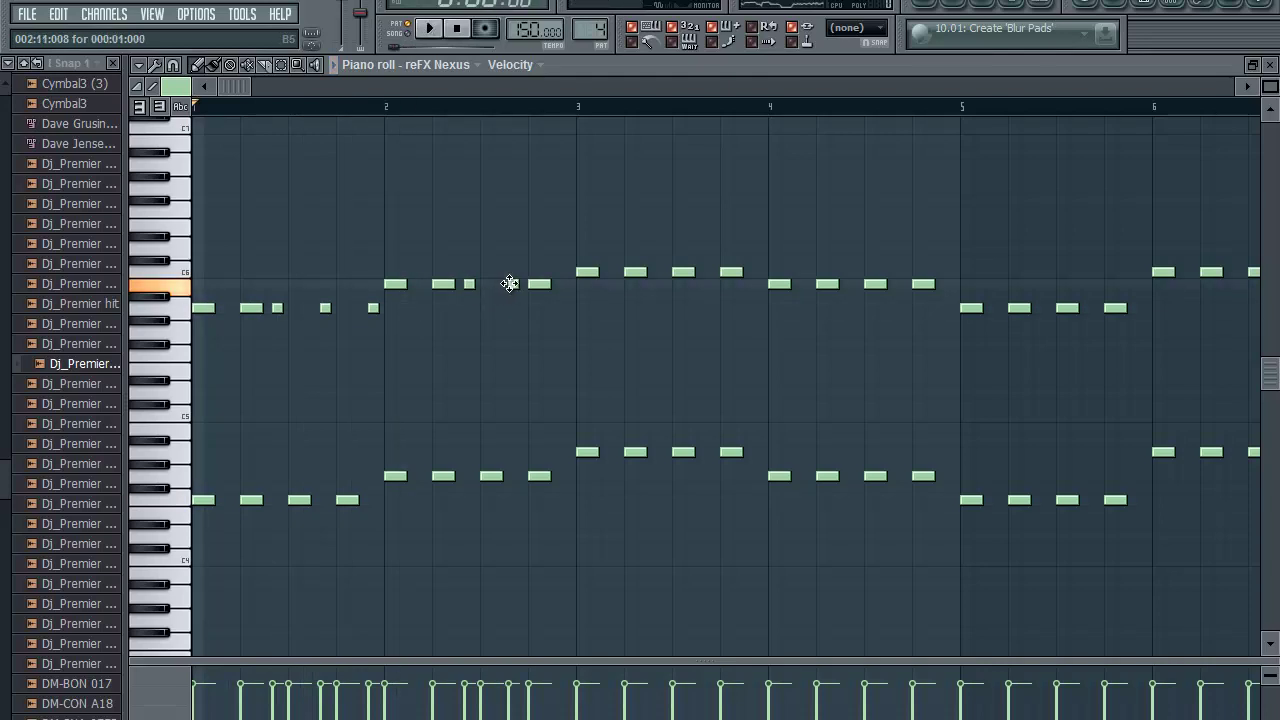
{"action": "right_click", "coordinate": [540, 285]}
{"action": "left_click", "coordinate": [563, 285]}
{"action": "key", "text": "space"}
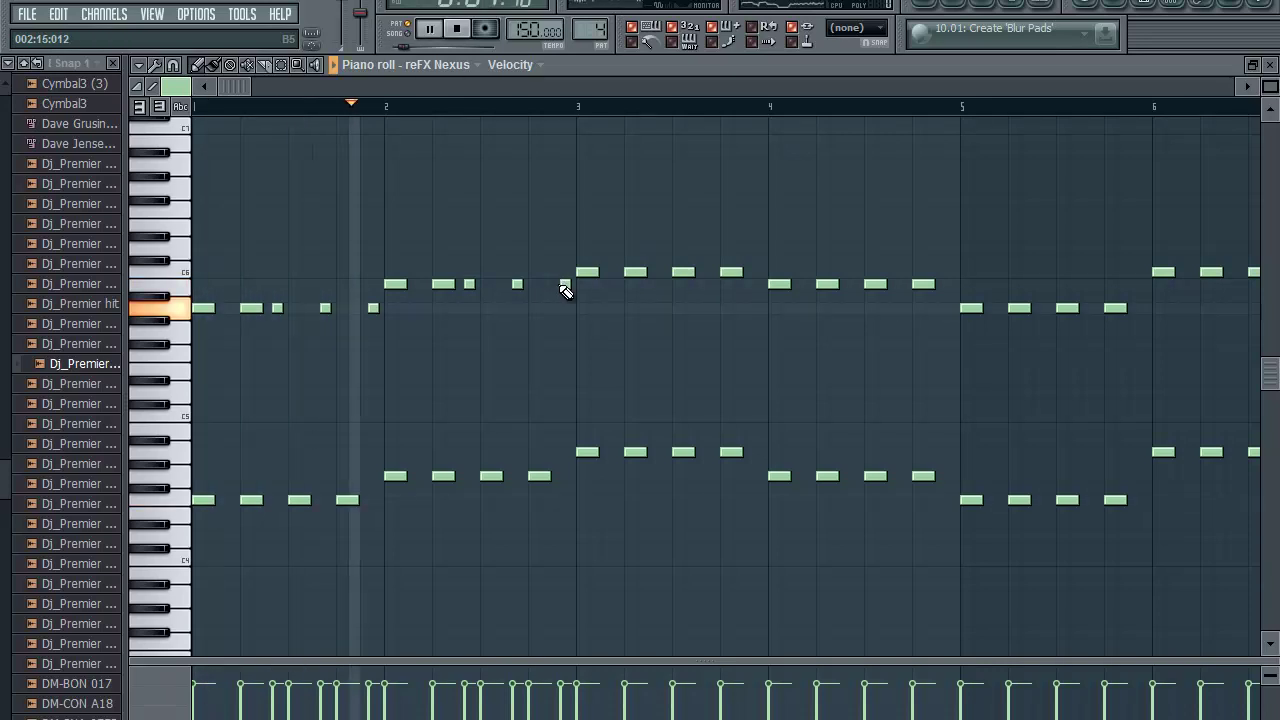
{"action": "key", "text": "space"}
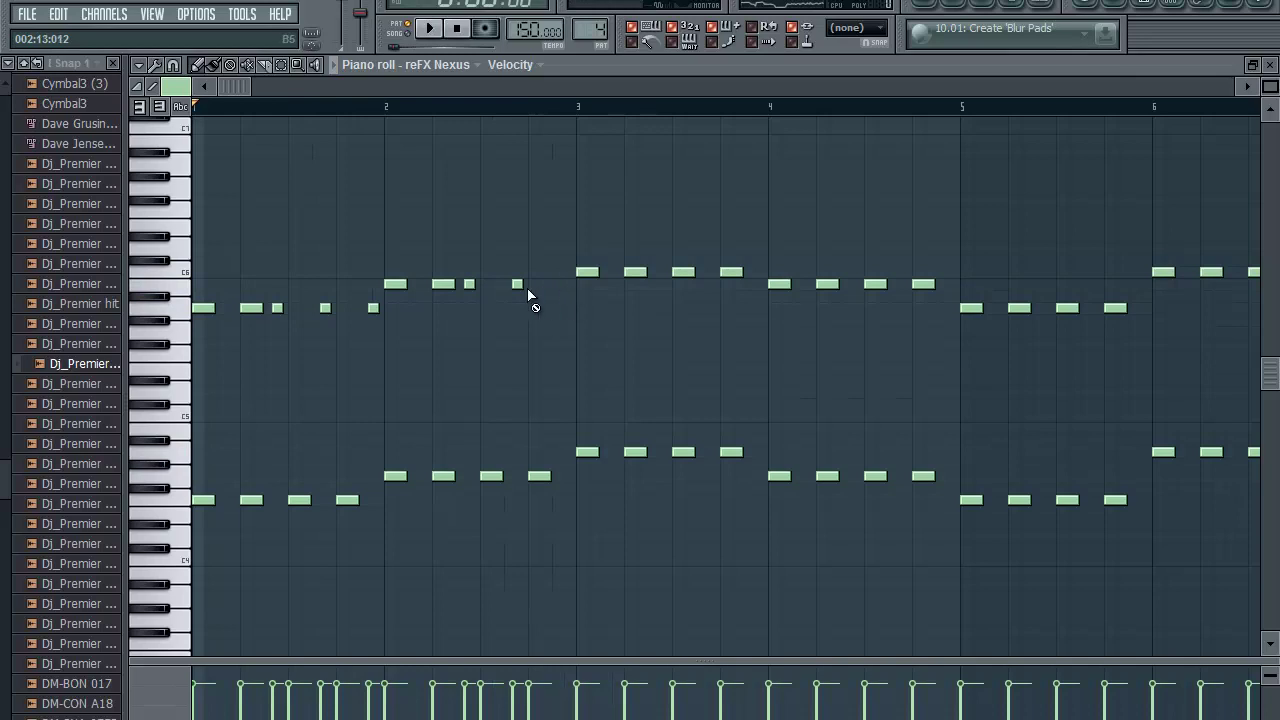
Step: Restore the third and fourth long A5 notes of bar 1, keeping only the short off-beat note at the bar's end
{"action": "right_click", "coordinate": [277, 308]}
{"action": "left_click", "coordinate": [299, 308]}
{"action": "right_click", "coordinate": [325, 309]}
{"action": "left_click", "coordinate": [337, 308]}
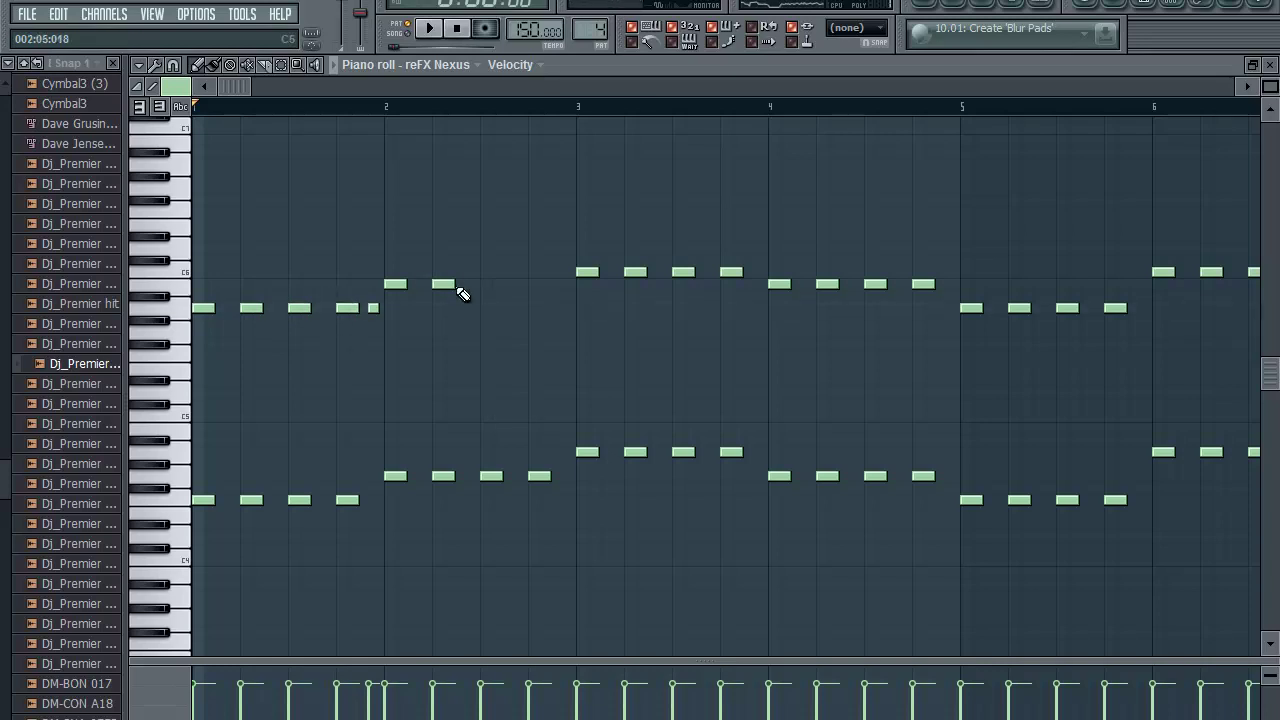
Step: Replace the long upper notes of bar 2 with three short off-beat B5 notes and a final short A5 note, auditioning the line
{"action": "left_click", "coordinate": [413, 283]}
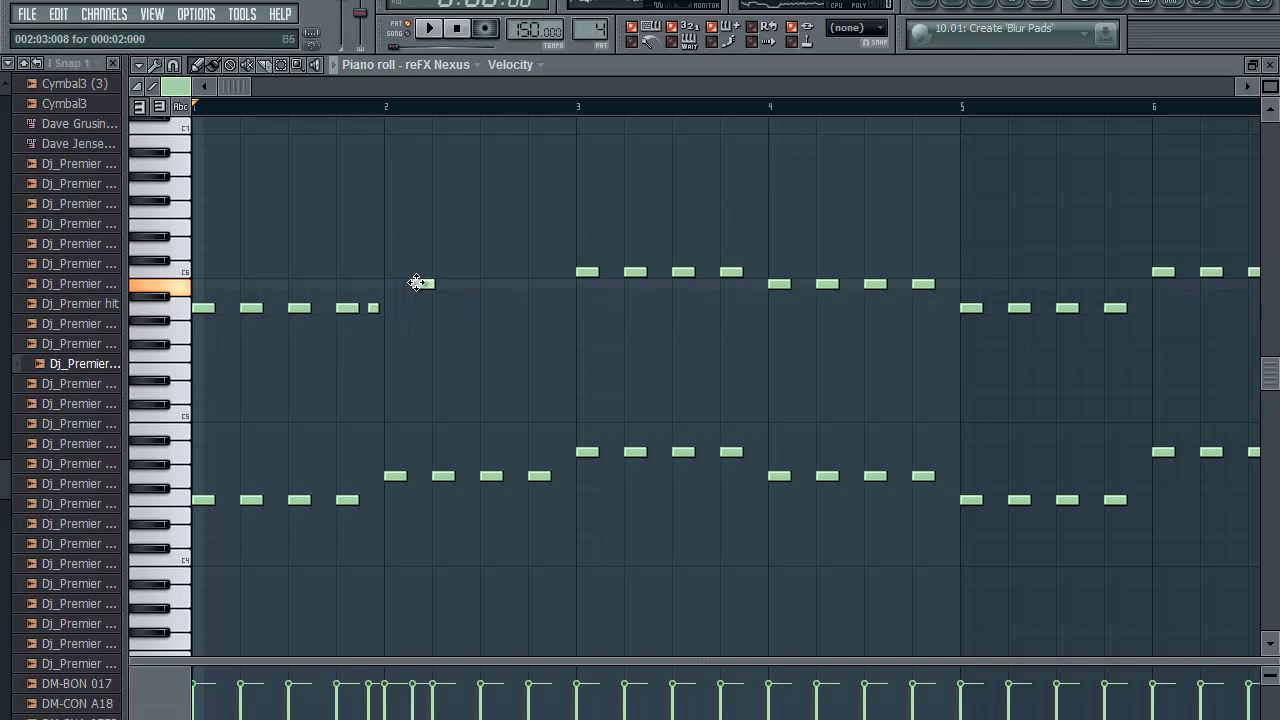
{"action": "left_click", "coordinate": [438, 285]}
{"action": "right_click", "coordinate": [450, 286]}
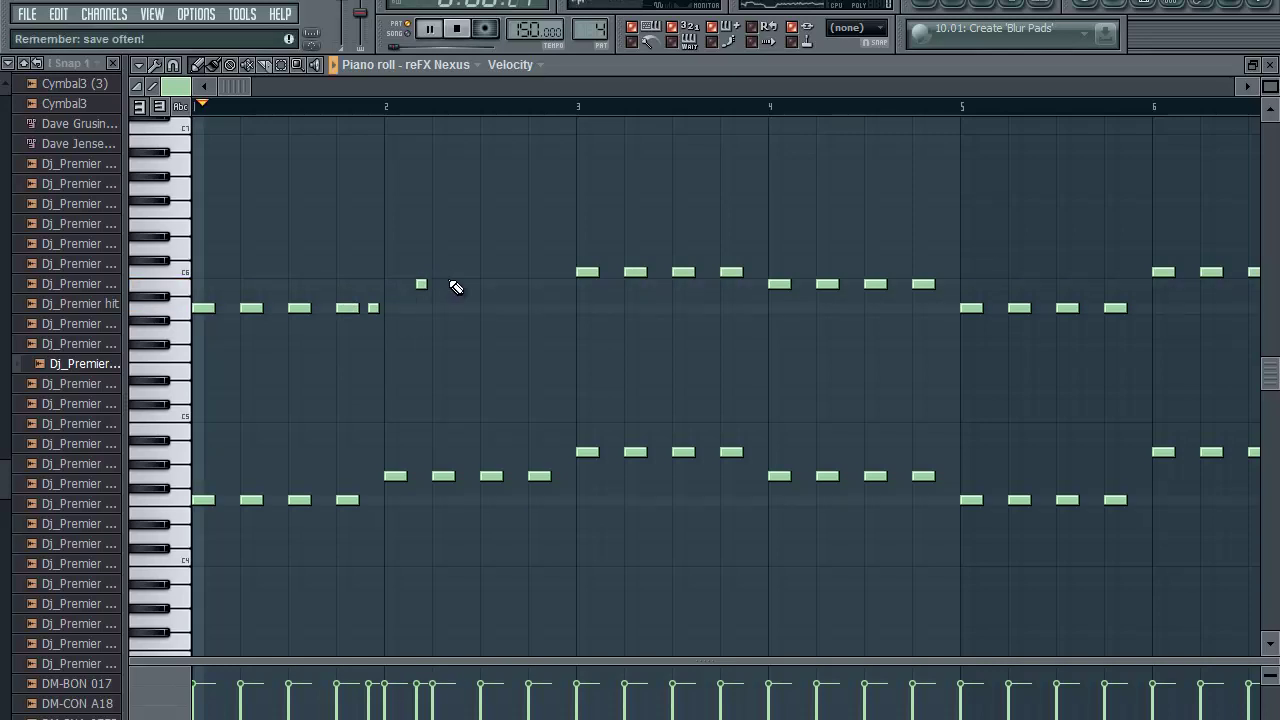
{"action": "key", "text": "space"}
{"action": "left_click", "coordinate": [468, 285]}
{"action": "key", "text": "space"}
{"action": "left_click", "coordinate": [514, 284]}
{"action": "key", "text": "space"}
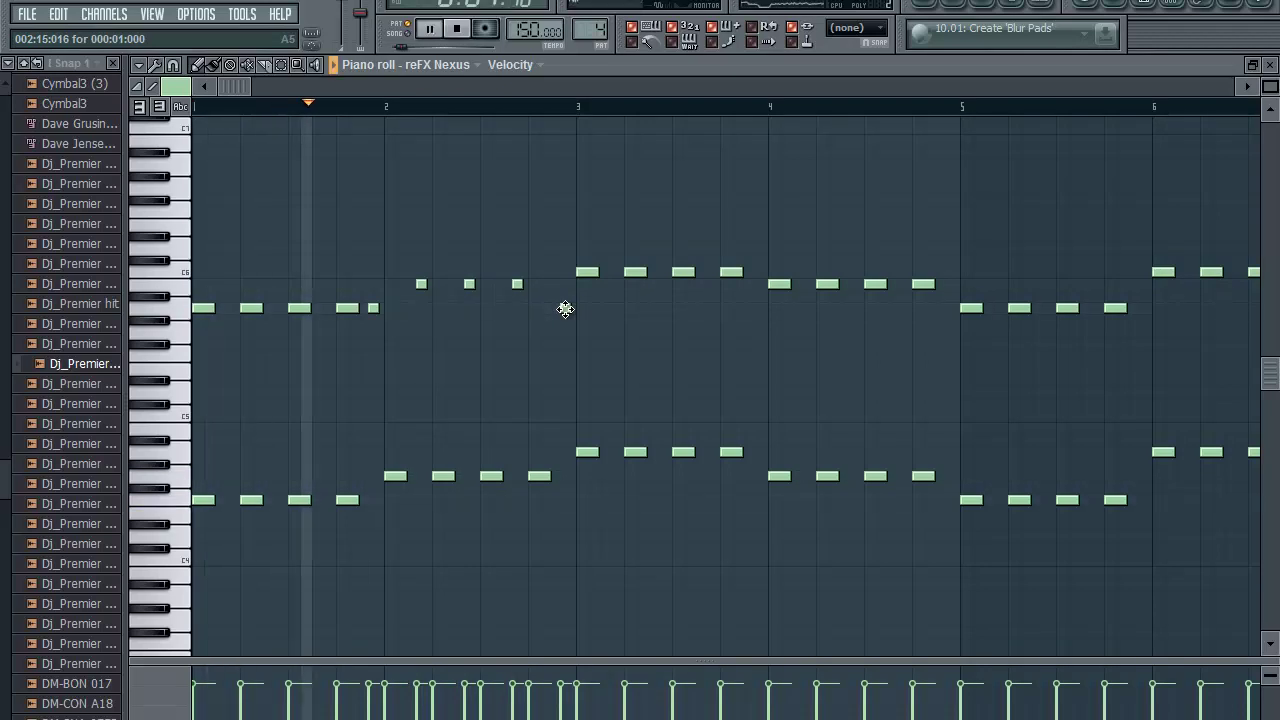
{"action": "left_click", "coordinate": [565, 308]}
{"action": "key", "text": "space"}
Step: Try lengthening the short upper notes from the end of bar 1 through bar 2 to 1:008, and play them back
{"action": "left_click_drag", "start_coordinate": [369, 270], "coordinate": [572, 350]}
{"action": "left_click_drag", "start_coordinate": [572, 305], "coordinate": [576, 305]}
{"action": "key", "text": "space"}
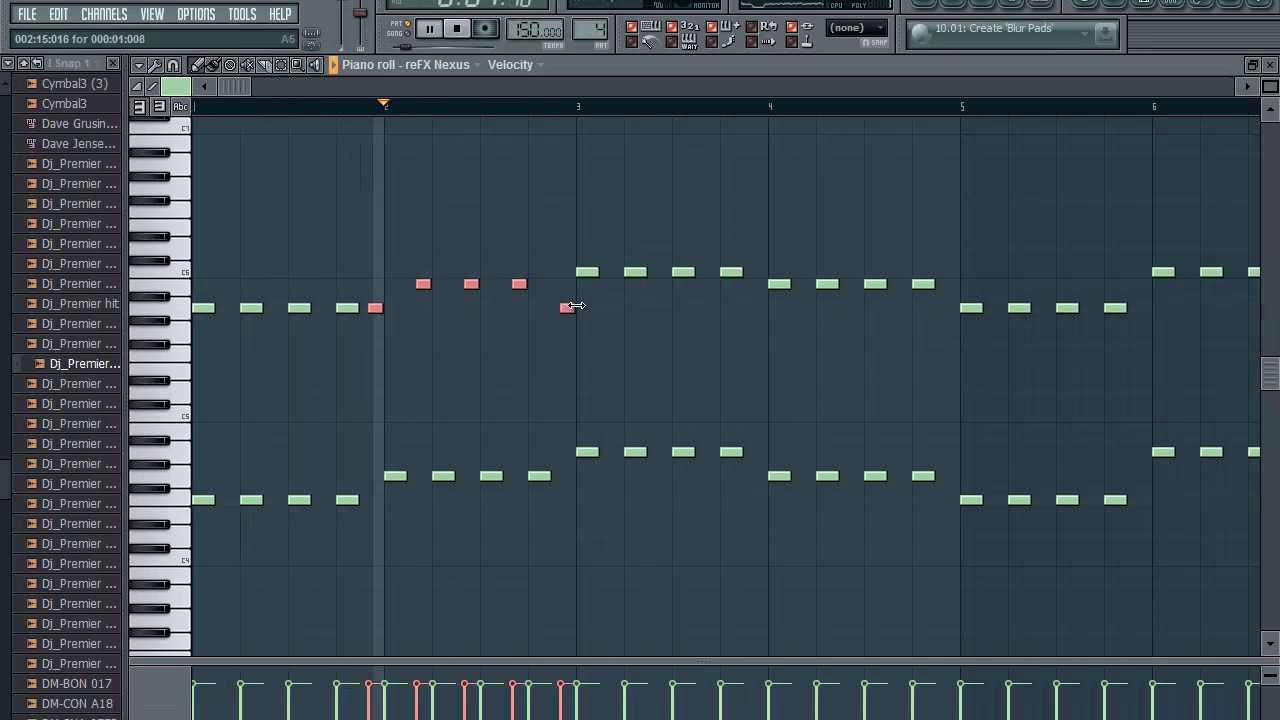
{"action": "key", "text": "space"}
{"action": "left_click_drag", "start_coordinate": [576, 305], "coordinate": [572, 305]}
{"action": "key", "text": "space"}
Step: Turn the upper notes of bar 4 into short off-beat B5 notes and put a short C6 at the end of bar 3
{"action": "left_click_drag", "start_coordinate": [236, 89], "coordinate": [347, 80]}
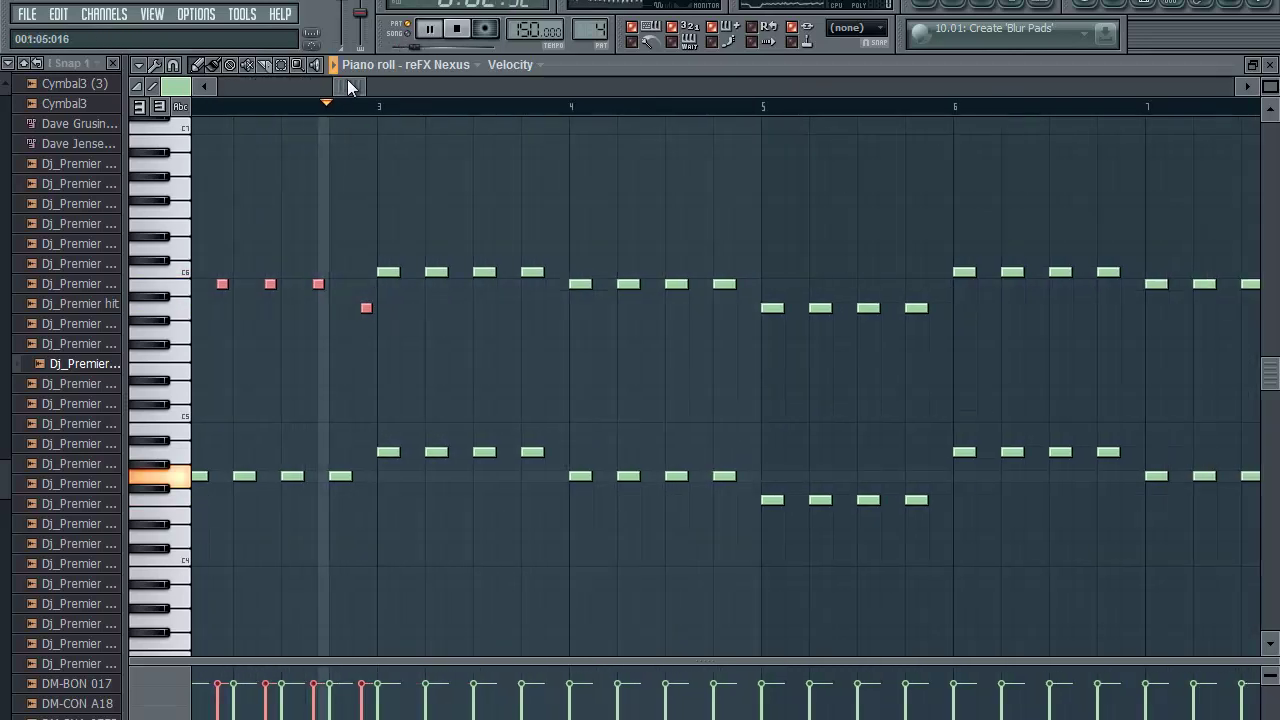
{"action": "key", "text": "space"}
{"action": "mouse_move", "coordinate": [566, 243]}
{"action": "left_mouse_down"}
{"action": "mouse_move", "coordinate": [729, 309]}
{"action": "mouse_move", "coordinate": [708, 288]}
{"action": "left_mouse_up"}
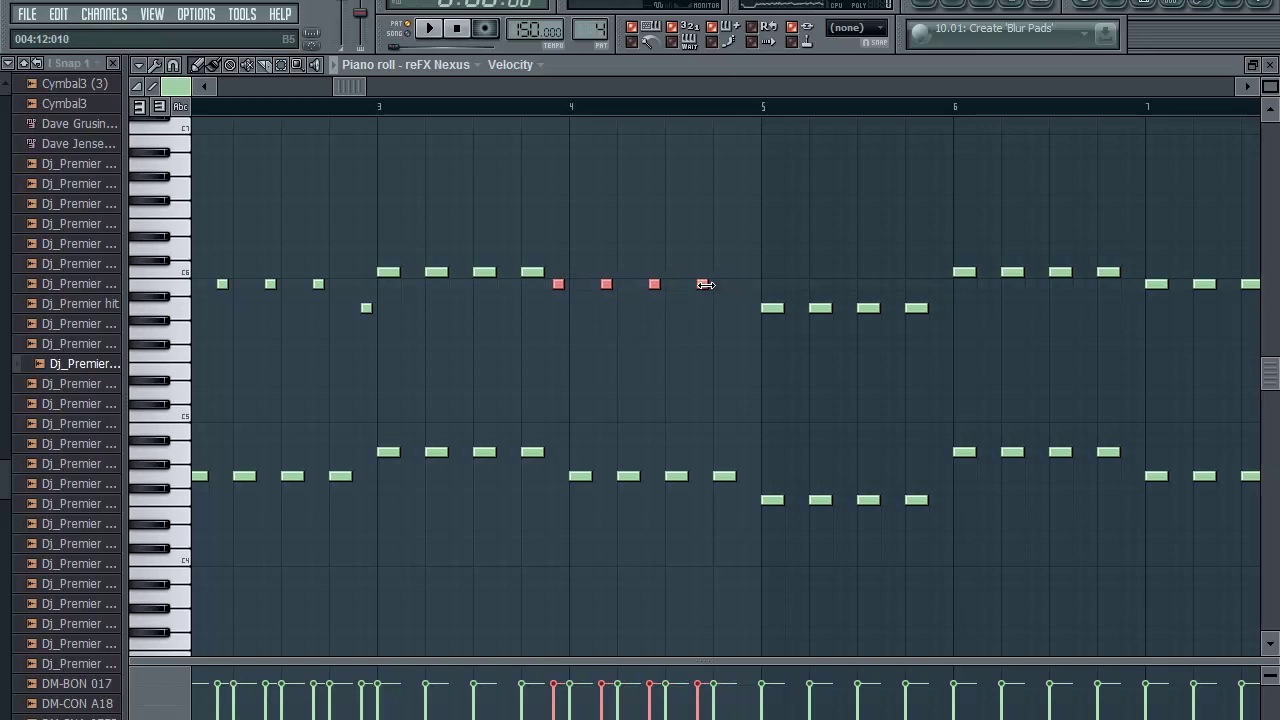
{"action": "left_click", "coordinate": [745, 284]}
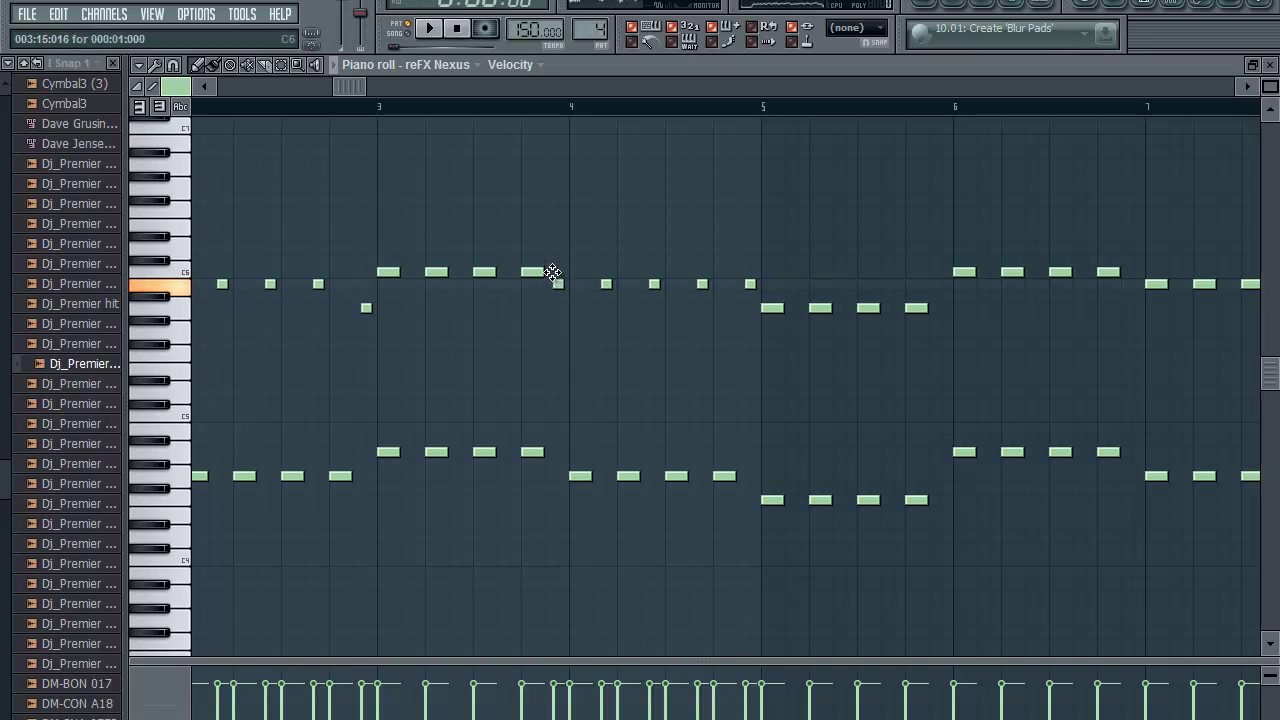
{"action": "right_click", "coordinate": [562, 289]}
{"action": "key", "text": "space"}
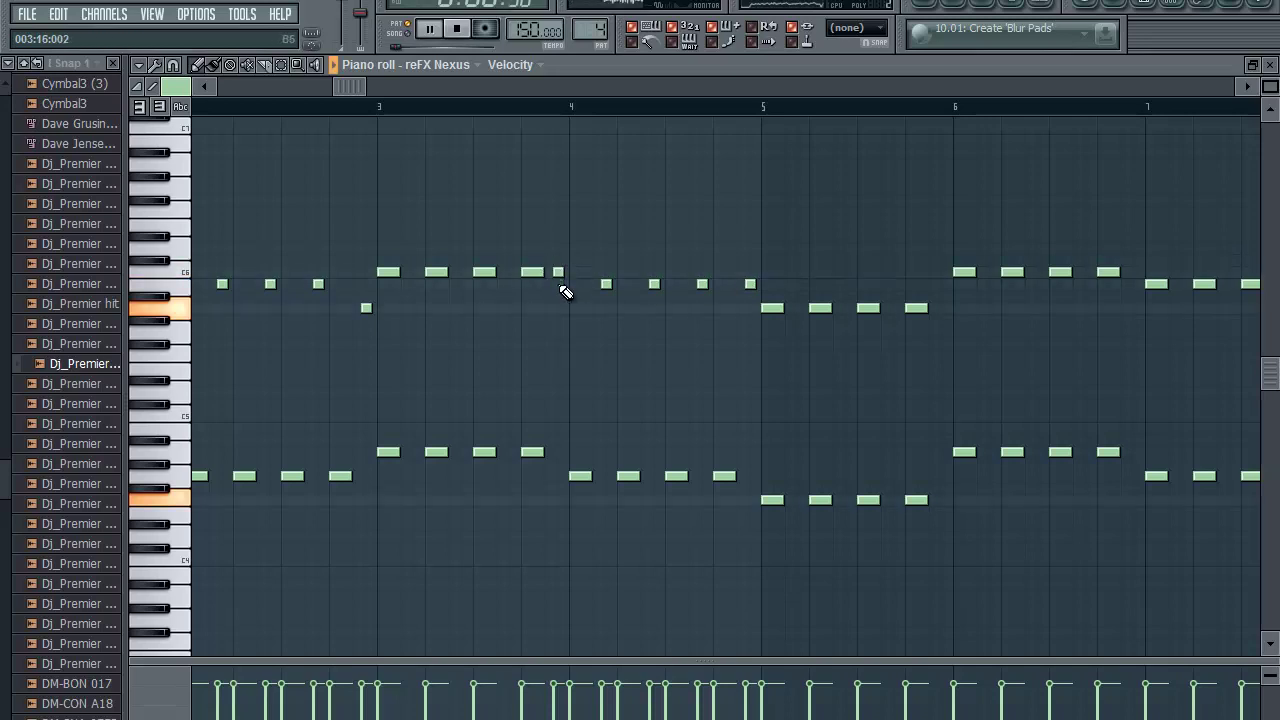
Step: Shorten the C6 notes of bar 6 and shift them onto the off-beats, and add a short B5 at the end of bar 5
{"action": "left_click_drag", "start_coordinate": [355, 88], "coordinate": [445, 85]}
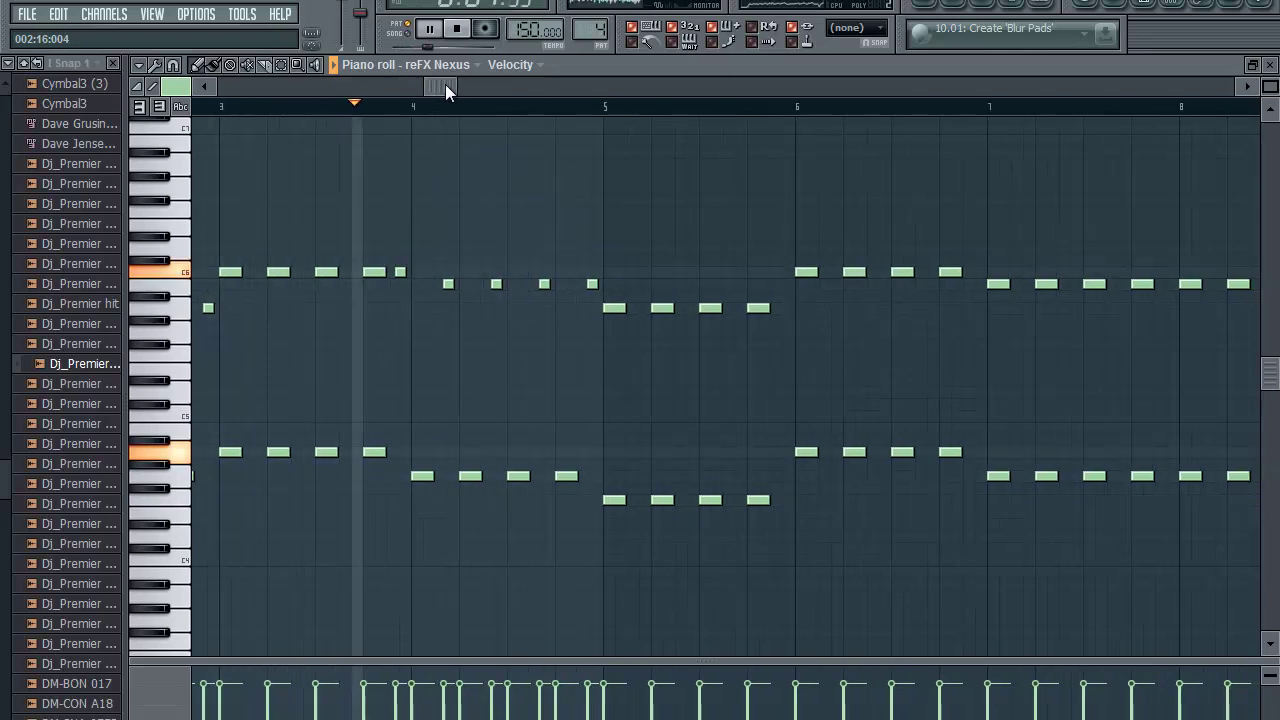
{"action": "left_click_drag", "start_coordinate": [444, 88], "coordinate": [618, 111]}
{"action": "key", "text": "space"}
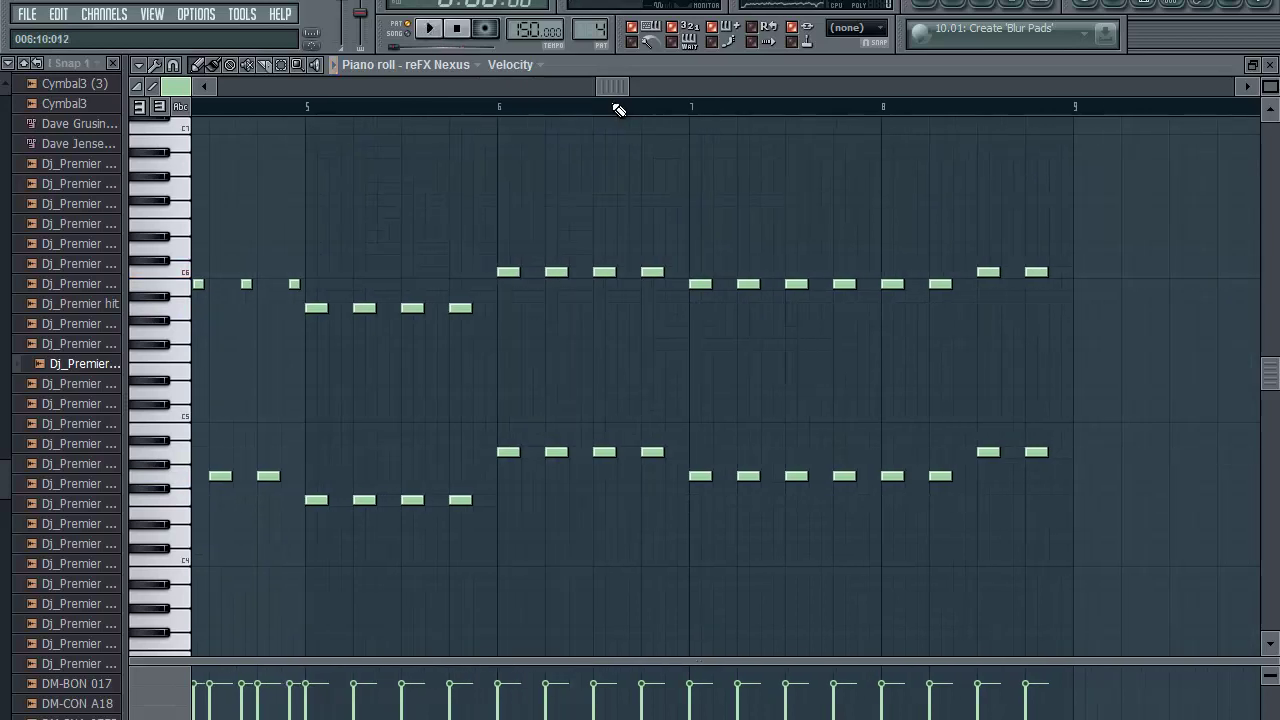
{"action": "left_click_drag", "start_coordinate": [502, 216], "coordinate": [671, 318]}
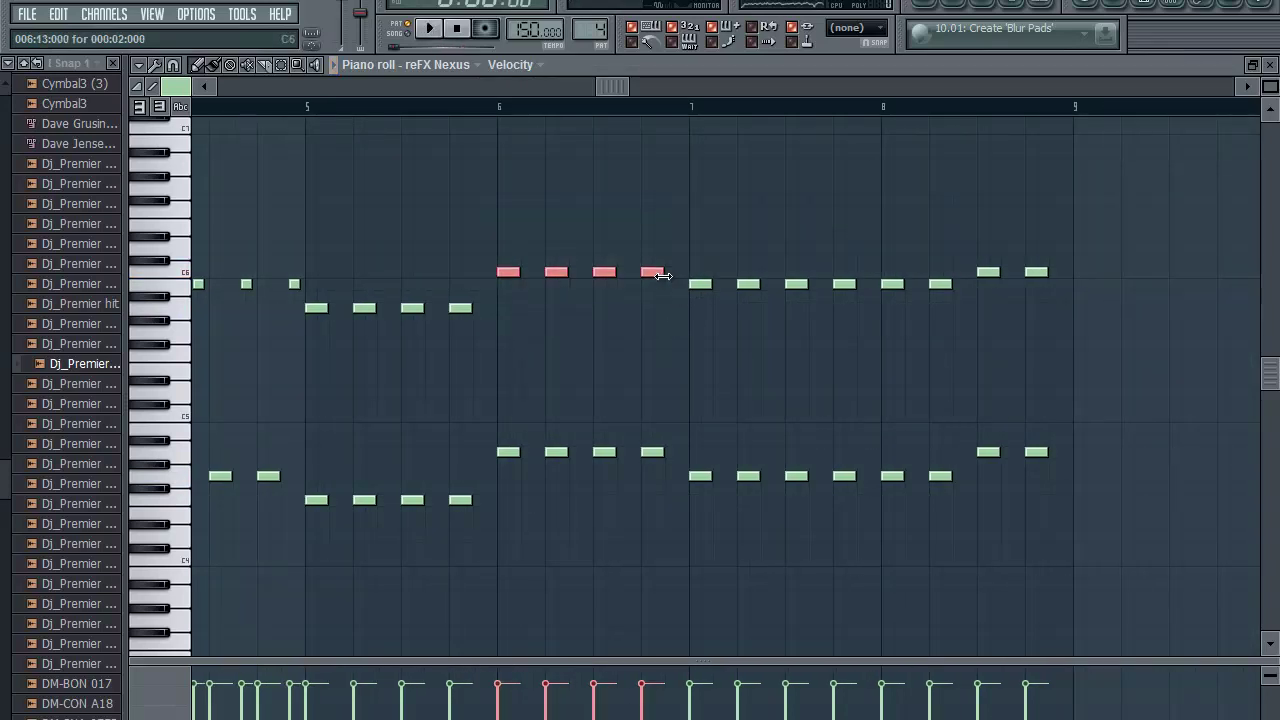
{"action": "left_click_drag", "start_coordinate": [656, 275], "coordinate": [681, 273]}
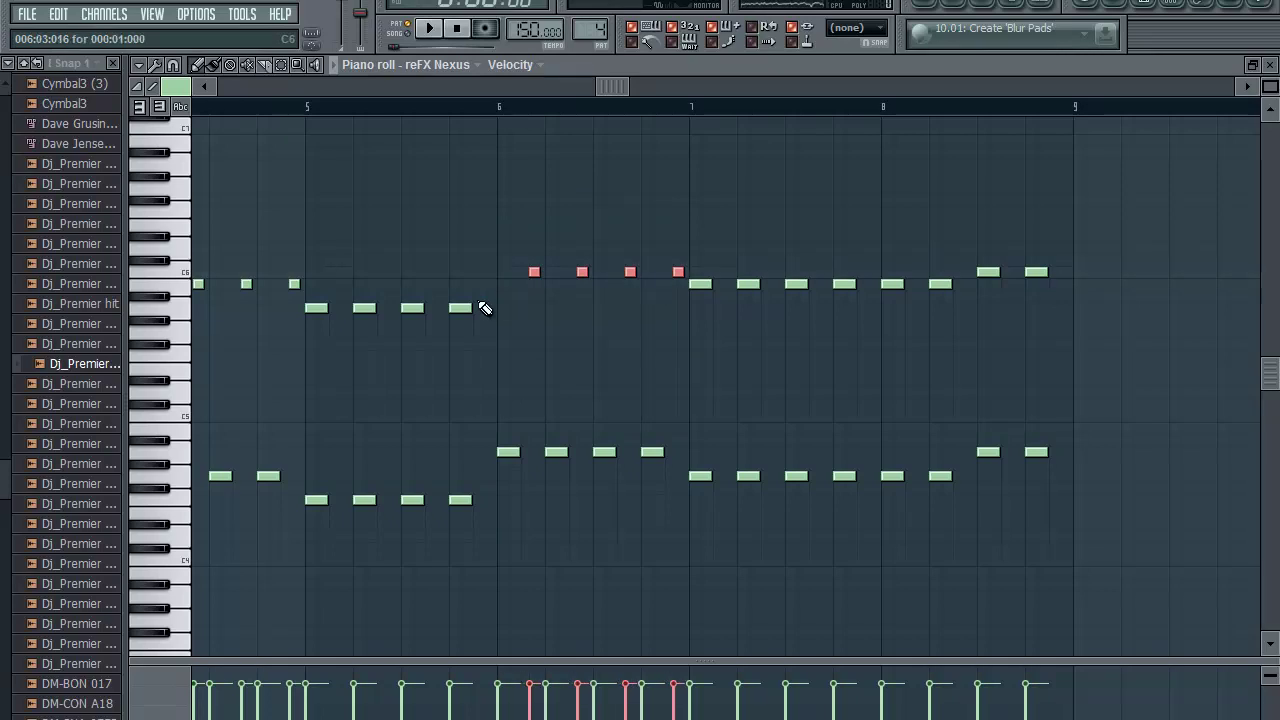
{"action": "left_click", "coordinate": [481, 307]}
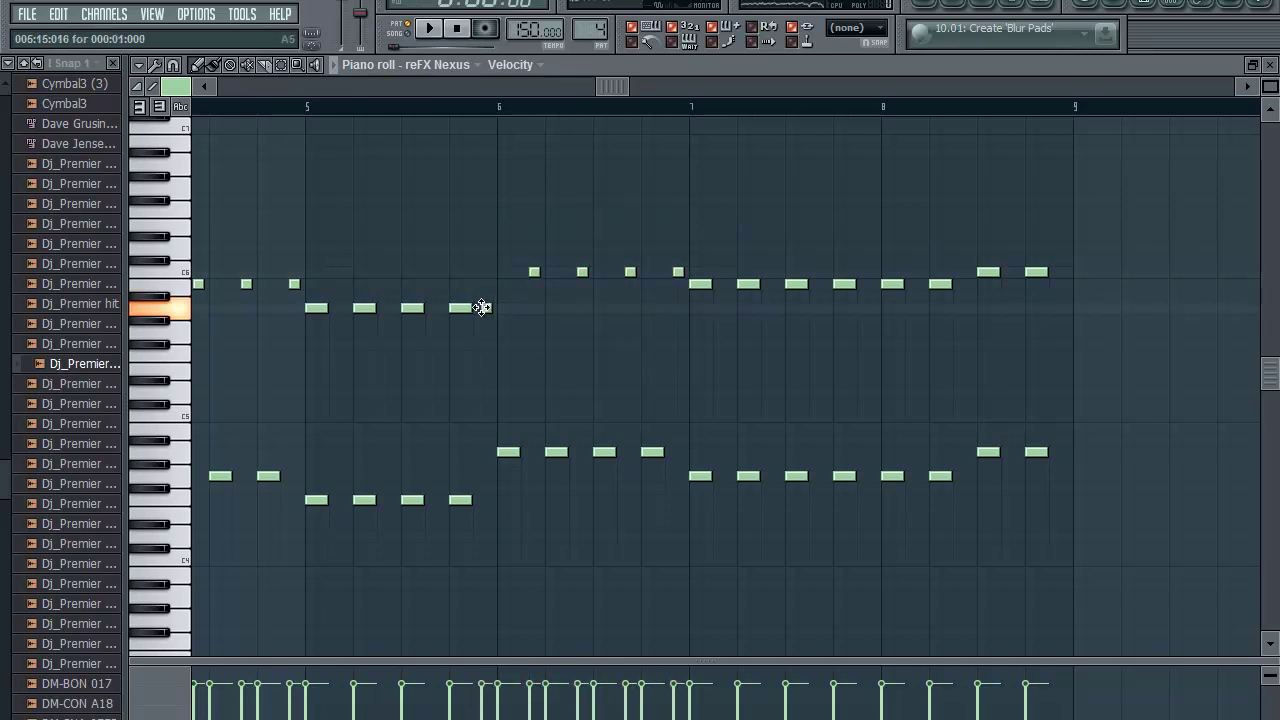
{"action": "left_click_drag", "start_coordinate": [482, 306], "coordinate": [482, 284]}
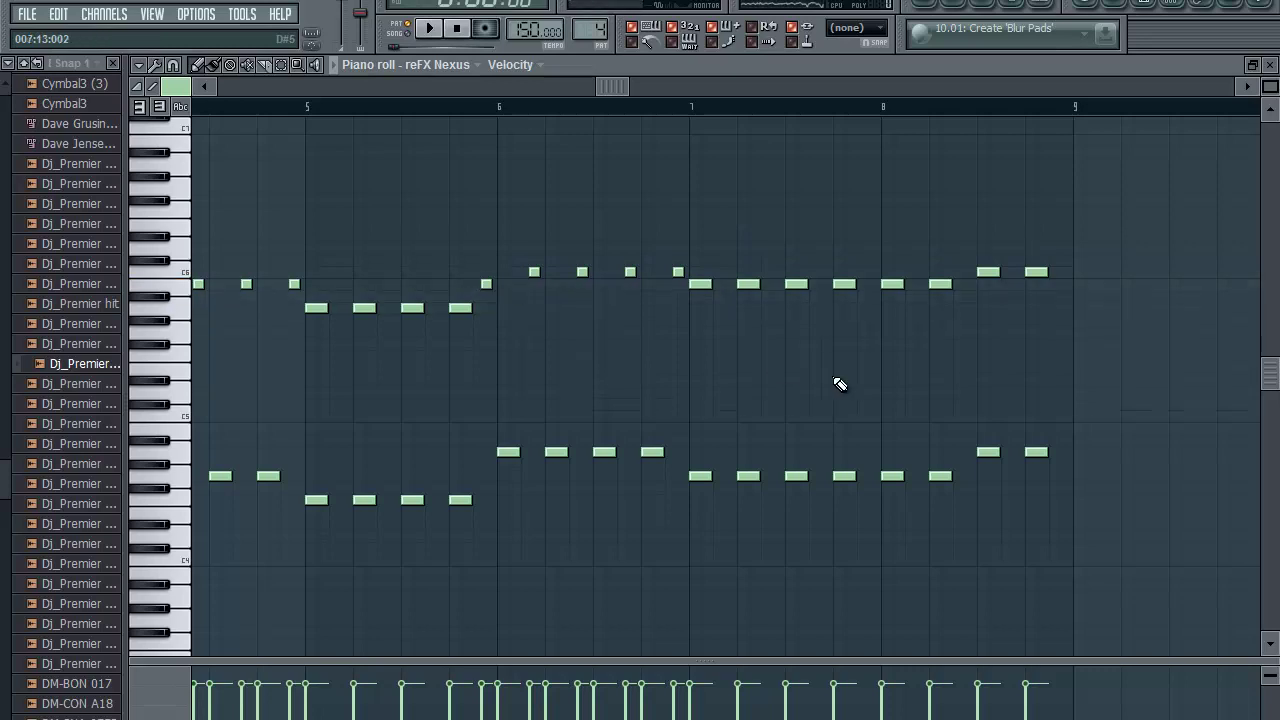
Step: Convert the upper notes of bar 8 into short off-beat notes starting at the end of bar 7, with B5 first and C6 for the last two
{"action": "key", "text": "space"}
{"action": "left_click_drag", "start_coordinate": [891, 246], "coordinate": [1055, 328]}
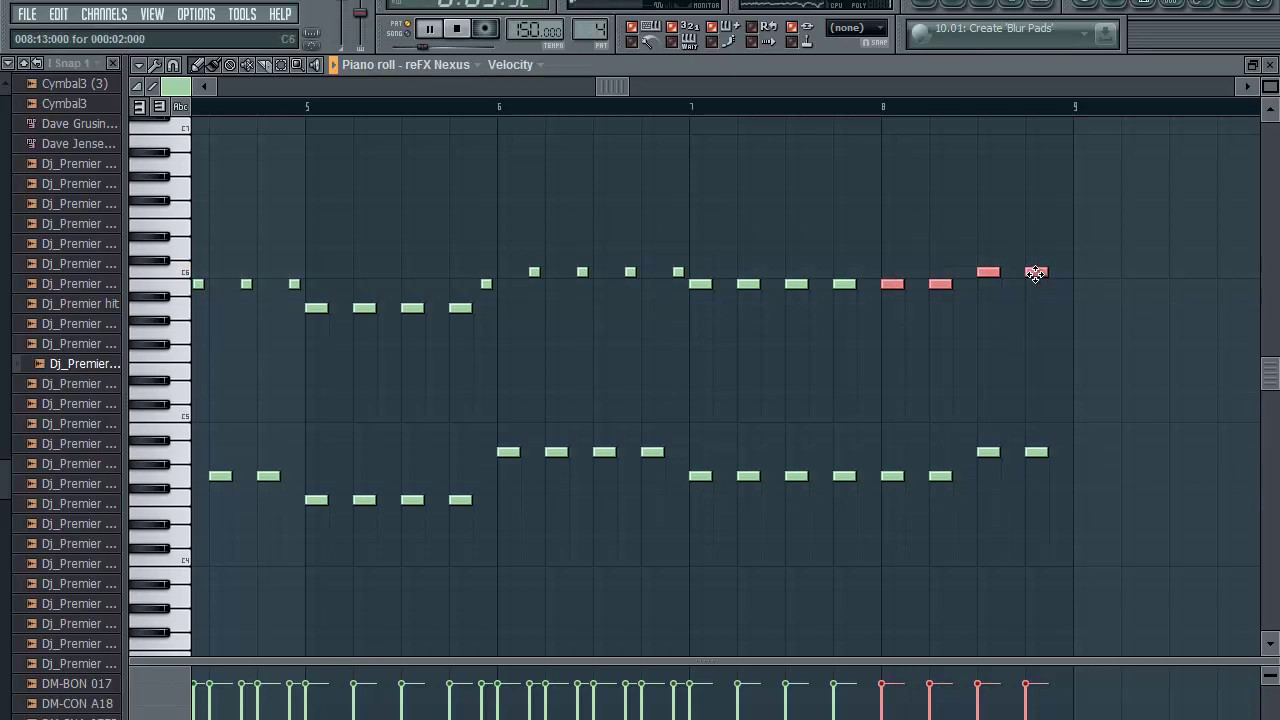
{"action": "left_click_drag", "start_coordinate": [1030, 271], "coordinate": [1014, 271]}
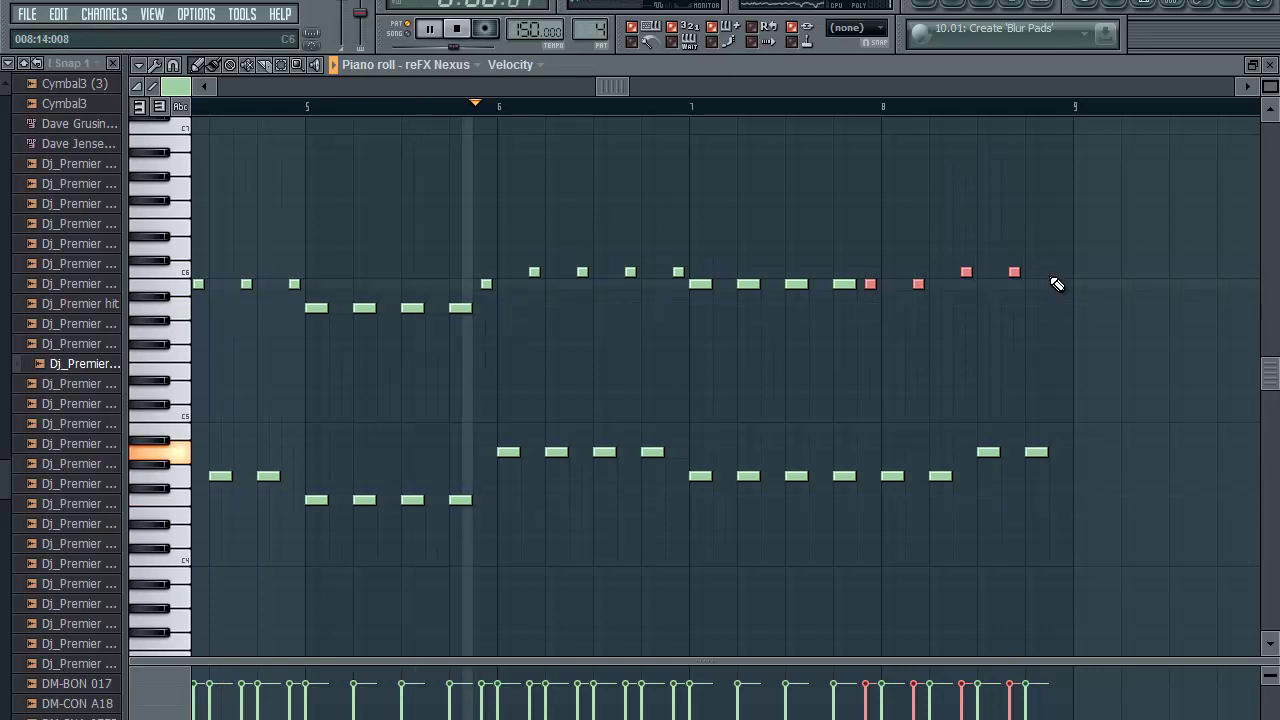
{"action": "left_click", "coordinate": [1061, 274]}
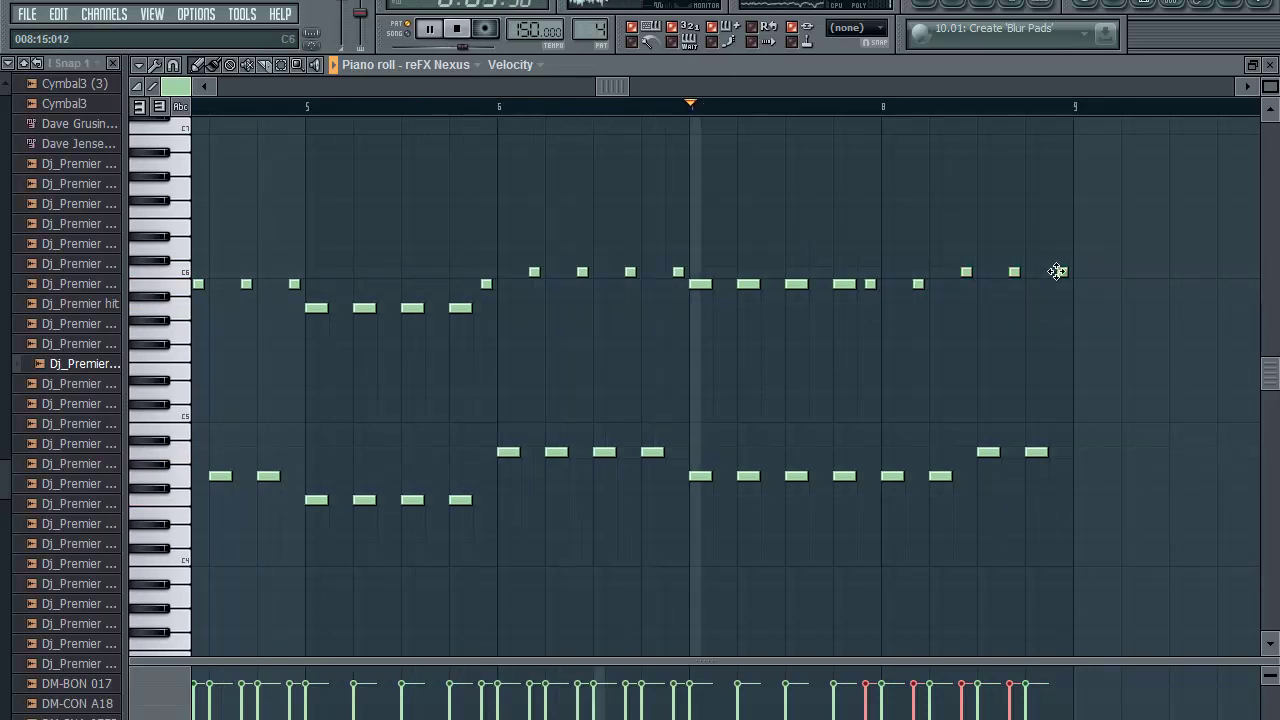
{"action": "right_click", "coordinate": [1060, 272]}
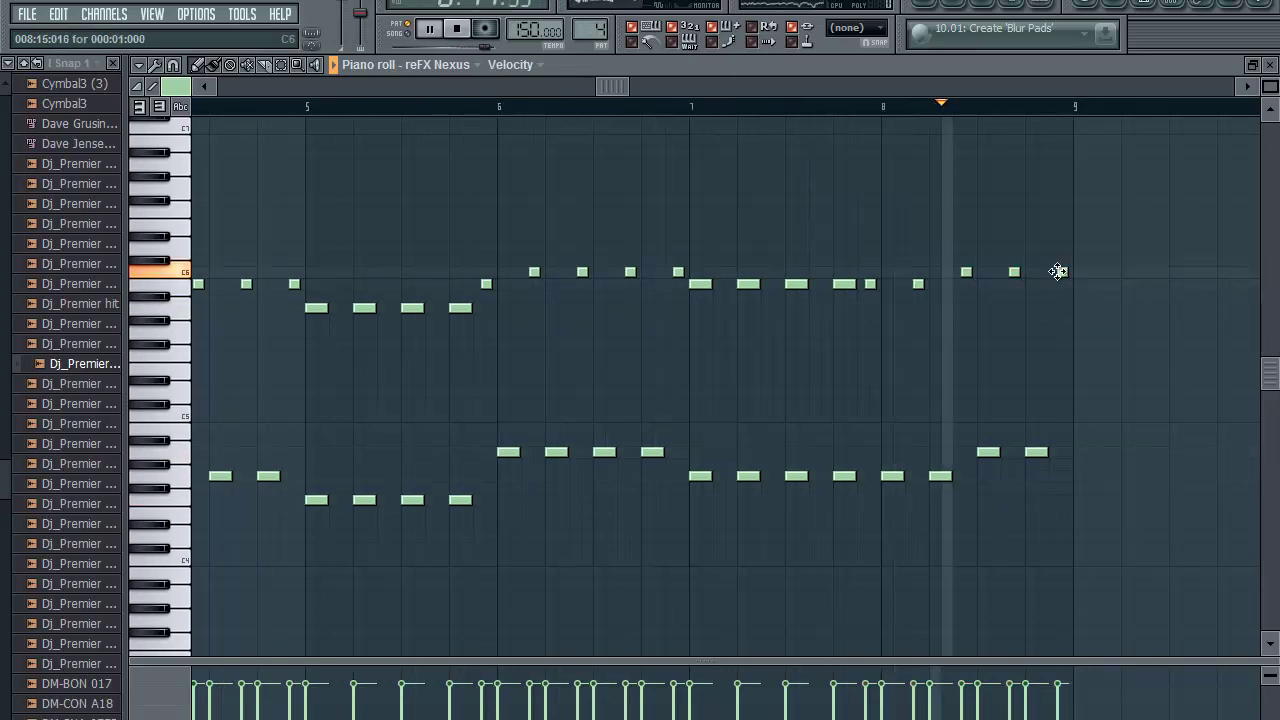
{"action": "left_click", "coordinate": [1058, 271]}
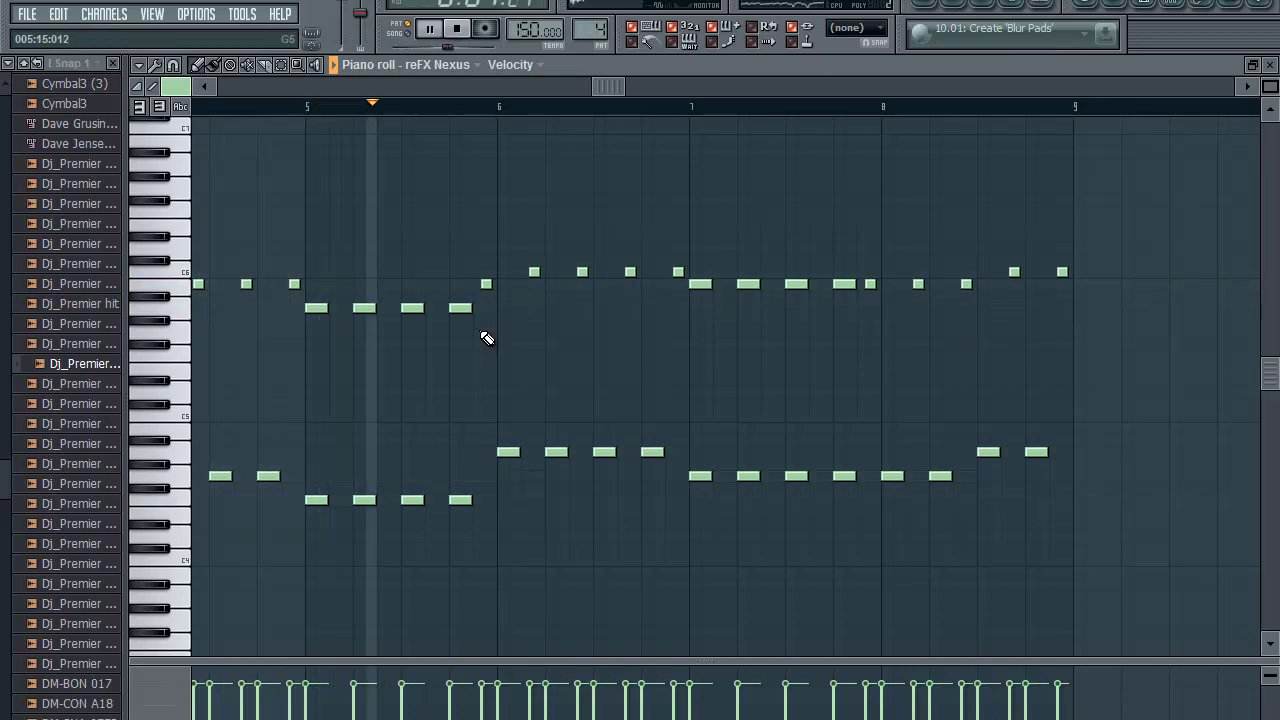
{"action": "key", "text": "space"}
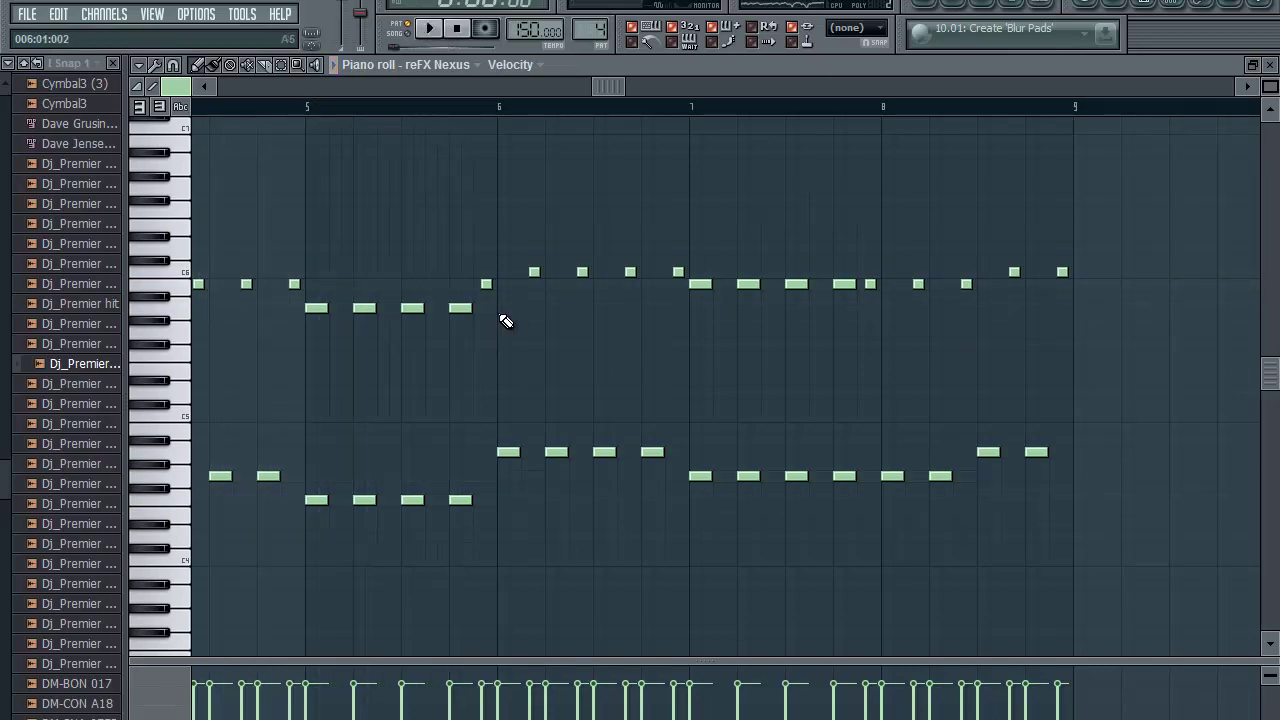
Step: Lower all notes of both voices in bar 6 by three semitones
{"action": "left_click_drag", "start_coordinate": [508, 257], "coordinate": [680, 483]}
{"action": "key", "text": "Down"}
{"action": "key", "text": "Down"}
{"action": "key", "text": "Down"}
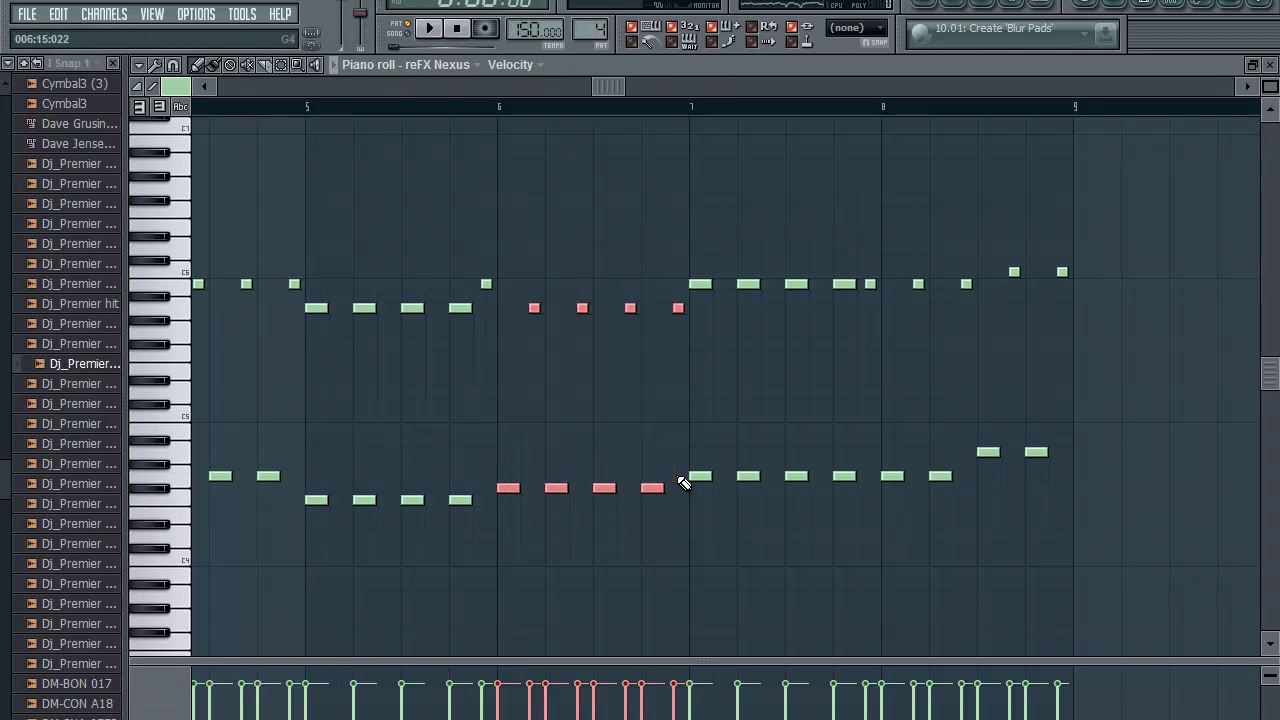
Step: Lower both voices of bar 6 further, putting the upper notes on G5 and the lower notes on E4, and play the pattern
{"action": "key", "text": "Up"}
{"action": "key", "text": "Down"}
{"action": "key", "text": "Down"}
{"action": "key", "text": "Down"}
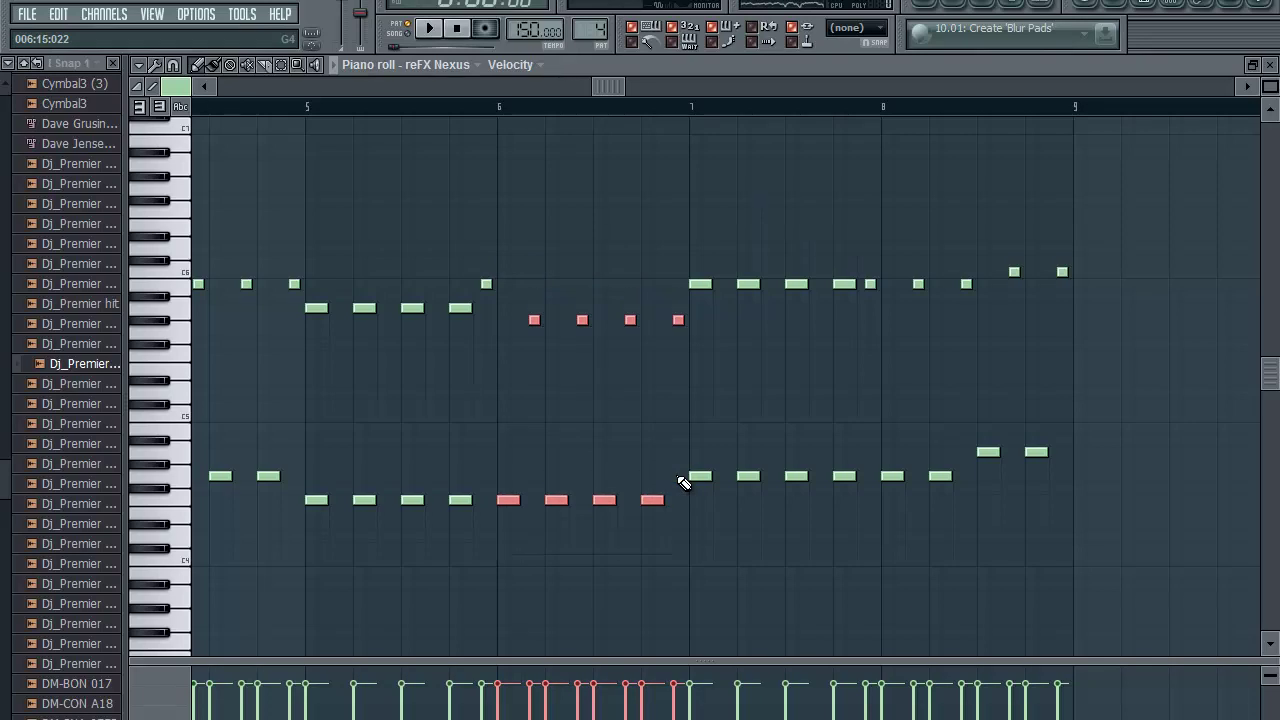
{"action": "key", "text": "space"}
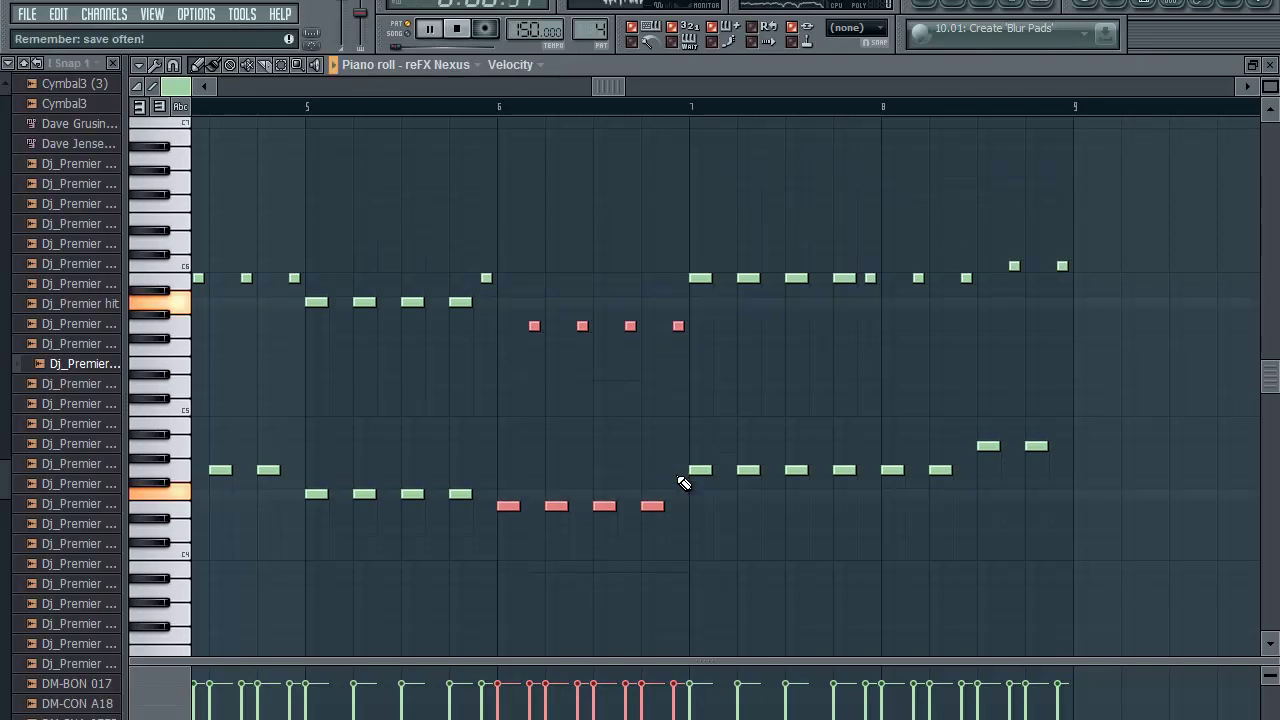
Step: Raise only the four short upper notes of bar 6 by four semitones to B5, auditioning the change from bar 5
{"action": "left_click_drag", "start_coordinate": [514, 300], "coordinate": [704, 347]}
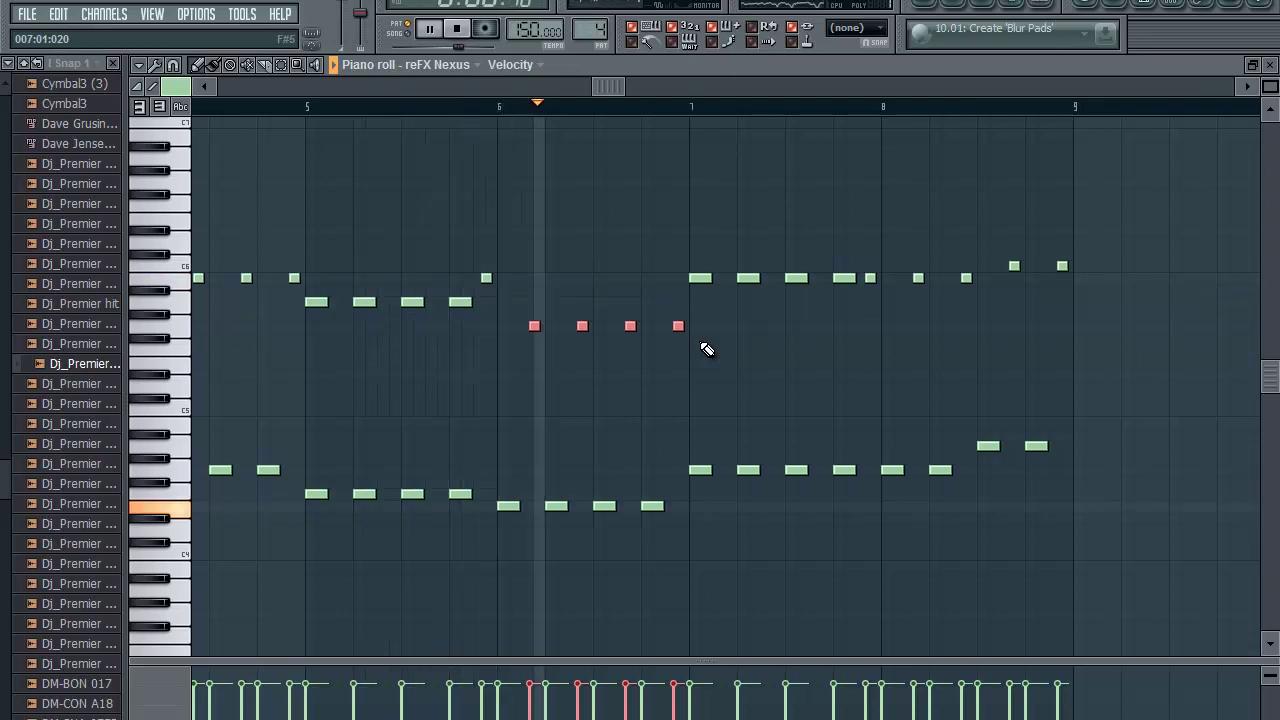
{"action": "key", "text": "space"}
{"action": "key", "text": "shift+Up"}
{"action": "key", "text": "shift+Up"}
{"action": "key", "text": "space"}
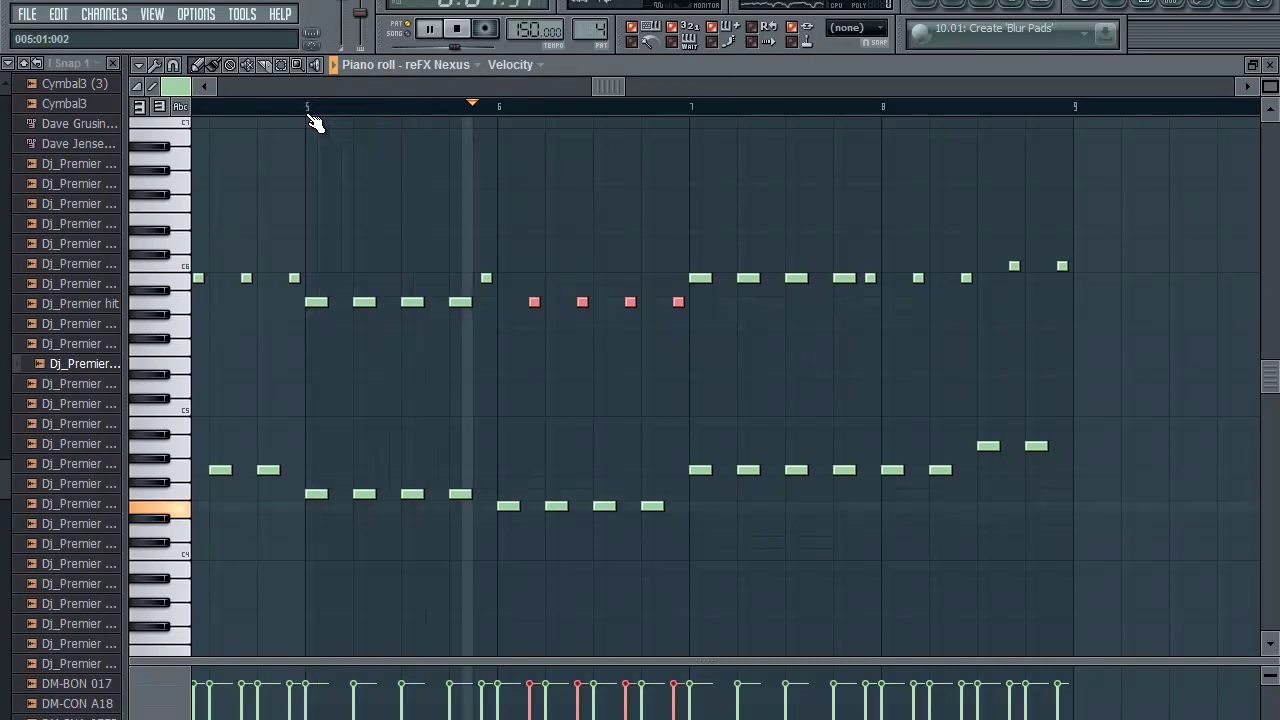
{"action": "key", "text": "space"}
{"action": "key", "text": "space"}
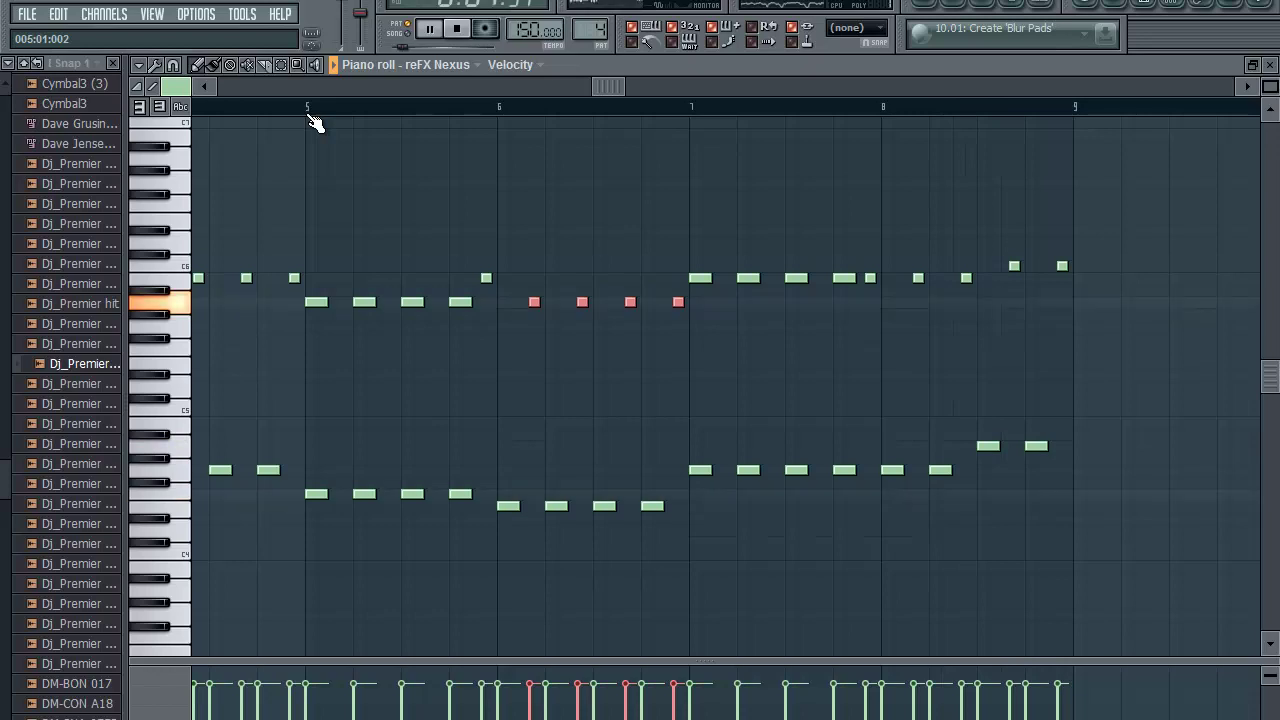
{"action": "key", "text": "shift+Up"}
{"action": "key", "text": "shift+Up"}
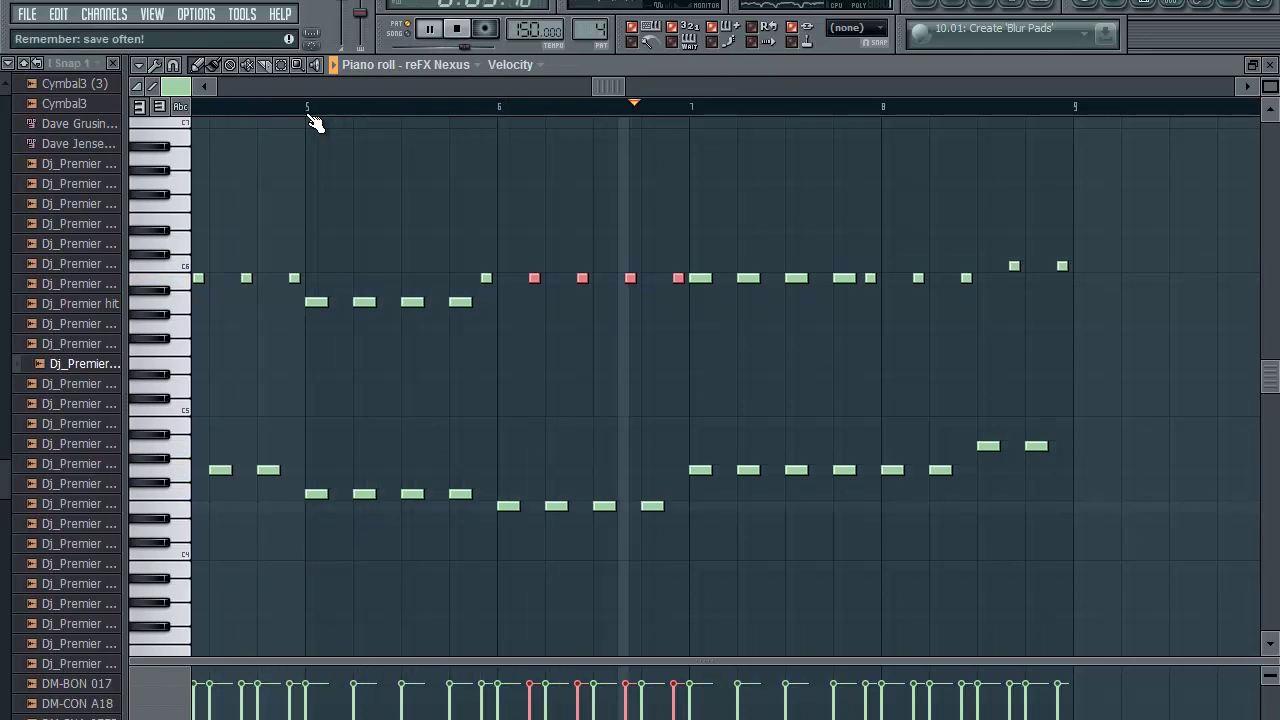
{"action": "key", "text": "space"}
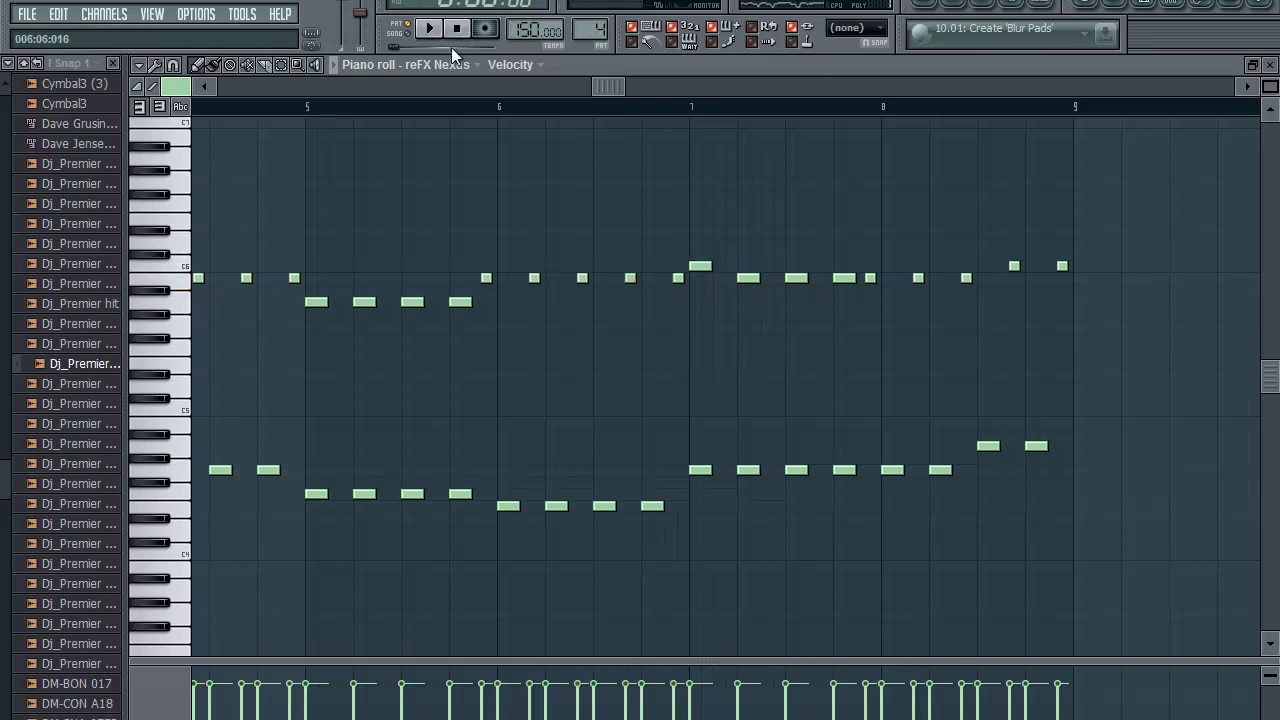
Step: Raise the four long upper notes of bar 7 to C6 and audition them from just before bar 6
{"action": "left_click", "coordinate": [478, 109]}
{"action": "key", "text": "space"}
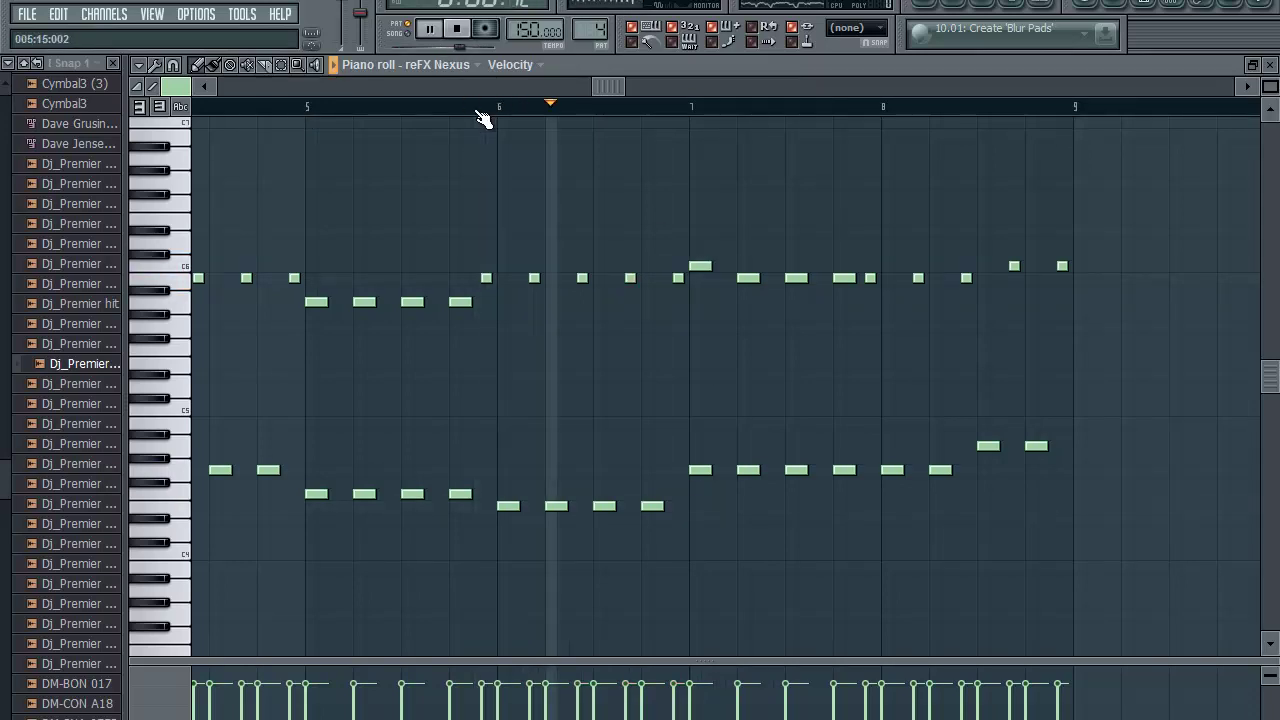
{"action": "key", "text": "space"}
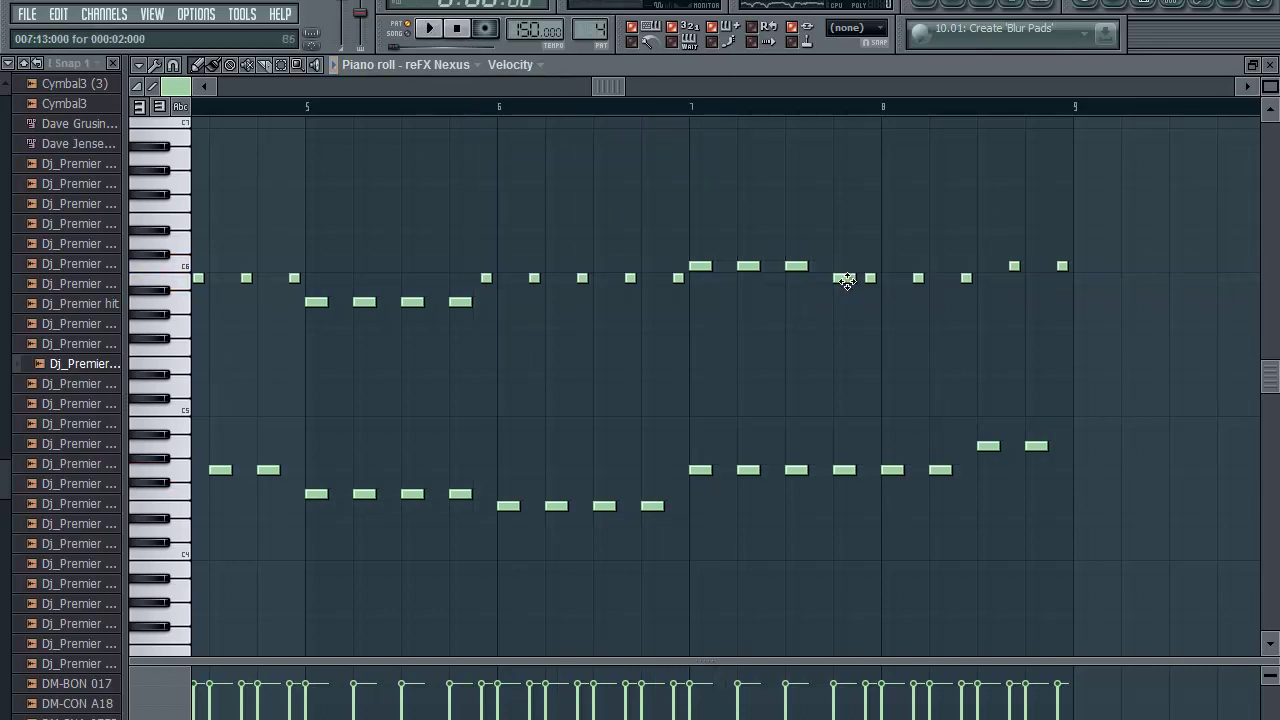
{"action": "left_click", "coordinate": [480, 109]}
{"action": "key", "text": "space"}
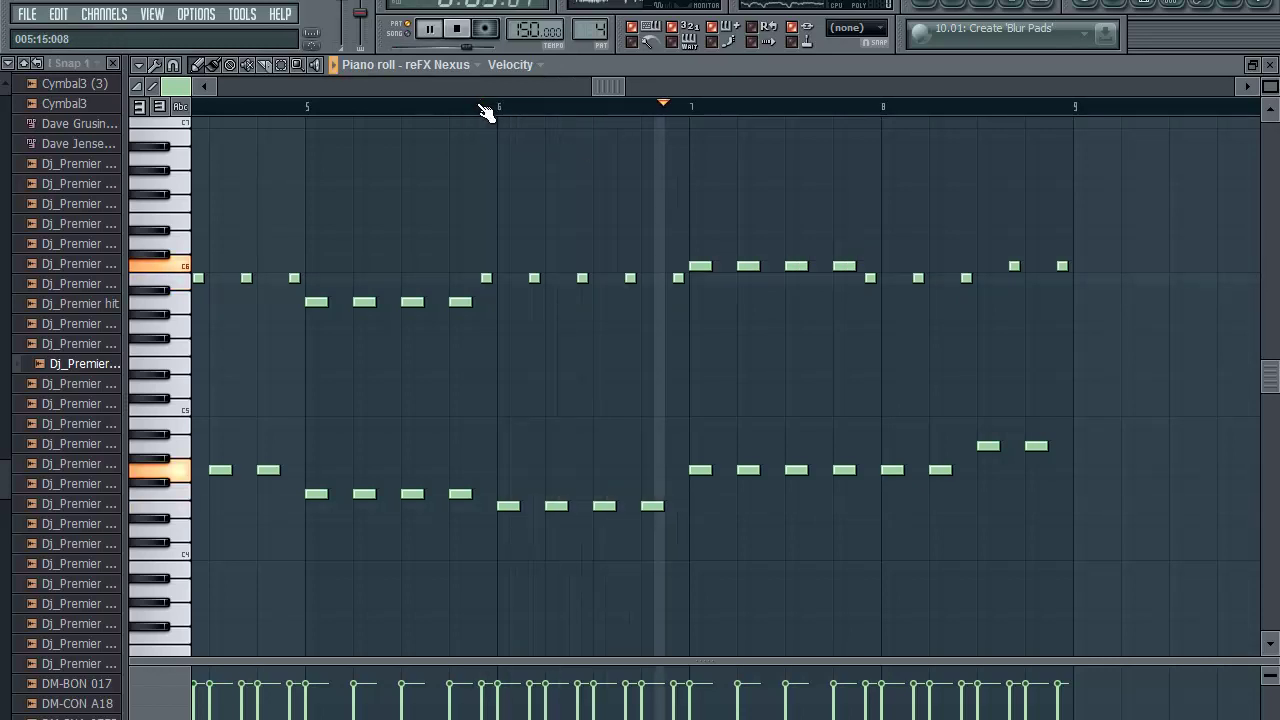
Step: Raise the short upper notes of bar 8 to D6 for the first pair and E6 for the last pair
{"action": "key", "text": "space"}
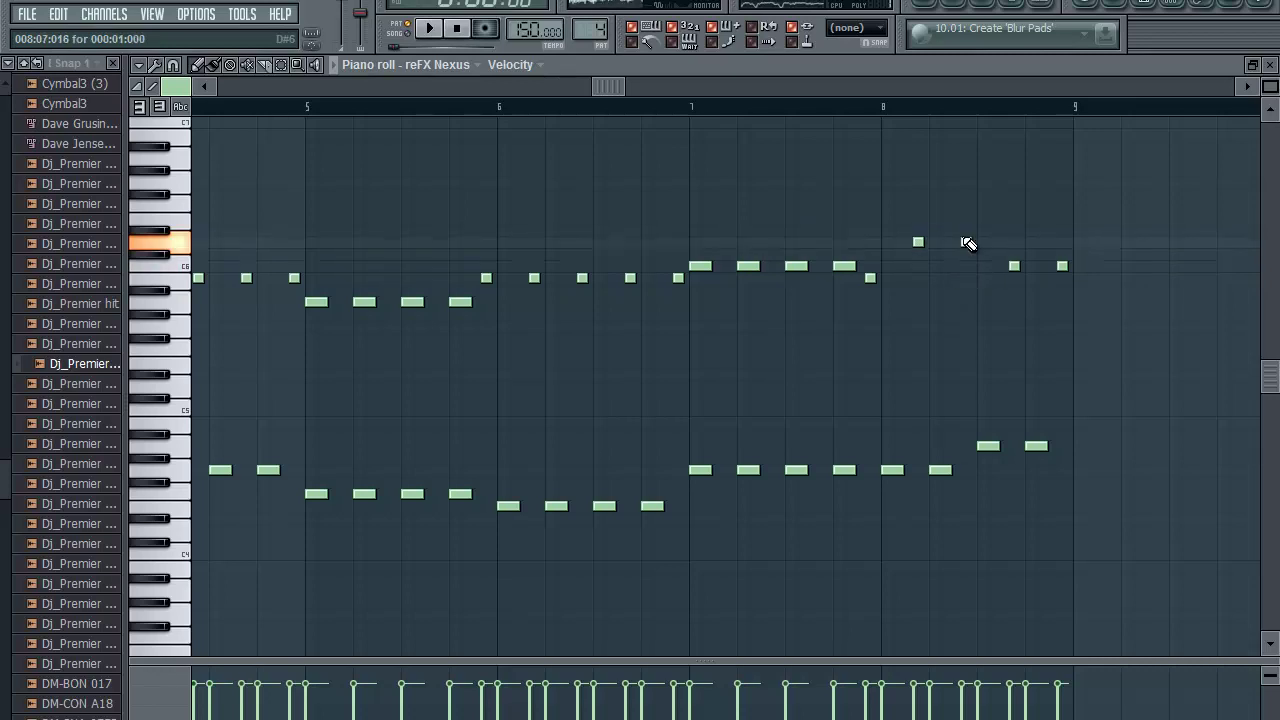
{"action": "left_click_drag", "start_coordinate": [1010, 263], "coordinate": [1013, 245]}
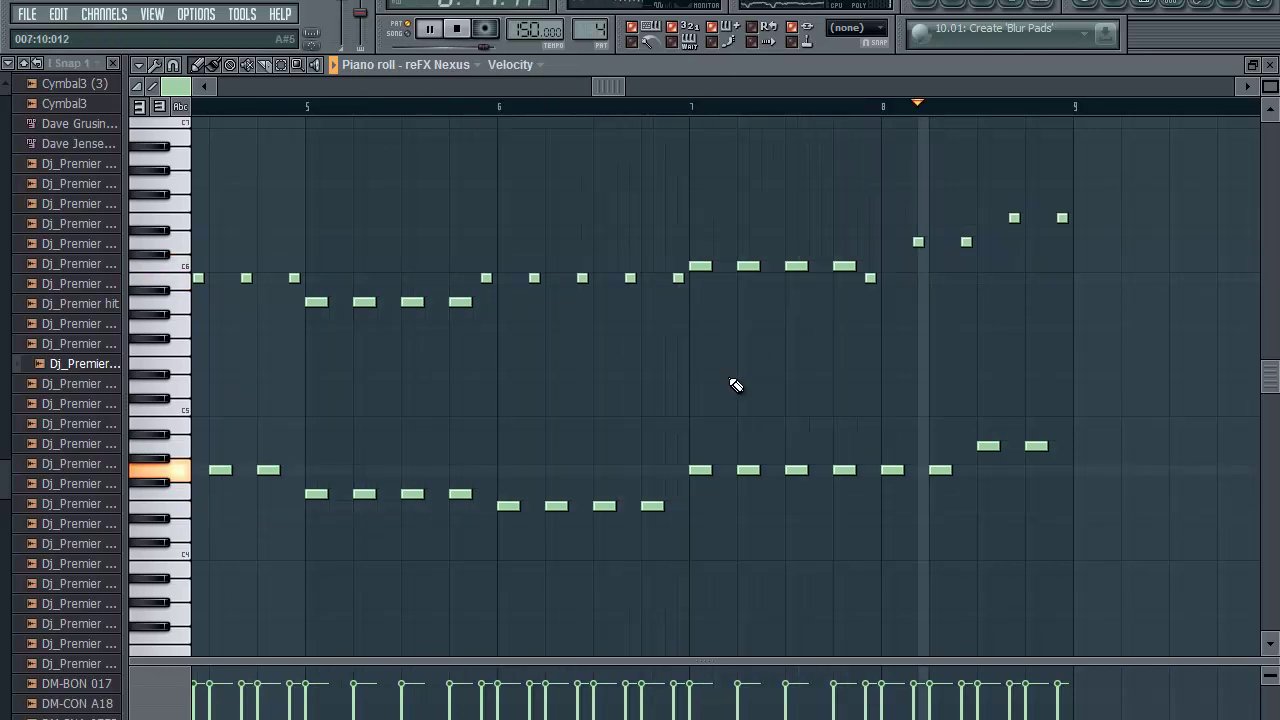
{"action": "key", "text": "space"}
Step: Raise the four lower notes of bar 7 to A4 and play the passage from bar 6
{"action": "left_click_drag", "start_coordinate": [696, 431], "coordinate": [857, 500]}
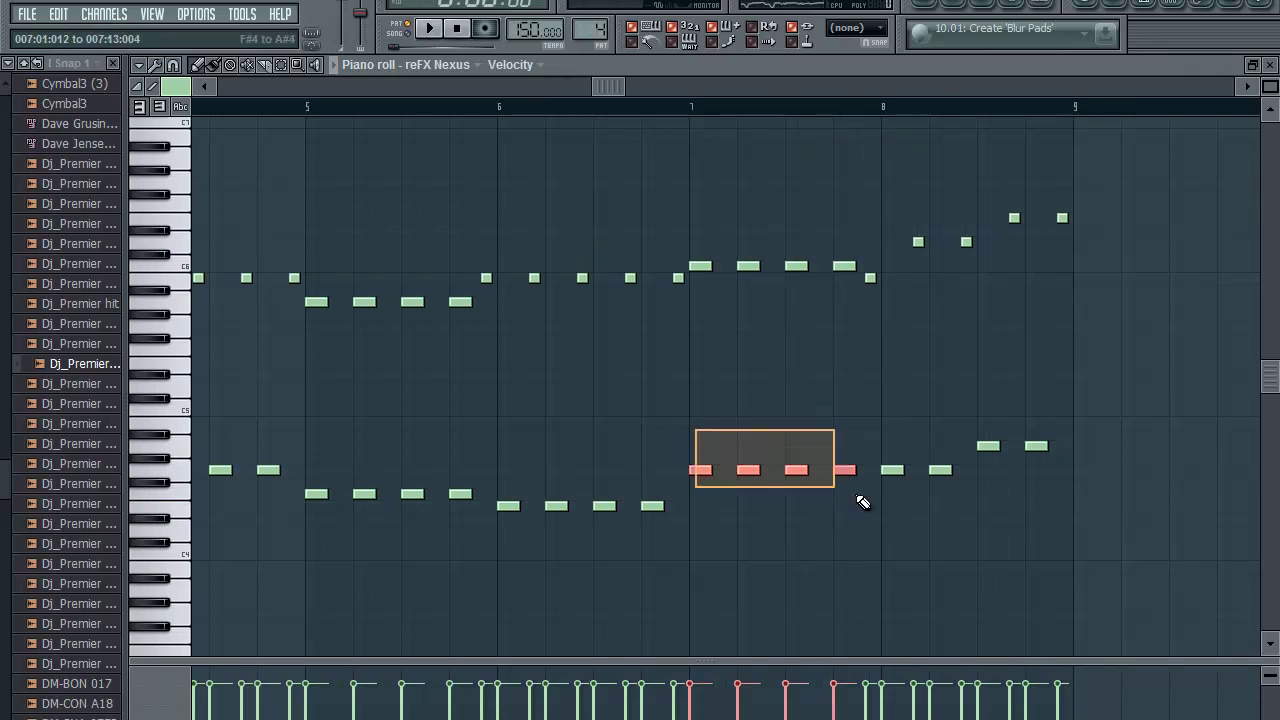
{"action": "key", "text": "Up"}
{"action": "left_click", "coordinate": [499, 105]}
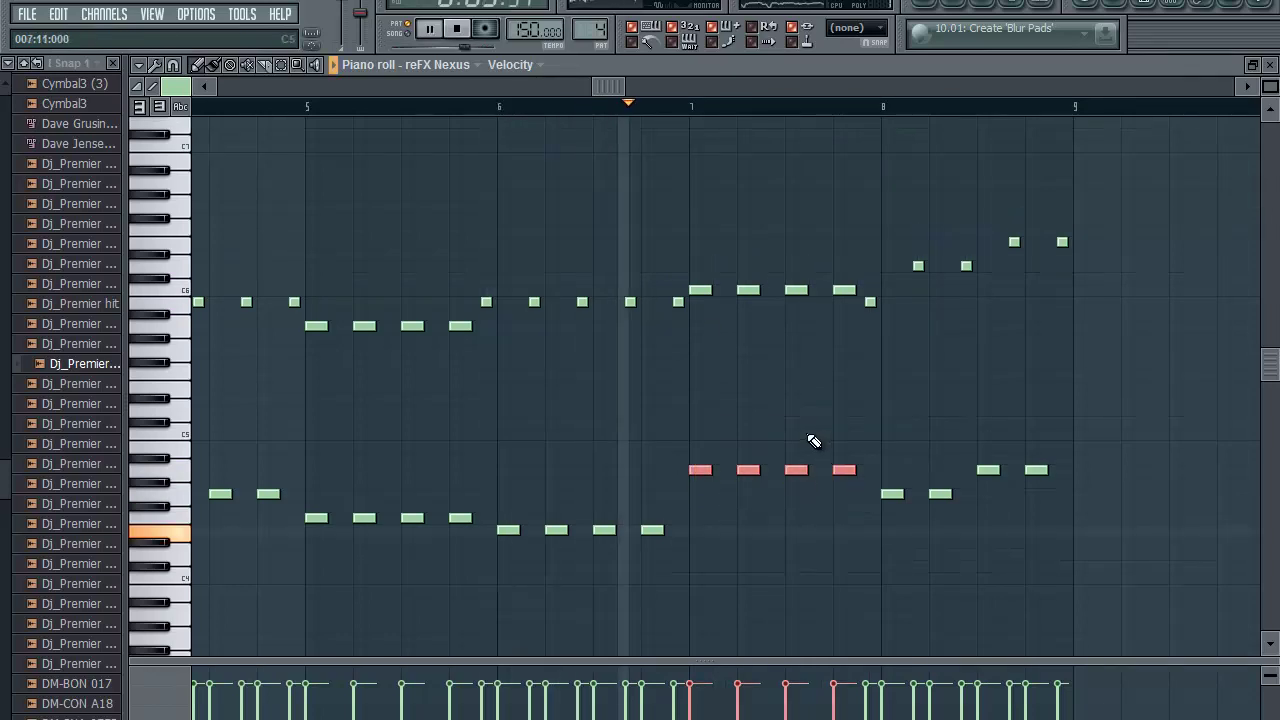
{"action": "key", "text": "space"}
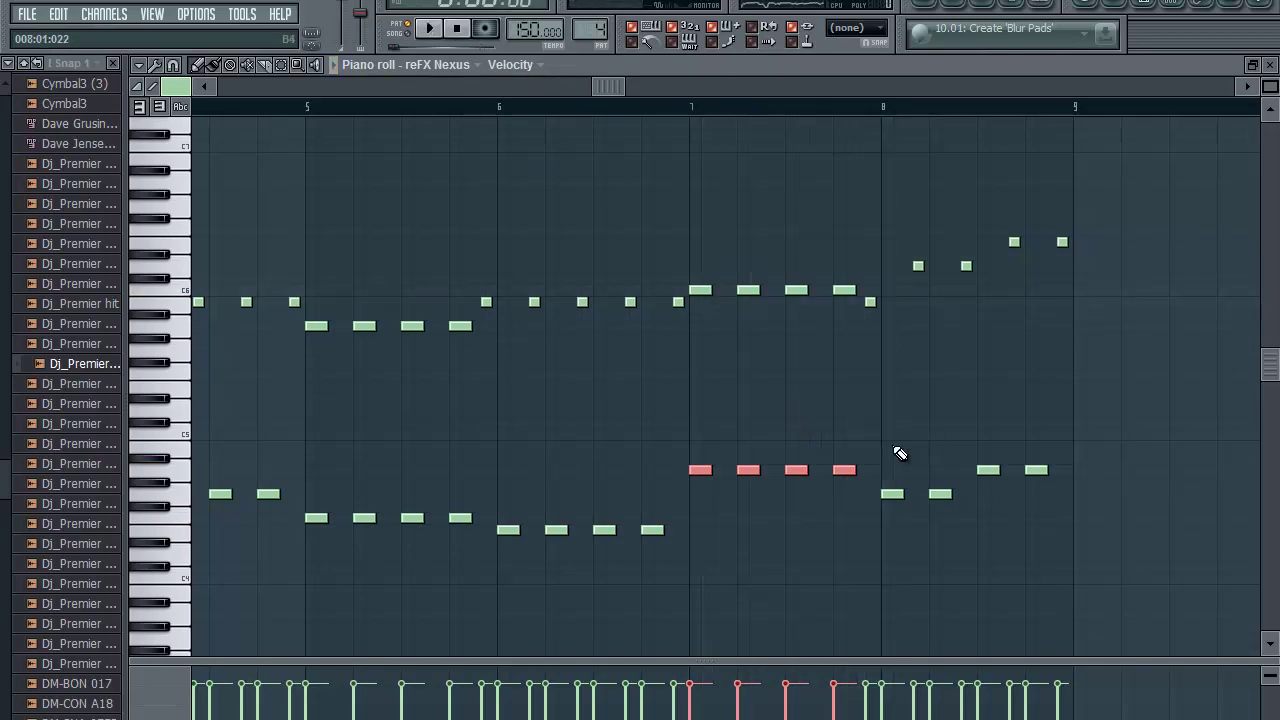
Step: Raise the lower notes of bar 8 by two semitones, to A4 for the first pair and B4 for the last pair
{"action": "left_click_drag", "start_coordinate": [980, 445], "coordinate": [1068, 495]}
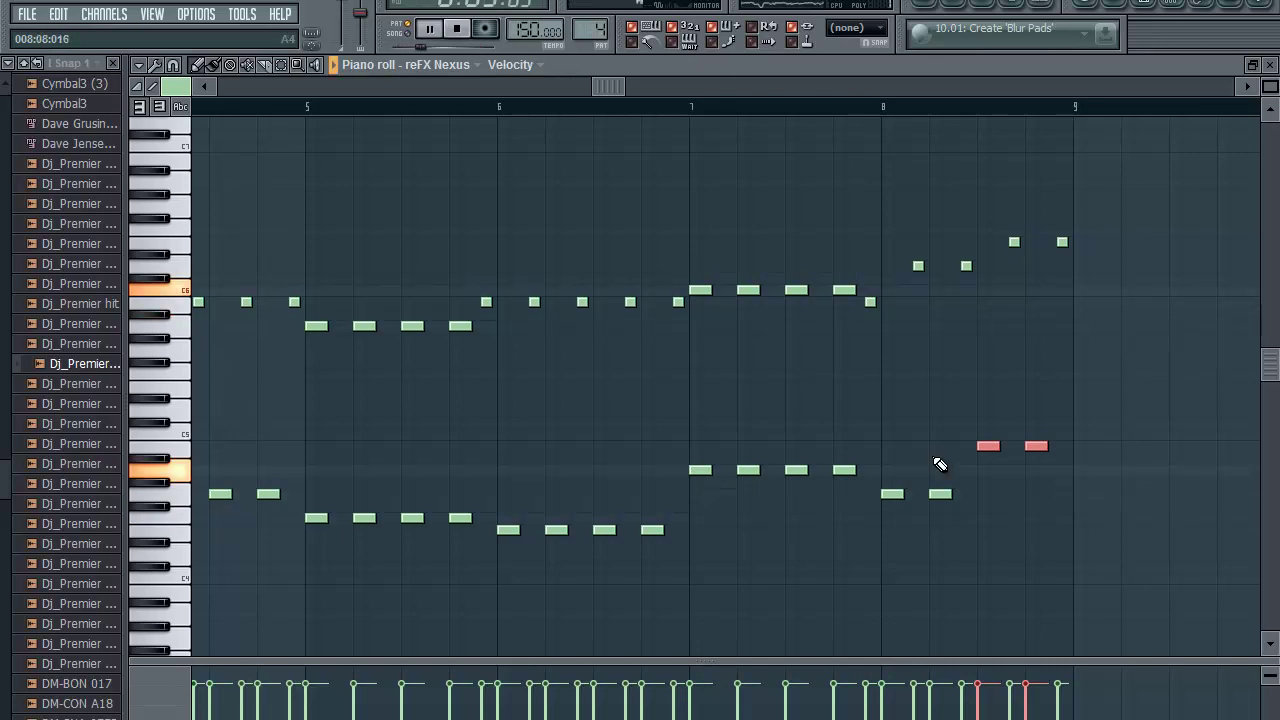
{"action": "left_click_drag", "start_coordinate": [884, 455], "coordinate": [966, 531]}
{"action": "key", "text": "shift+Up"}
{"action": "key", "text": "shift+Up"}
{"action": "key", "text": "space"}
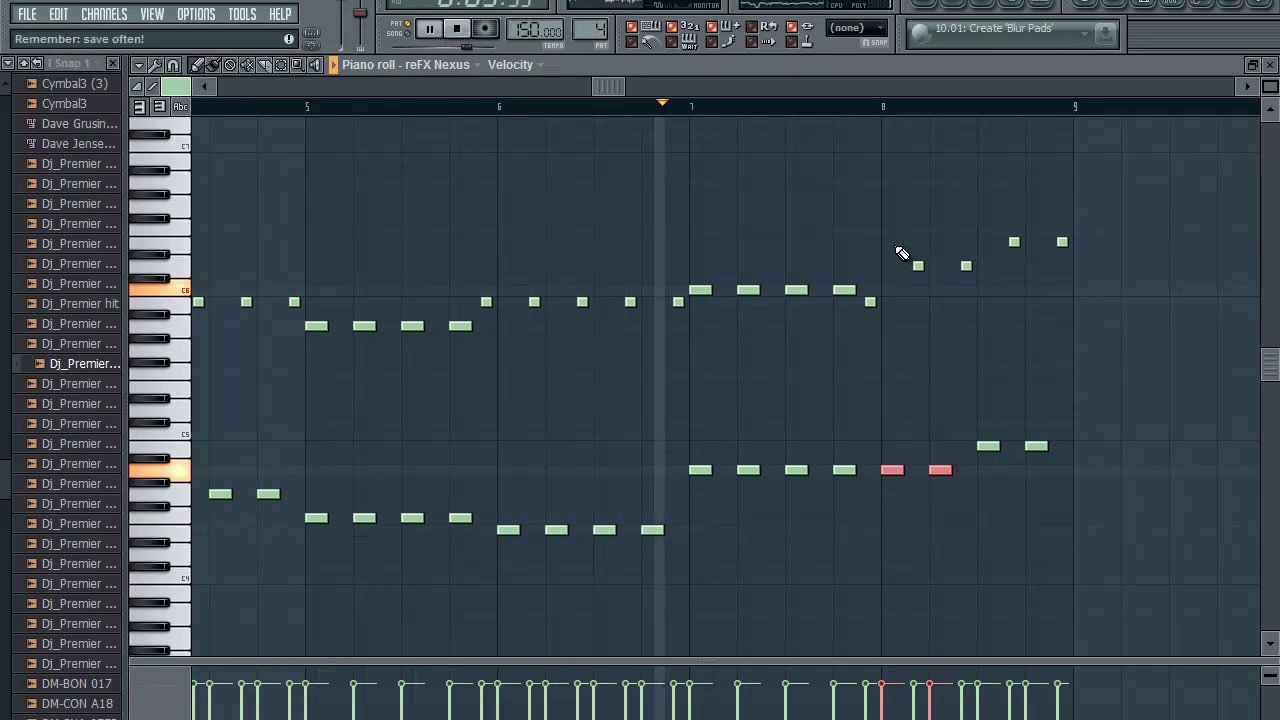
Step: Raise the short note at the end of bar 7 to D6 and audition it from just before bar 6
{"action": "key", "text": "space"}
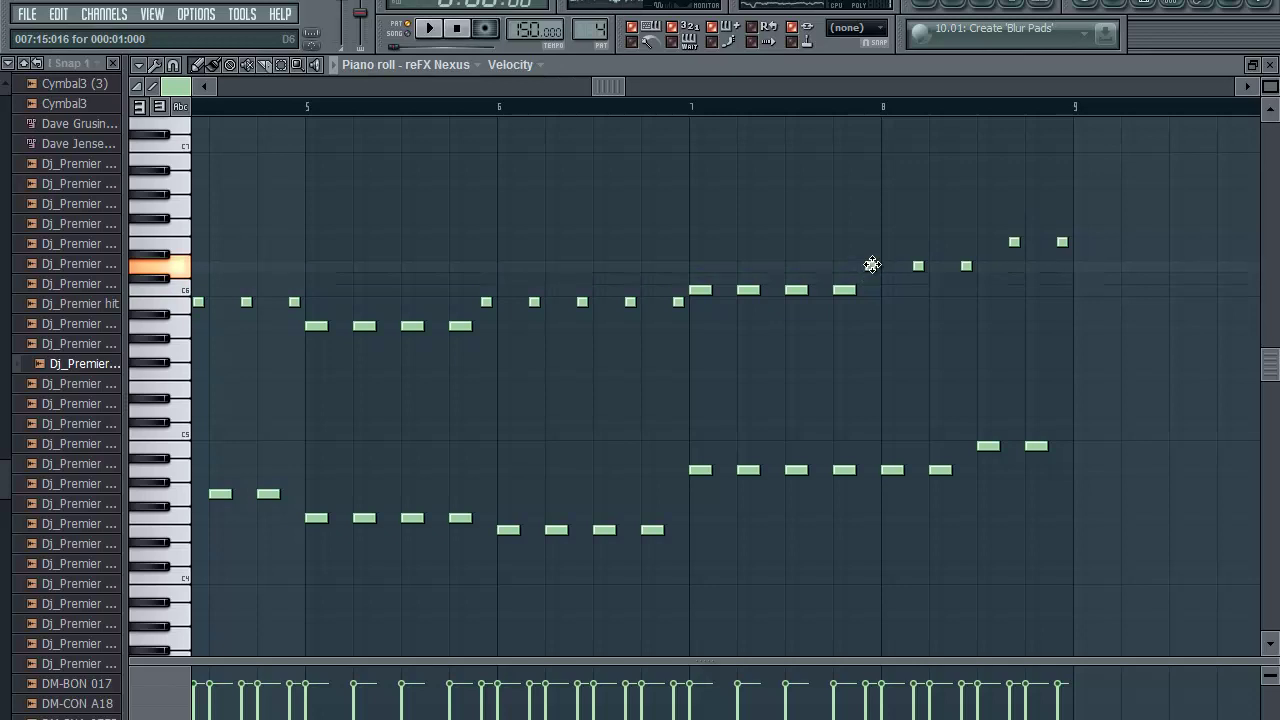
{"action": "left_click", "coordinate": [488, 110]}
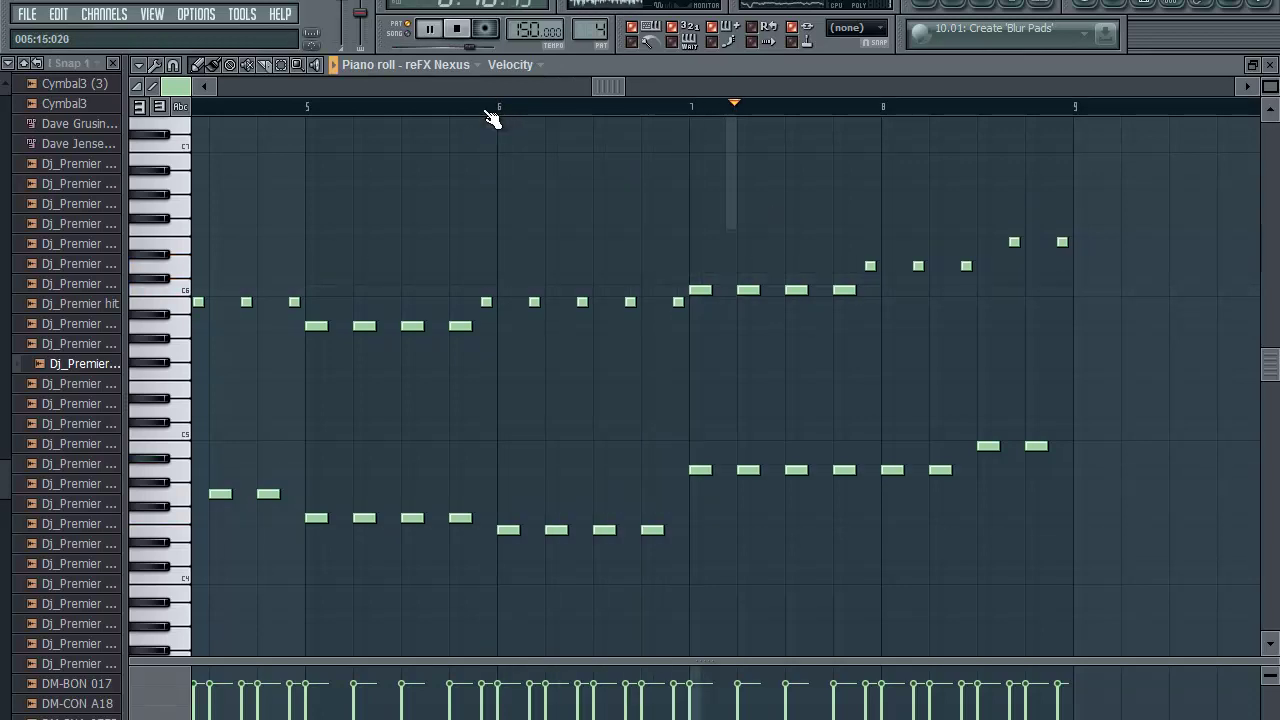
Step: Try the short upper notes of bar 8 at E6 for the first pair and F6 for the last pair
{"action": "key", "text": "space"}
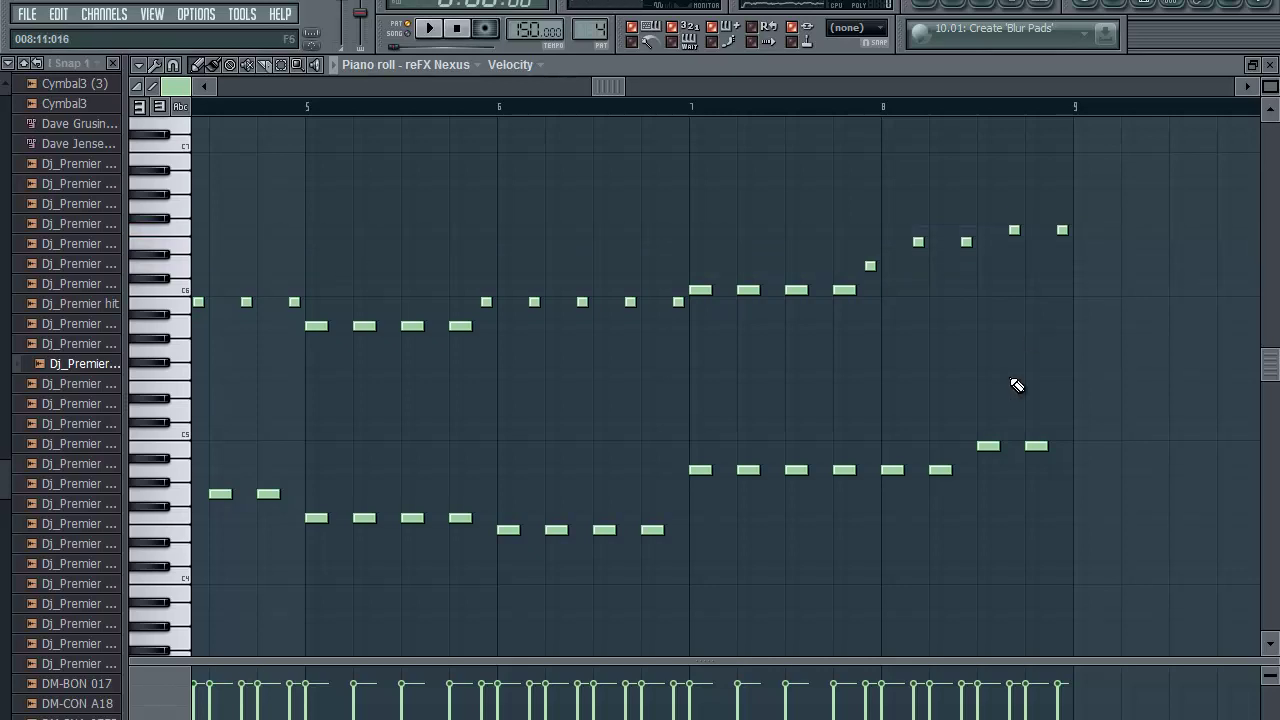
{"action": "left_click_drag", "start_coordinate": [878, 429], "coordinate": [957, 445]}
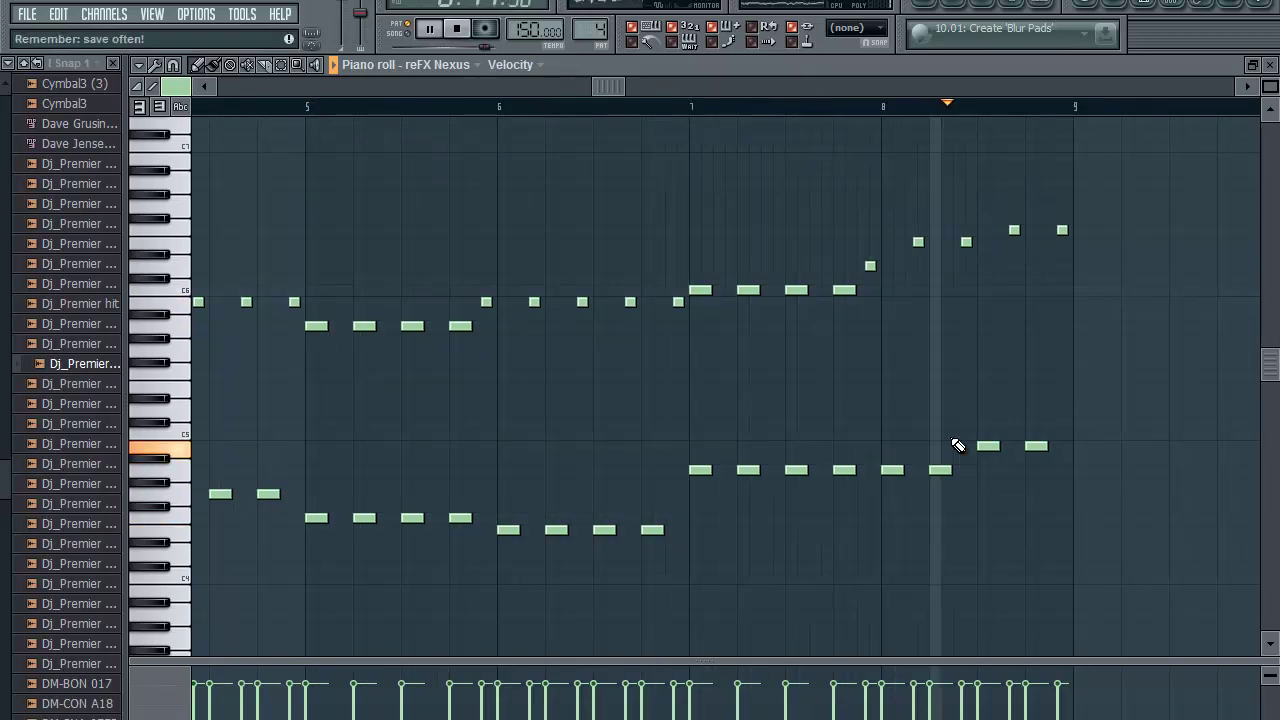
{"action": "key", "text": "space"}
Step: Raise the last two lower notes of bar 8 to C5 and play from bar 7
{"action": "left_click_drag", "start_coordinate": [978, 428], "coordinate": [1066, 478]}
{"action": "key", "text": "shift+Up"}
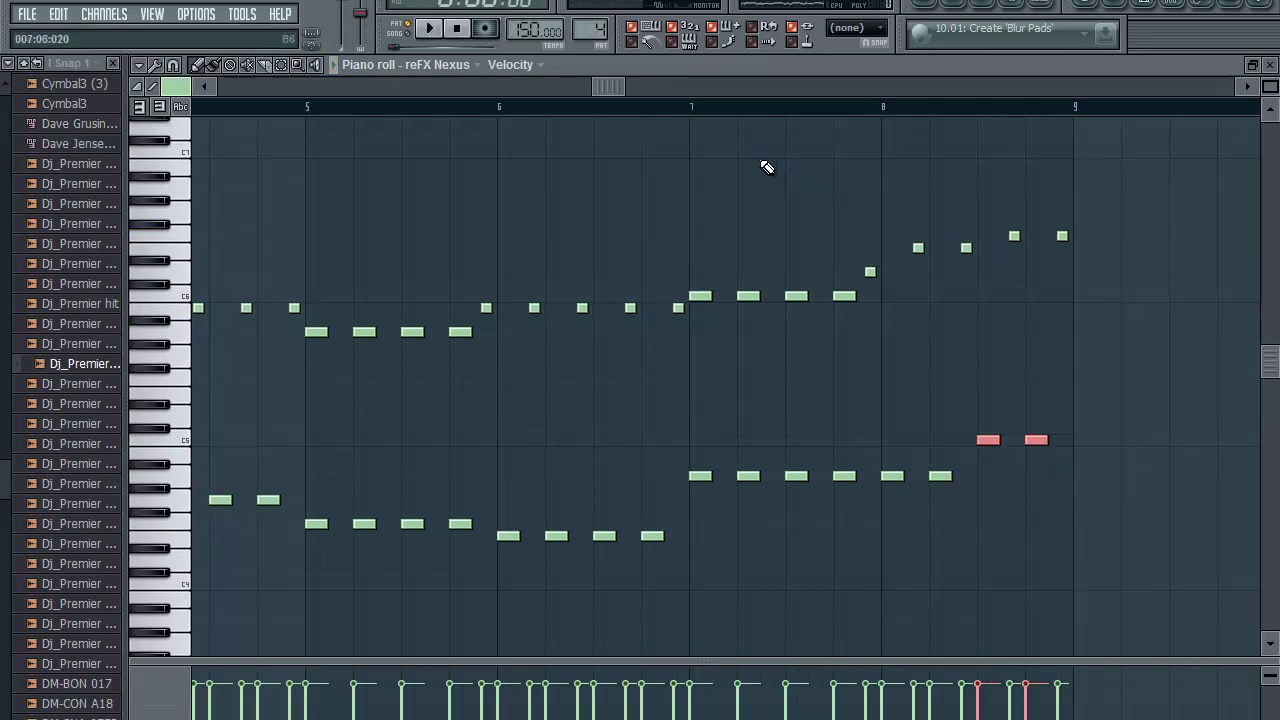
{"action": "left_click", "coordinate": [694, 106]}
{"action": "key", "text": "space"}
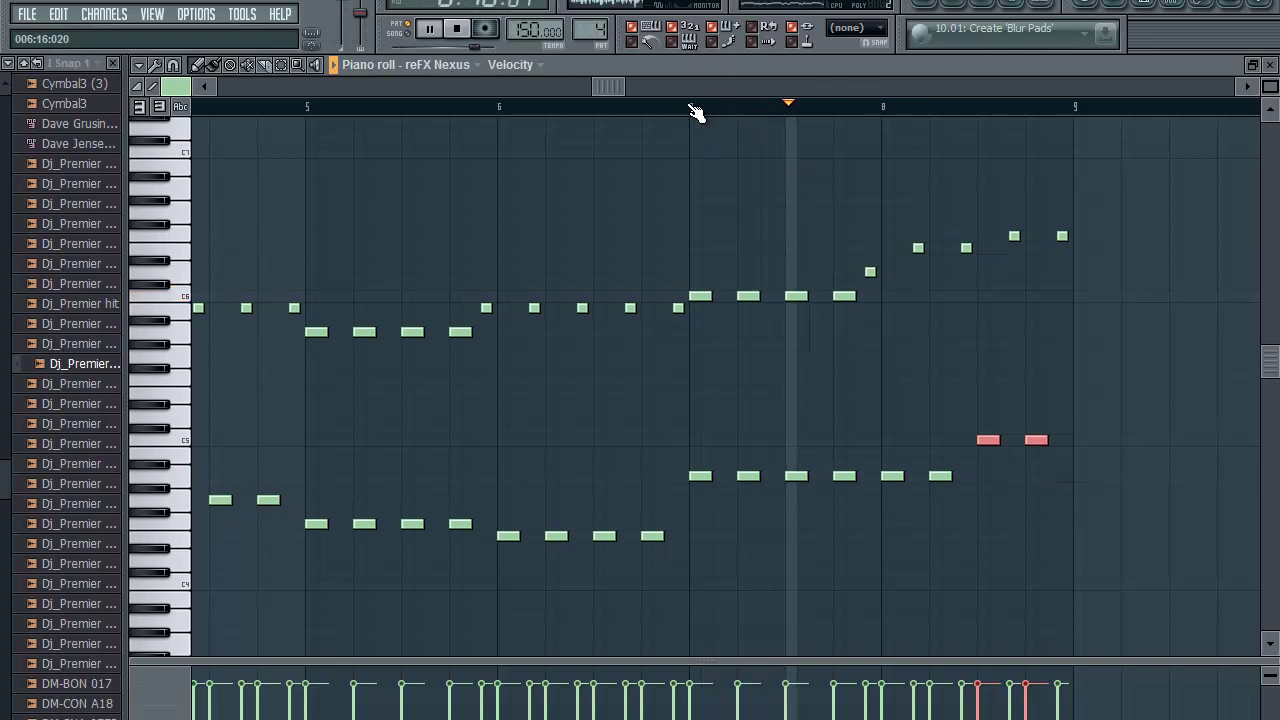
Step: Play the pattern from its beginning and review how bars 4 to 8 sound
{"action": "key", "text": "space"}
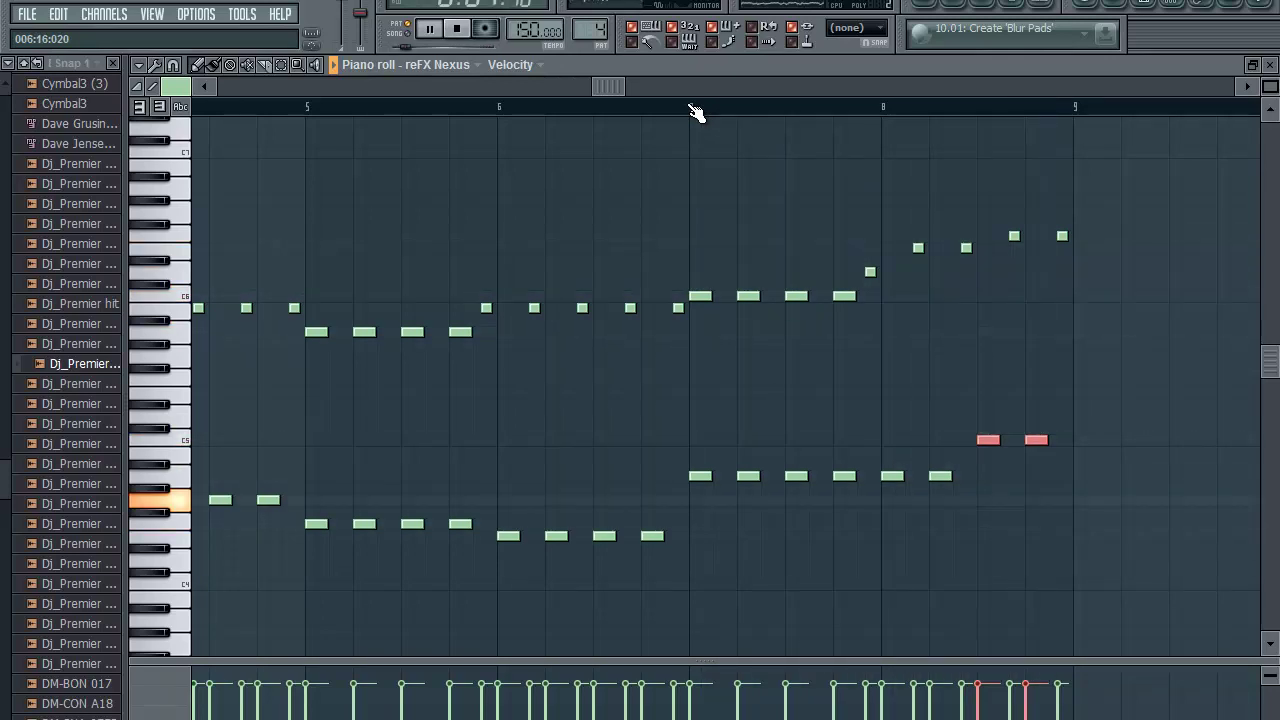
{"action": "left_click_drag", "start_coordinate": [612, 86], "coordinate": [499, 108]}
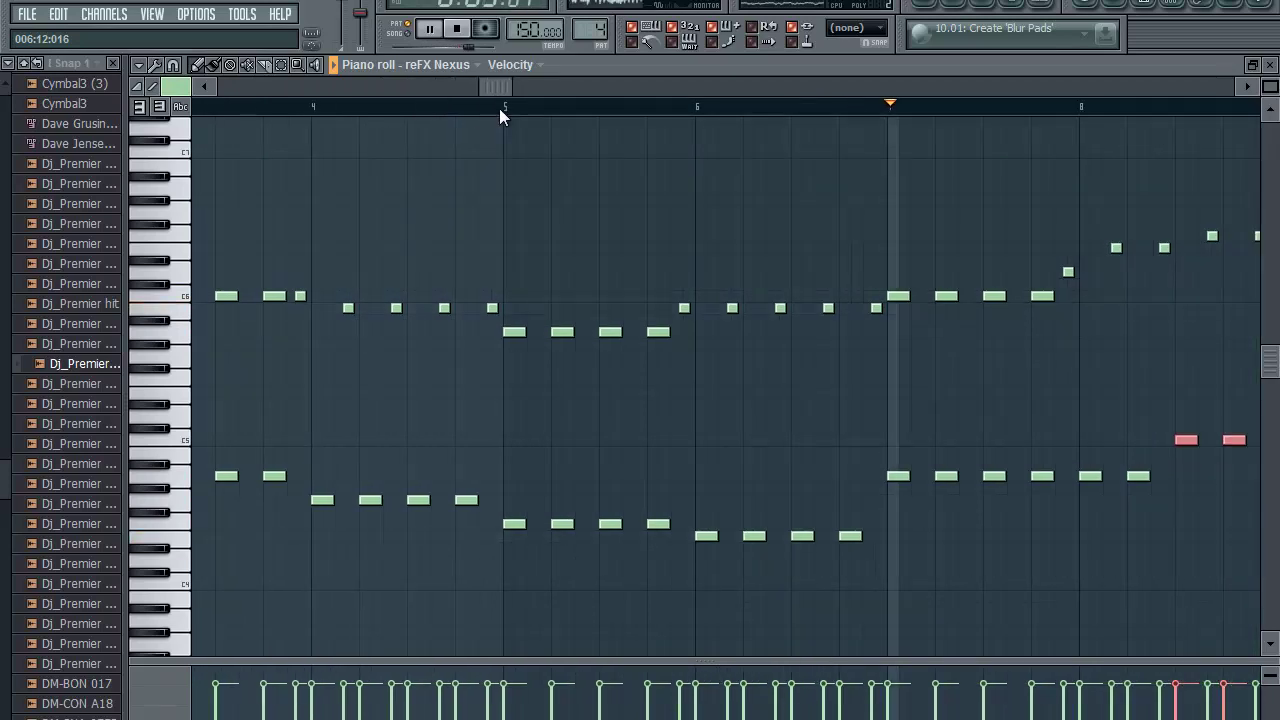
{"action": "left_click_drag", "start_coordinate": [499, 108], "coordinate": [614, 143]}
{"action": "key", "text": "space"}
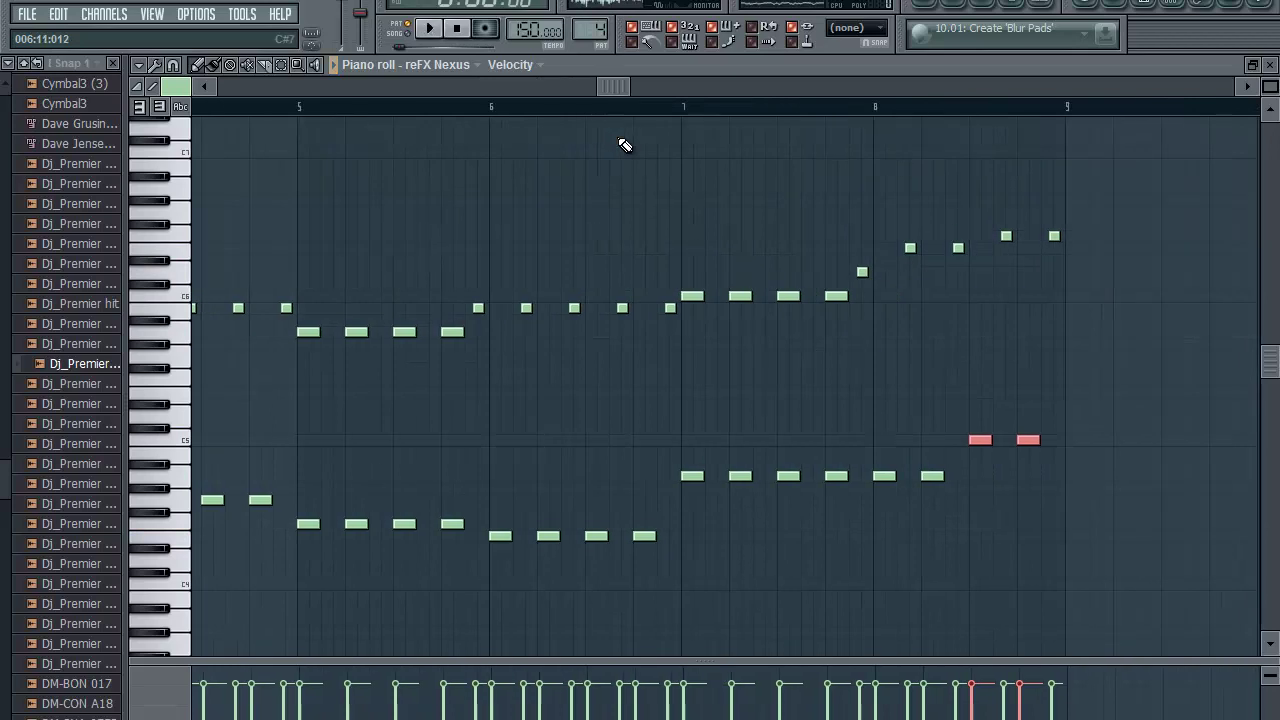
Step: Audition from bar 7 and lower the short upper notes of bar 8 back to D6 for the first pair and E6 for the last
{"action": "left_click", "coordinate": [679, 108]}
{"action": "key", "text": "space"}
{"action": "left_click_drag", "start_coordinate": [894, 231], "coordinate": [974, 291]}
{"action": "key", "text": "shift+Down"}
{"action": "key", "text": "shift+Down"}
{"action": "mouse_move", "coordinate": [987, 232]}
{"action": "left_mouse_down"}
{"action": "mouse_move", "coordinate": [1032, 252]}
{"action": "mouse_move", "coordinate": [1105, 255]}
{"action": "left_mouse_up"}
{"action": "key", "text": "shift+Down"}
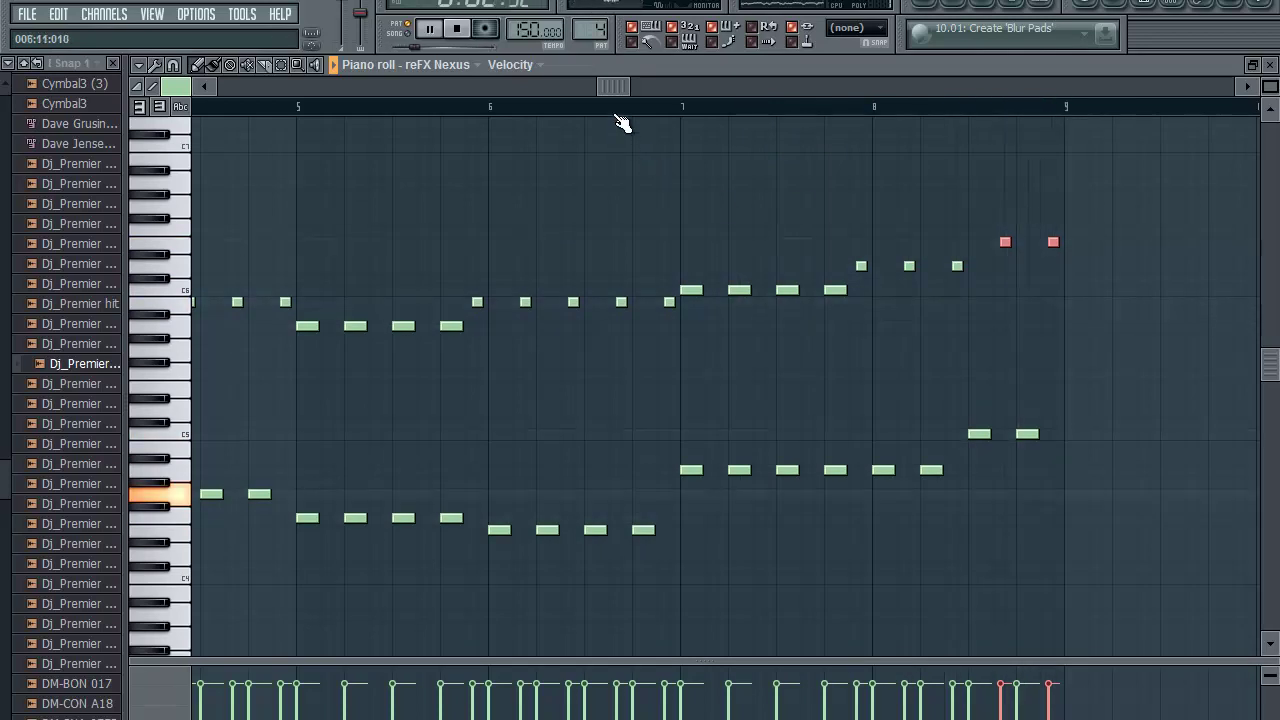
Step: Duplicate the entire lower voice from bar 1 onward and place the copy one octave higher, starting on F5
{"action": "left_click_drag", "start_coordinate": [616, 88], "coordinate": [5, 449]}
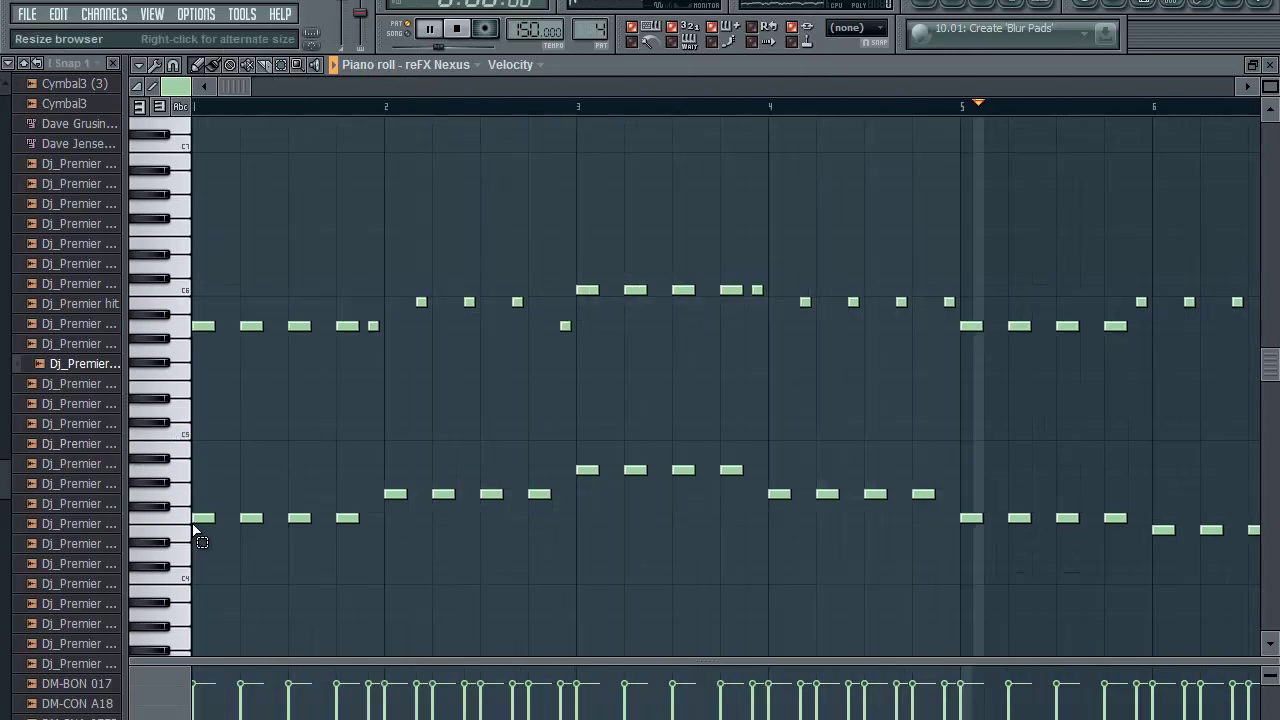
{"action": "left_click_drag", "start_coordinate": [195, 418], "coordinate": [200, 586]}
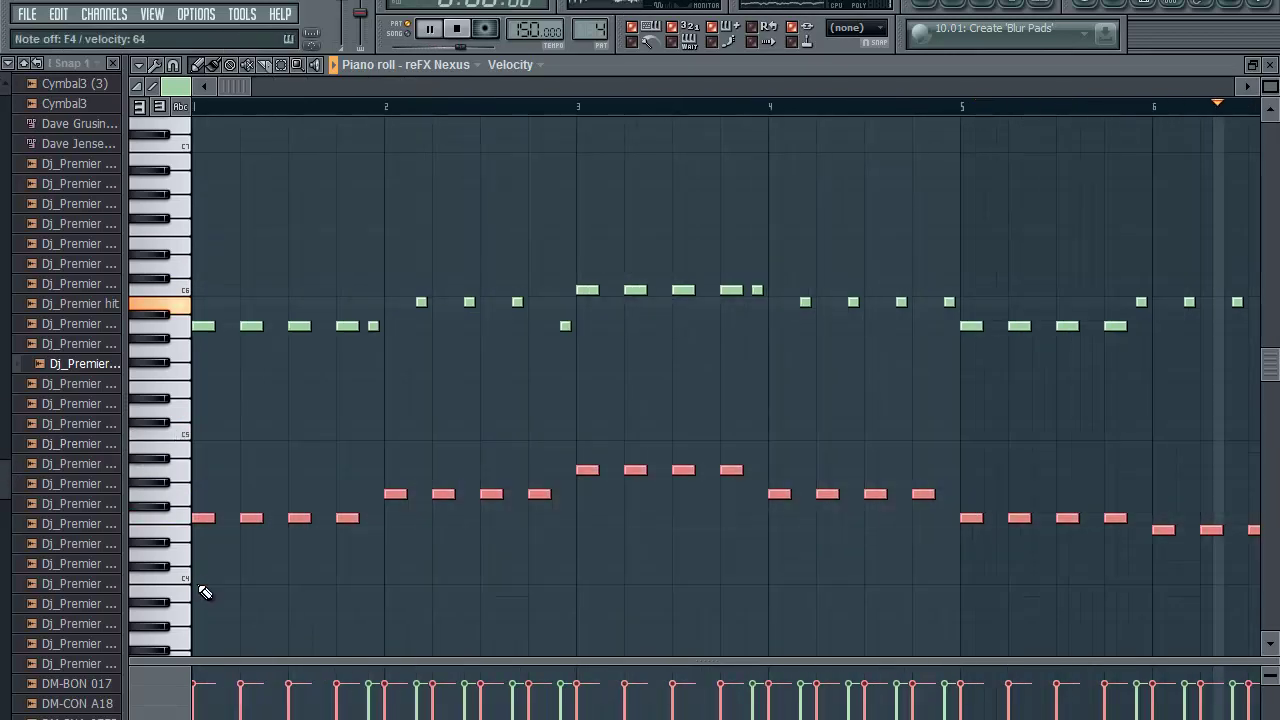
{"action": "key", "text": "ctrl+c"}
{"action": "key", "text": "ctrl+v"}
{"action": "key", "text": "shift+Up"}
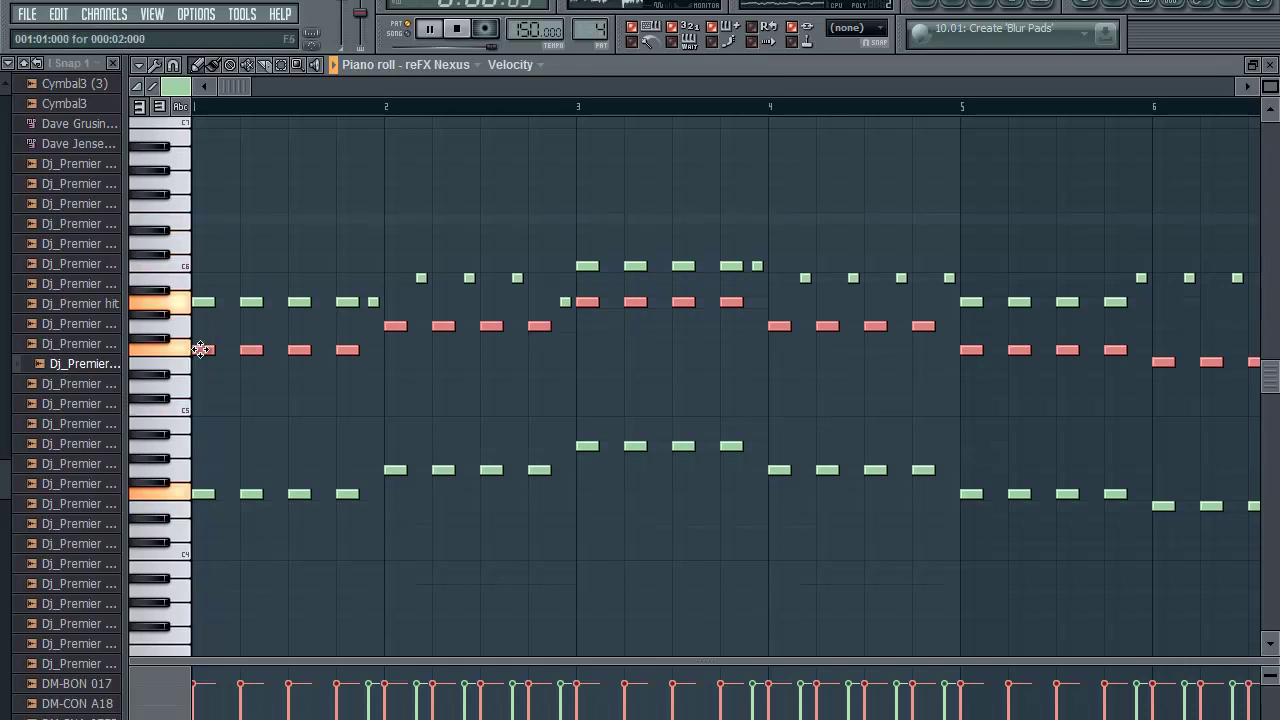
Step: Shorten the duplicated middle-voice notes, shift them onto the off-beats and audition the pattern
{"action": "left_click_drag", "start_coordinate": [200, 349], "coordinate": [232, 349]}
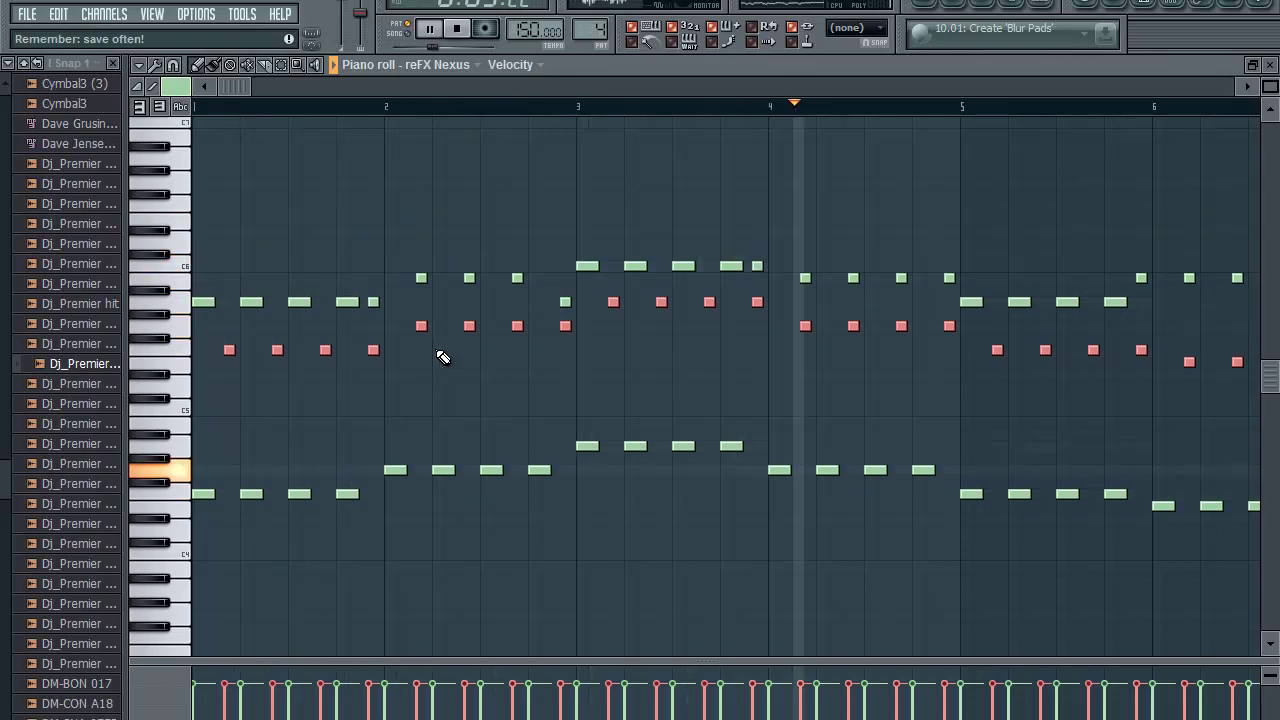
{"action": "key", "text": "space"}
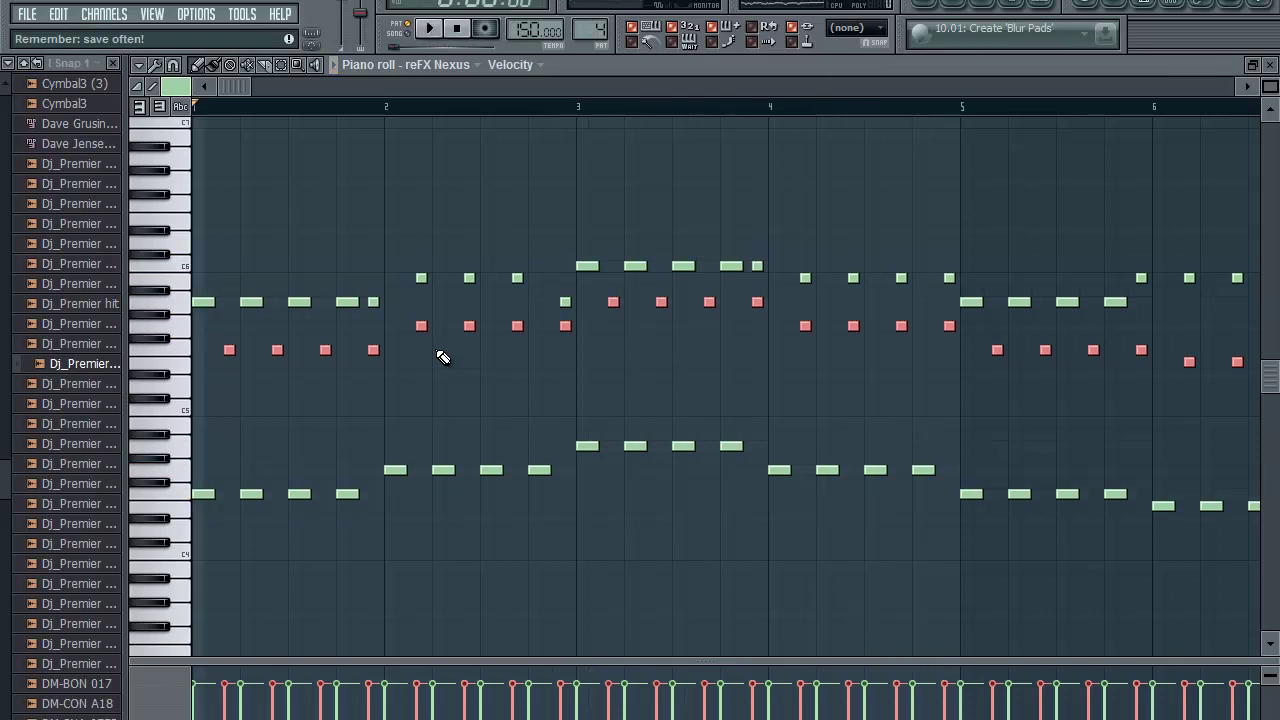